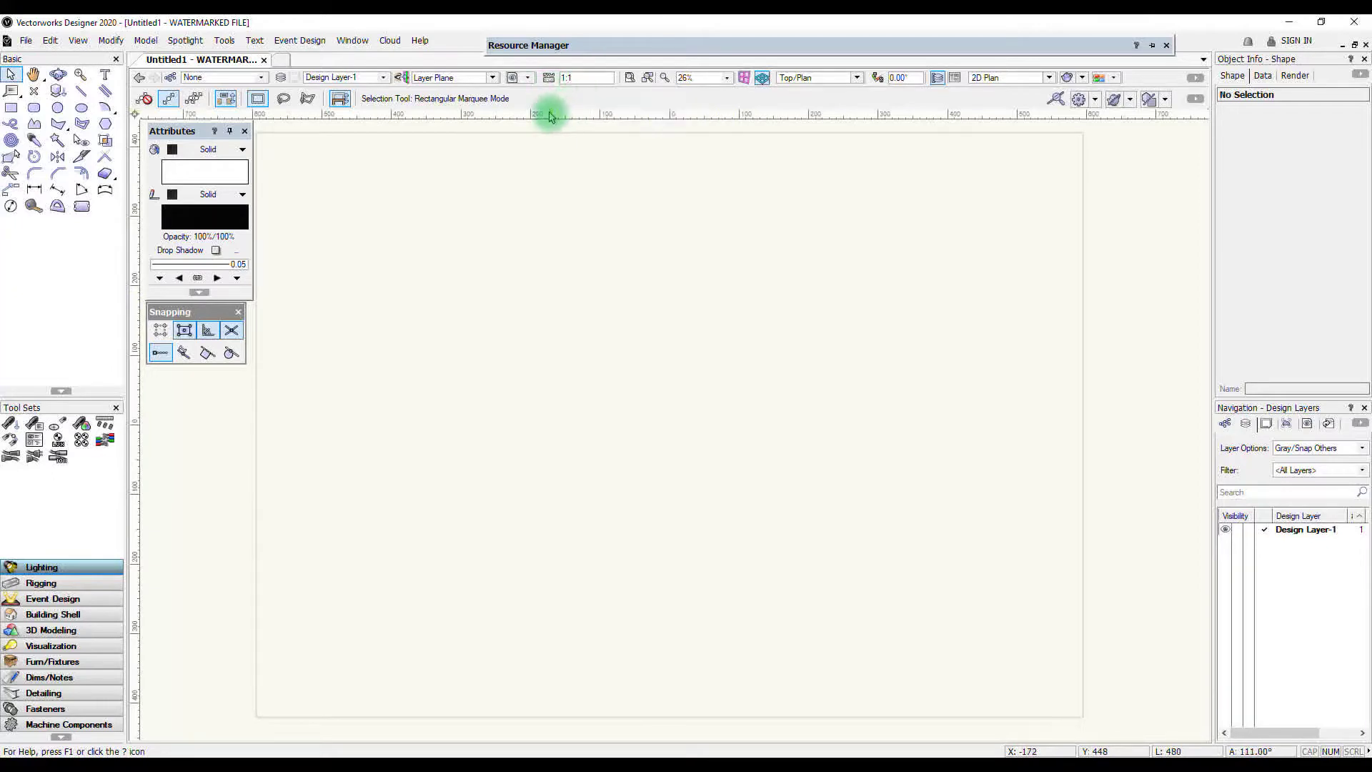
Place a 750W Etc Source 4 26° instrument on Design Layer-1, rotated to -60°.
{"action": "mouse_move", "coordinate": [548, 45]}
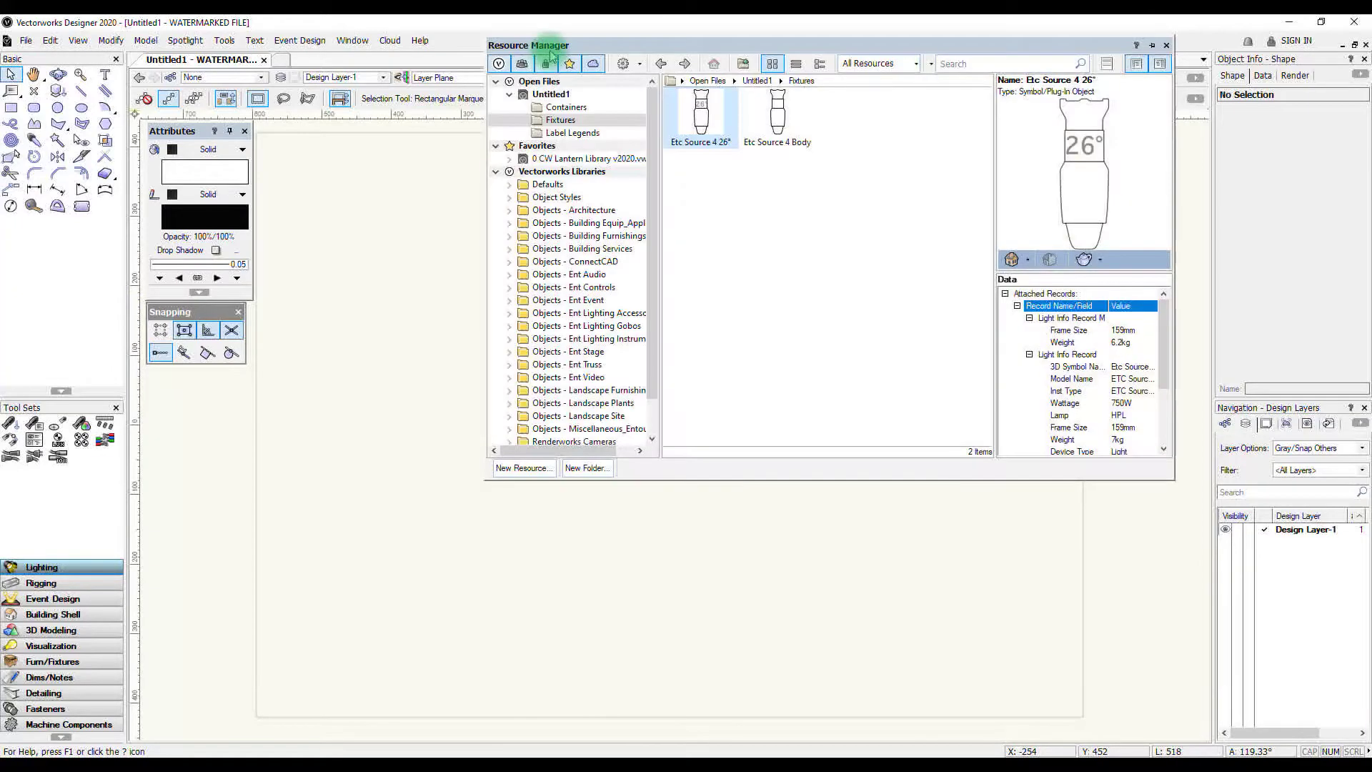
{"action": "double_click", "coordinate": [698, 112]}
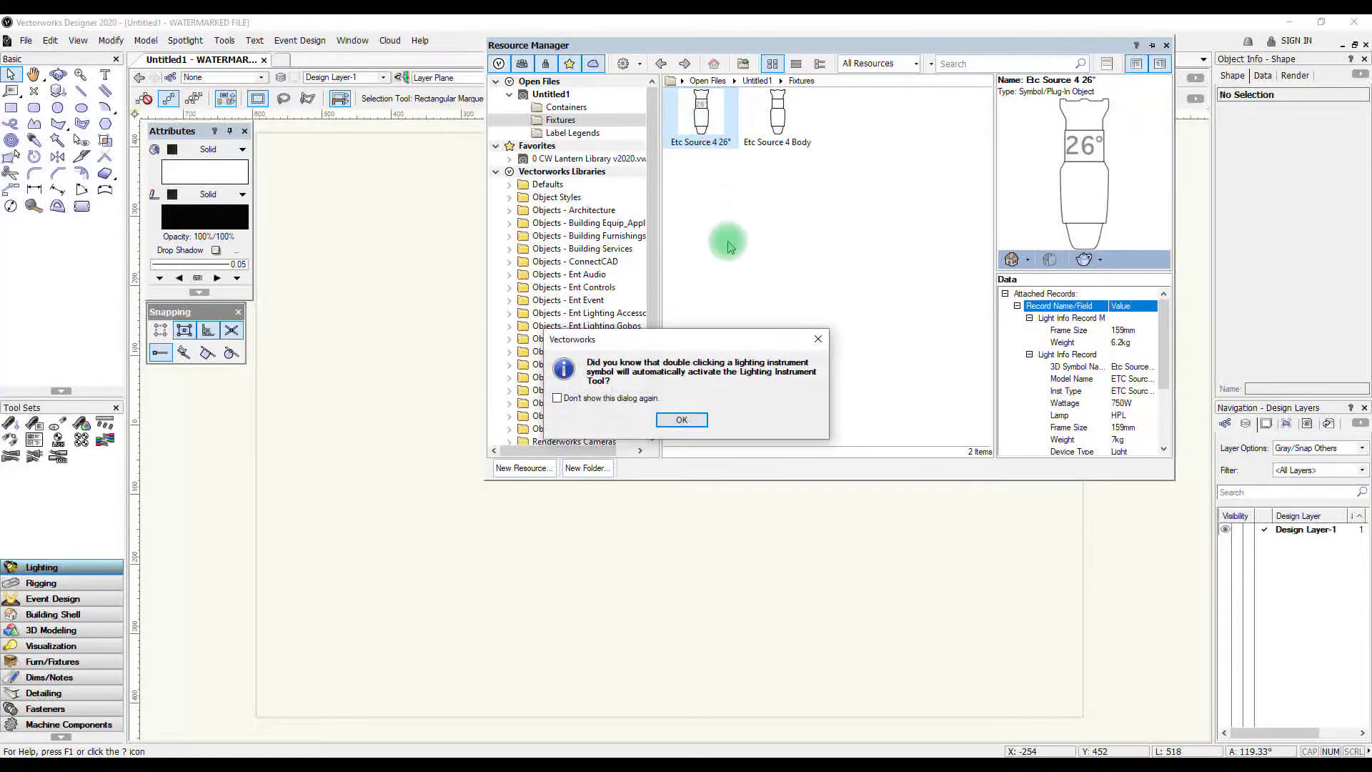
{"action": "left_click", "coordinate": [703, 423]}
{"action": "scroll", "coordinate": [562, 443], "scroll_direction": "down", "scroll_amount": 2}
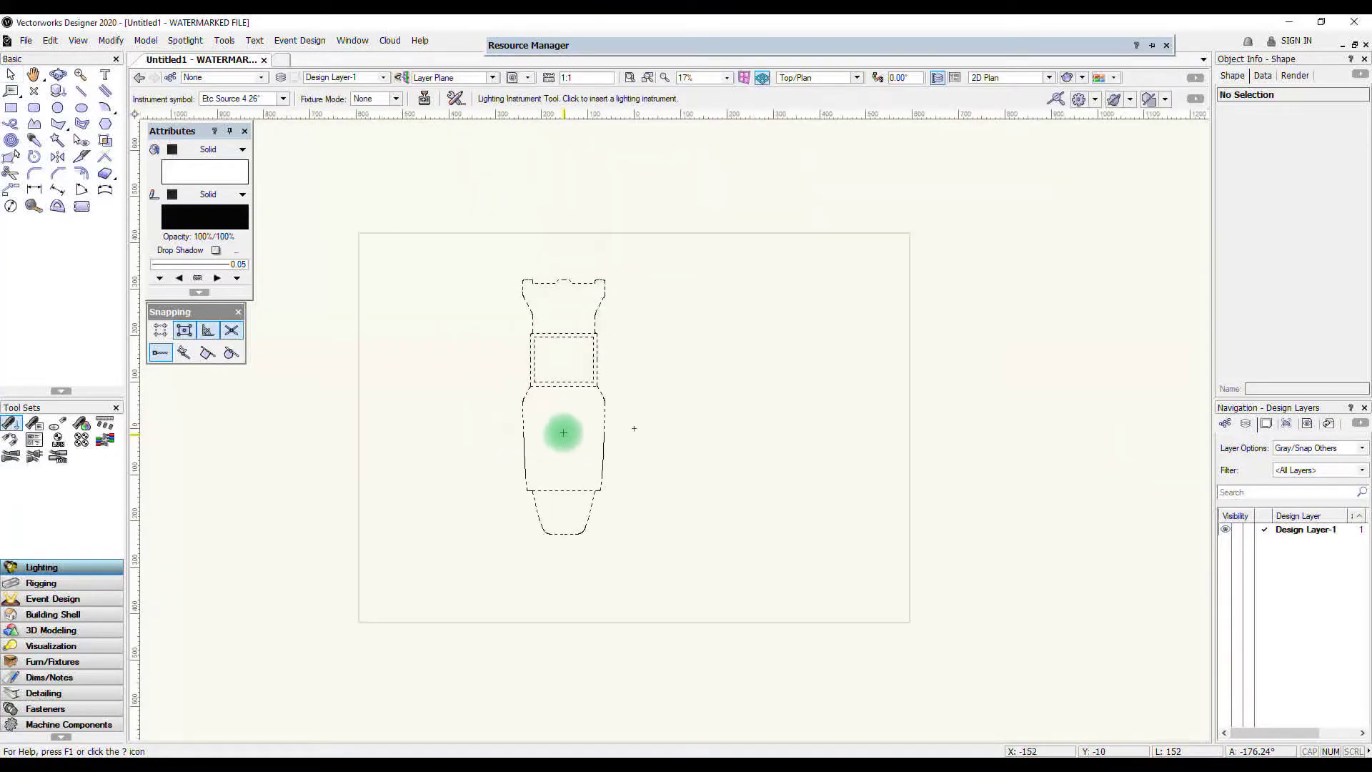
{"action": "left_click", "coordinate": [563, 432]}
{"action": "left_click", "coordinate": [723, 345]}
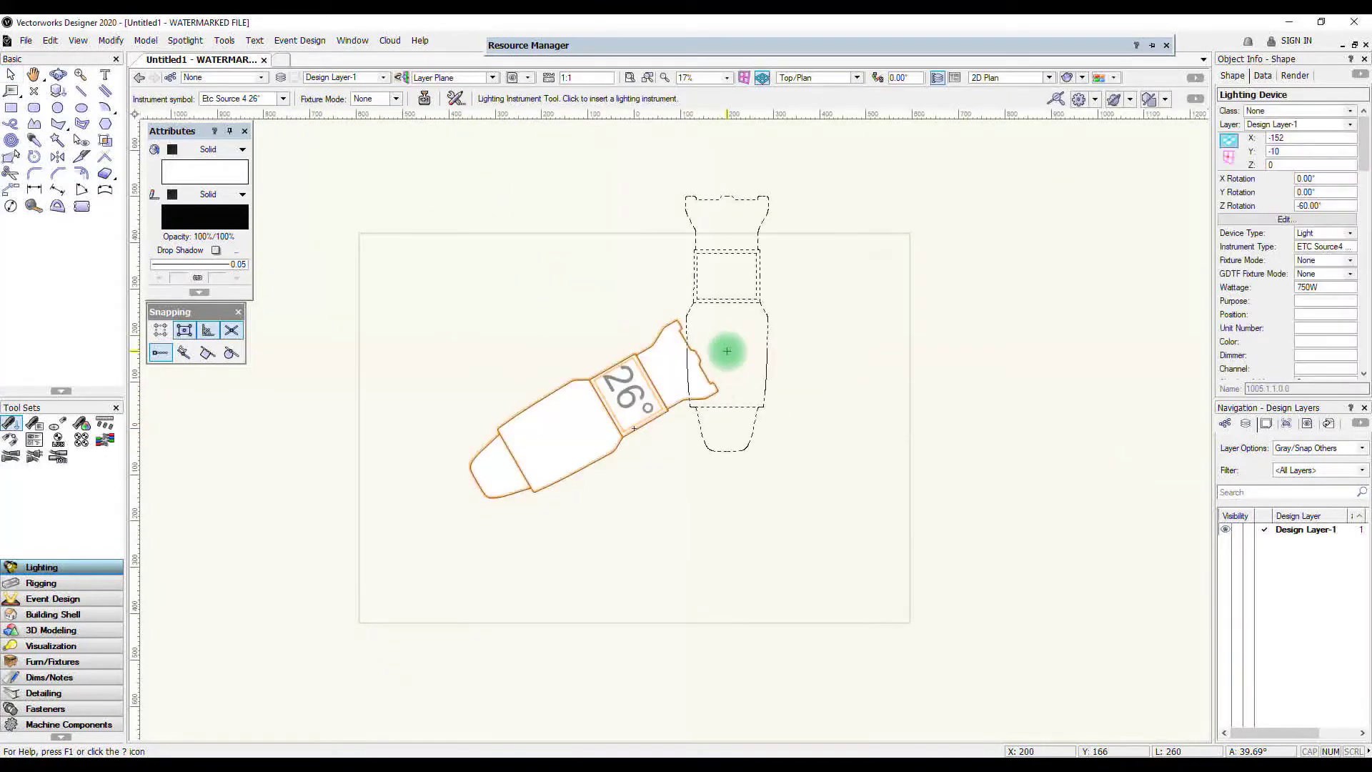
{"action": "key", "text": "x"}
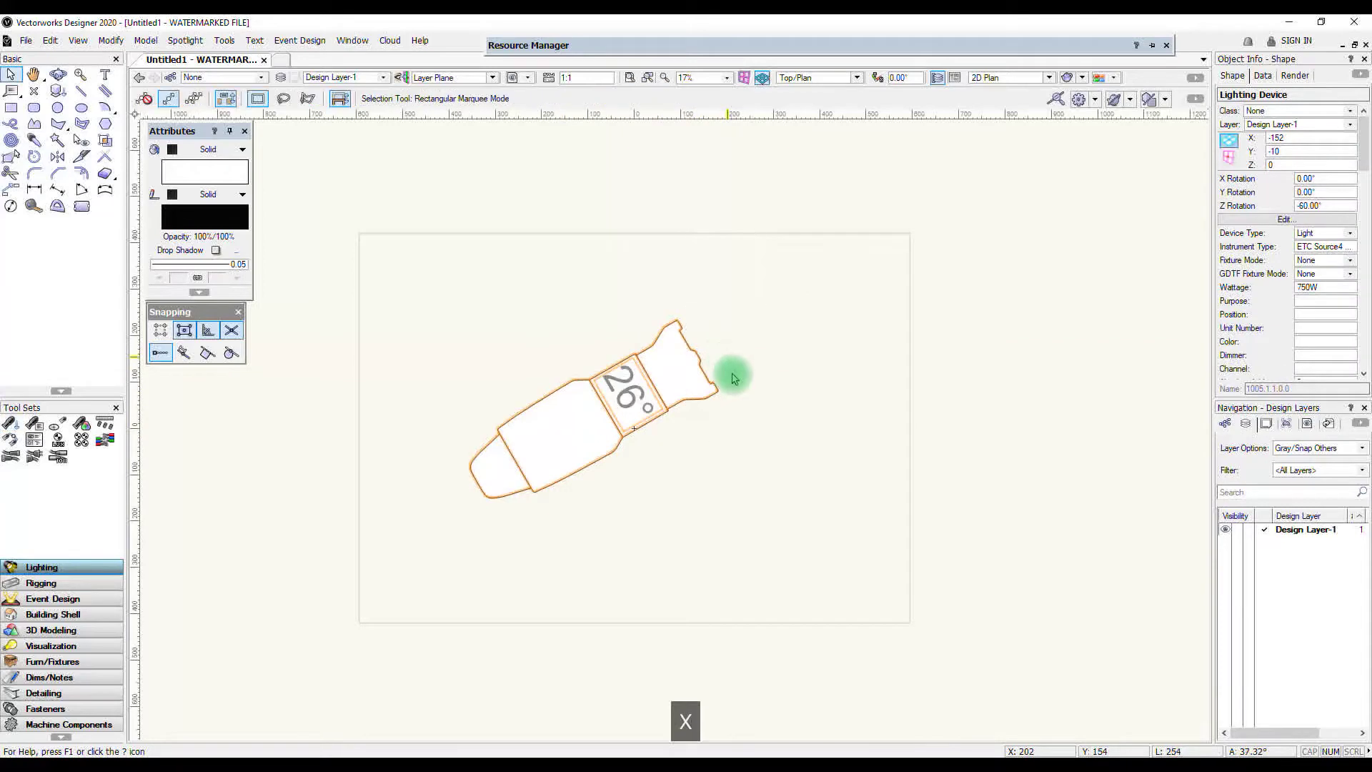
Set the fixture's channel to 45 and its colour to L201.
{"action": "left_click", "coordinate": [1301, 368]}
{"action": "type", "text": "4"}
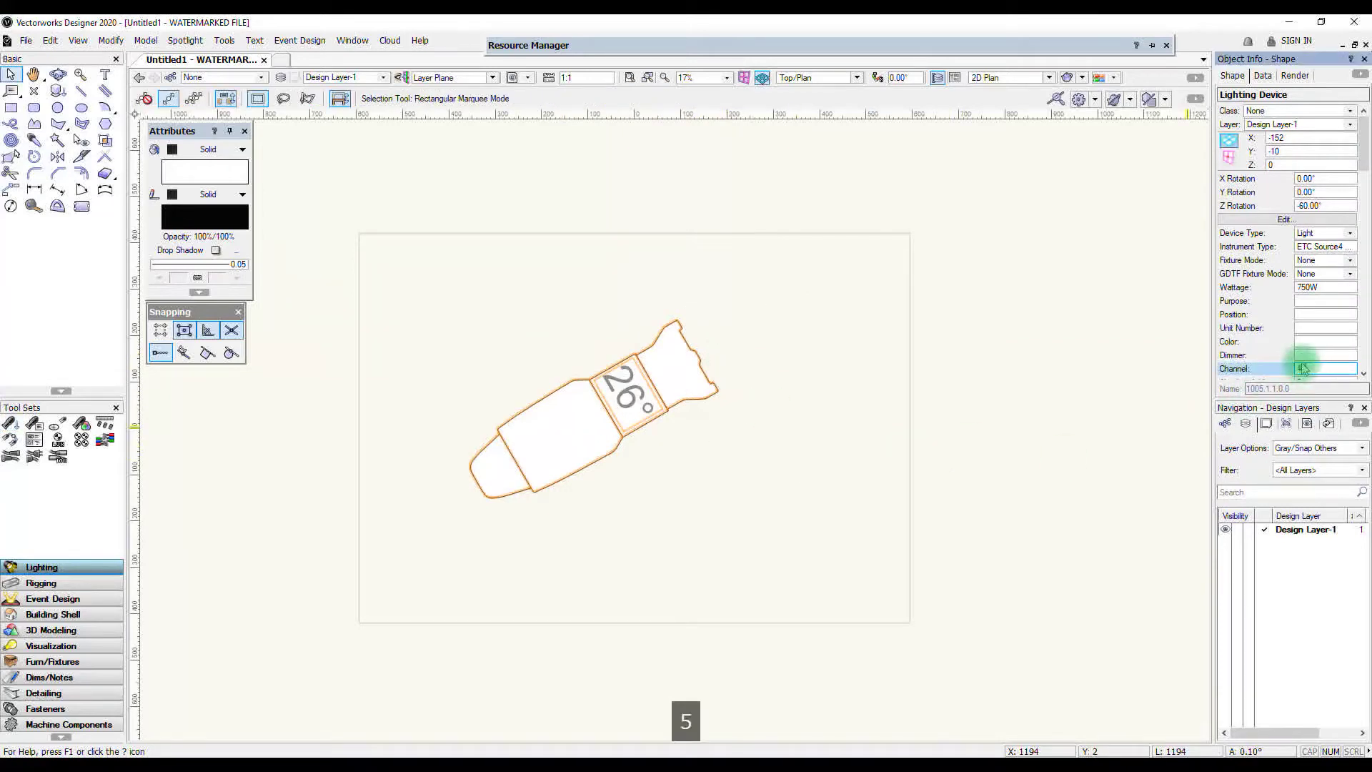
{"action": "type", "text": "5"}
{"action": "left_click", "coordinate": [1309, 341]}
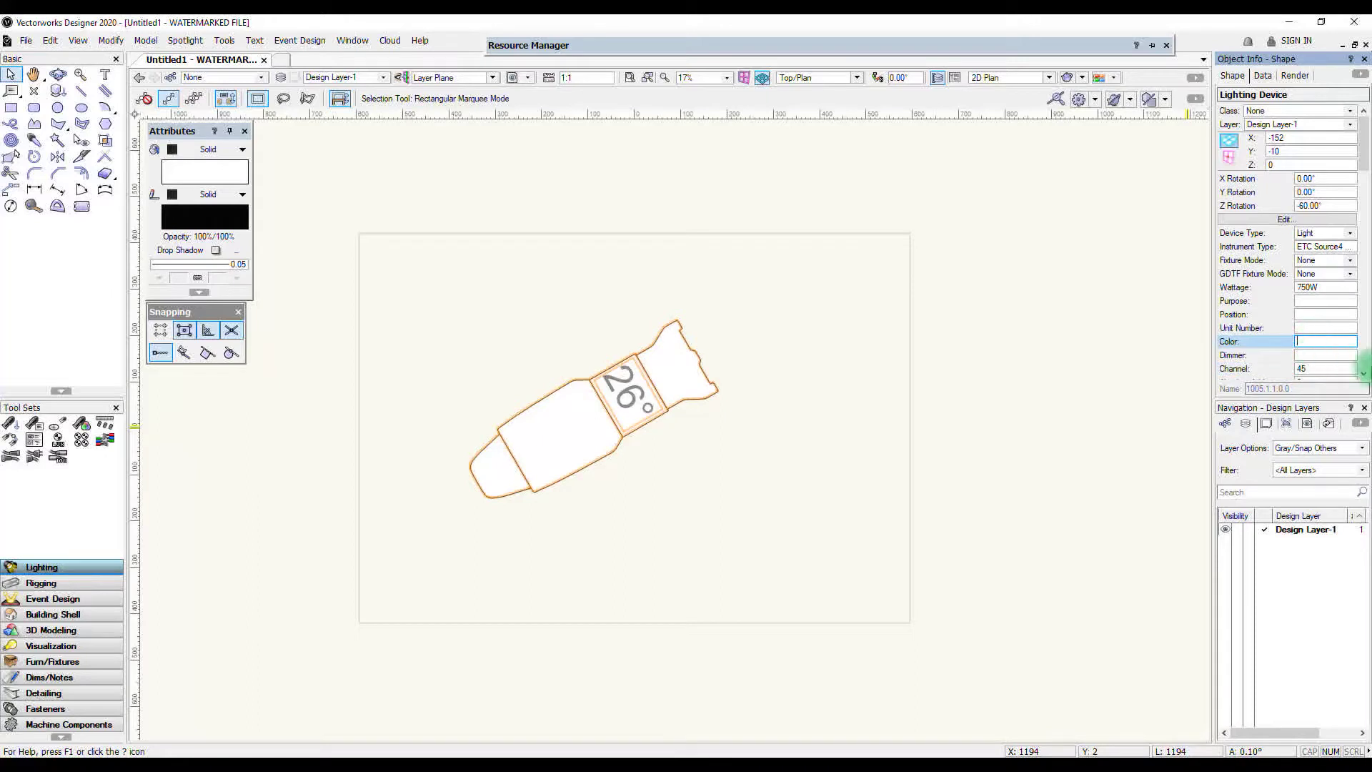
{"action": "type", "text": "L201"}
{"action": "key", "text": "Return"}
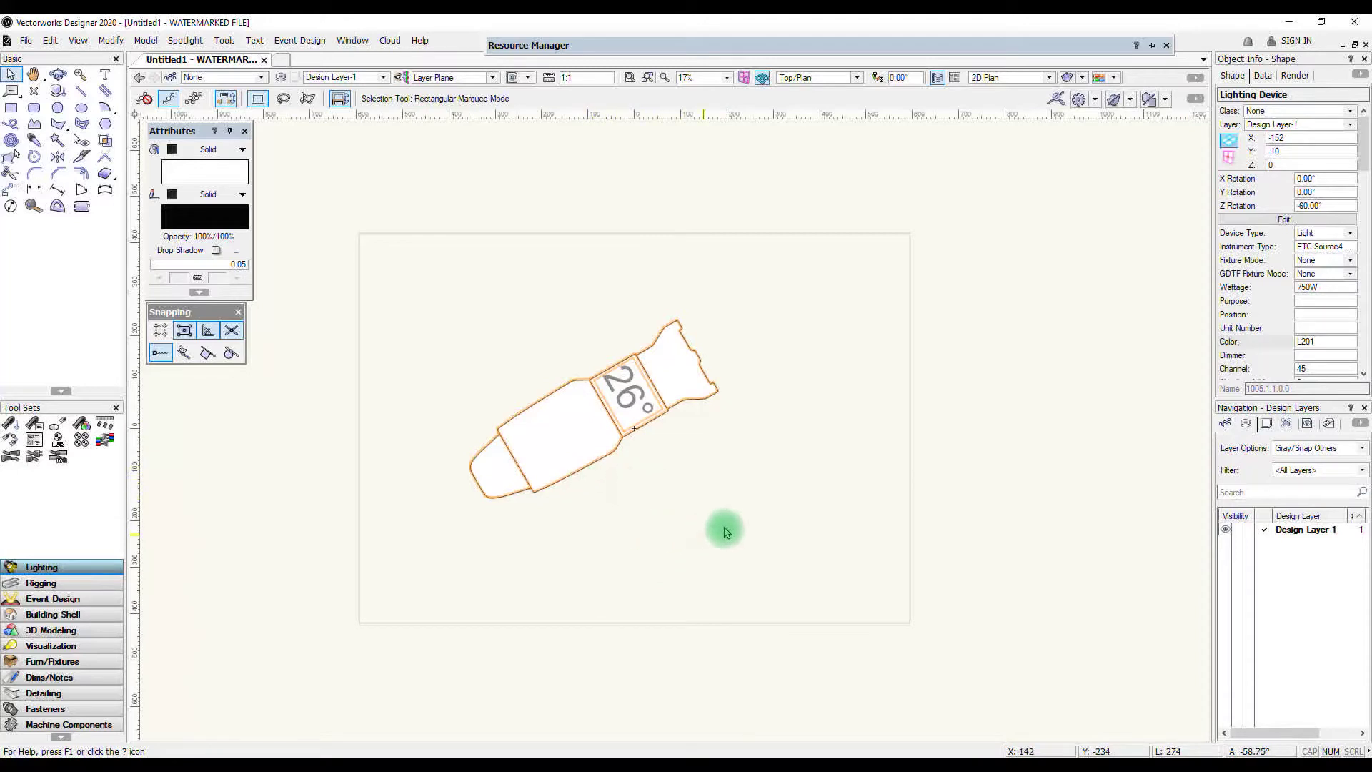
Check the Use Legend options in Object Info, leaving the legend at <None>.
{"action": "scroll", "coordinate": [1279, 343], "scroll_direction": "down", "scroll_amount": 10}
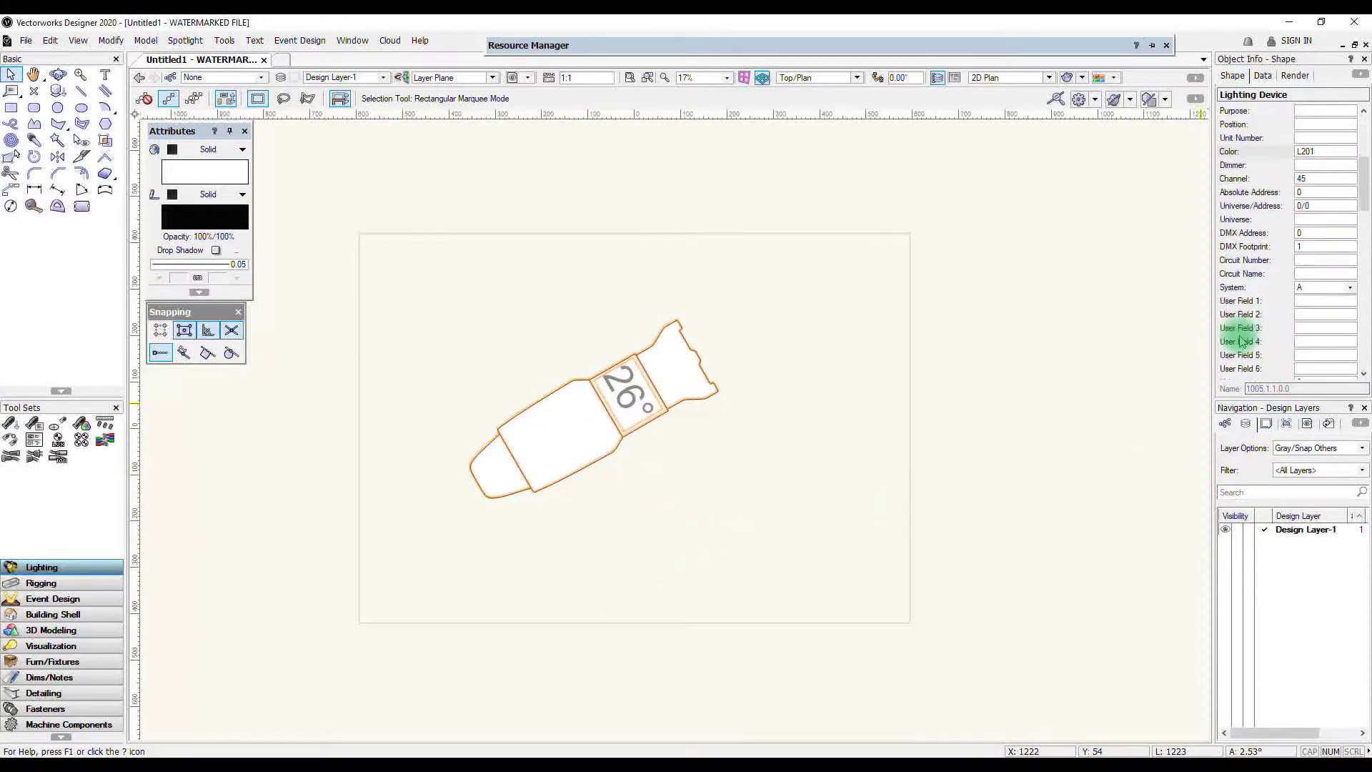
{"action": "scroll", "coordinate": [1239, 342], "scroll_direction": "down", "scroll_amount": 4}
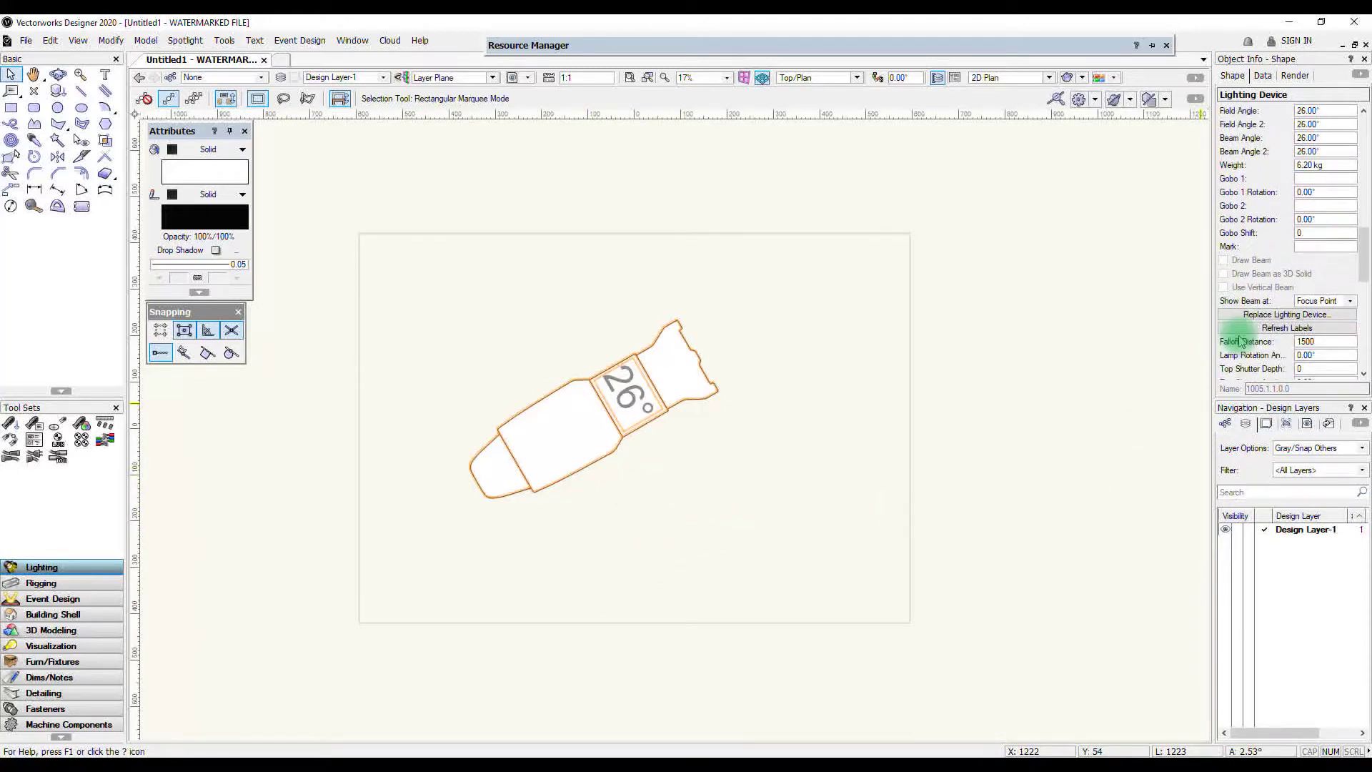
{"action": "scroll", "coordinate": [1240, 342], "scroll_direction": "down", "scroll_amount": 5}
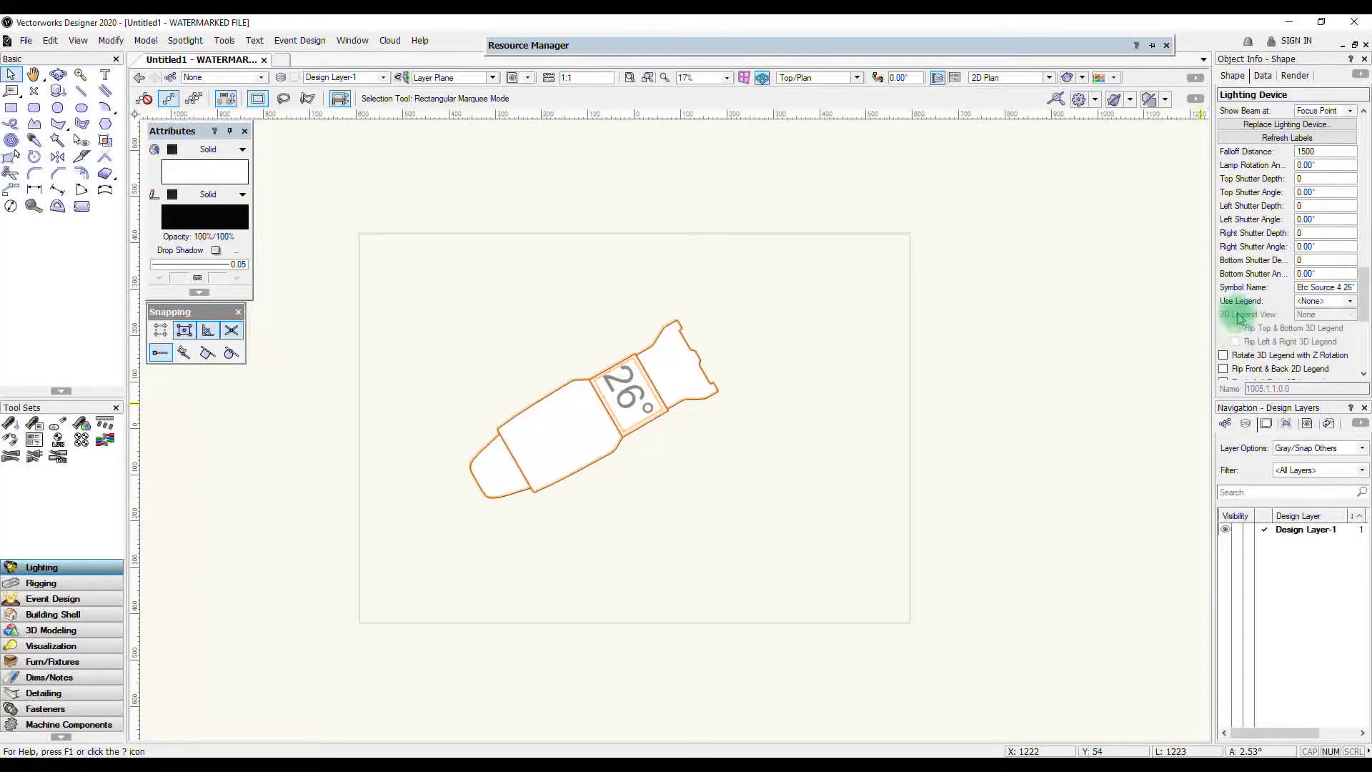
{"action": "left_click", "coordinate": [1351, 300]}
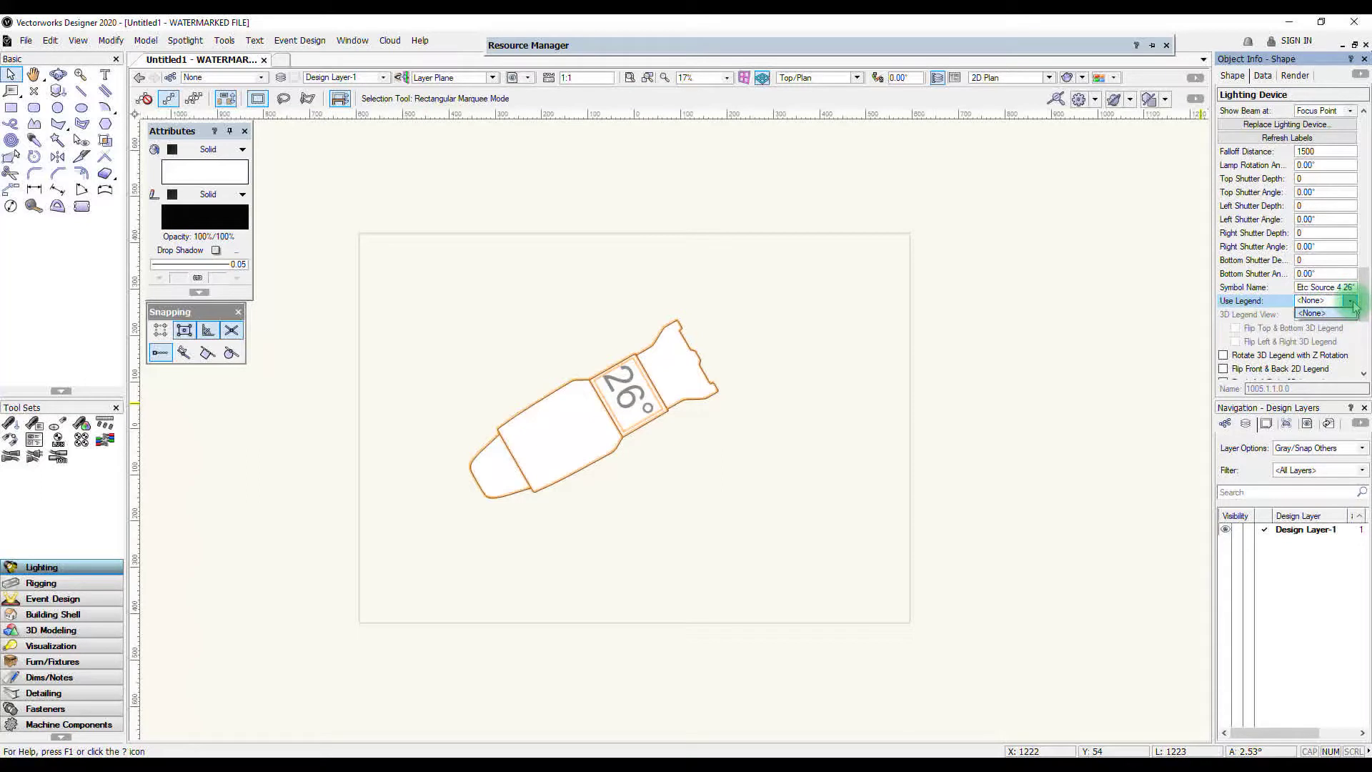
{"action": "left_click", "coordinate": [1322, 313]}
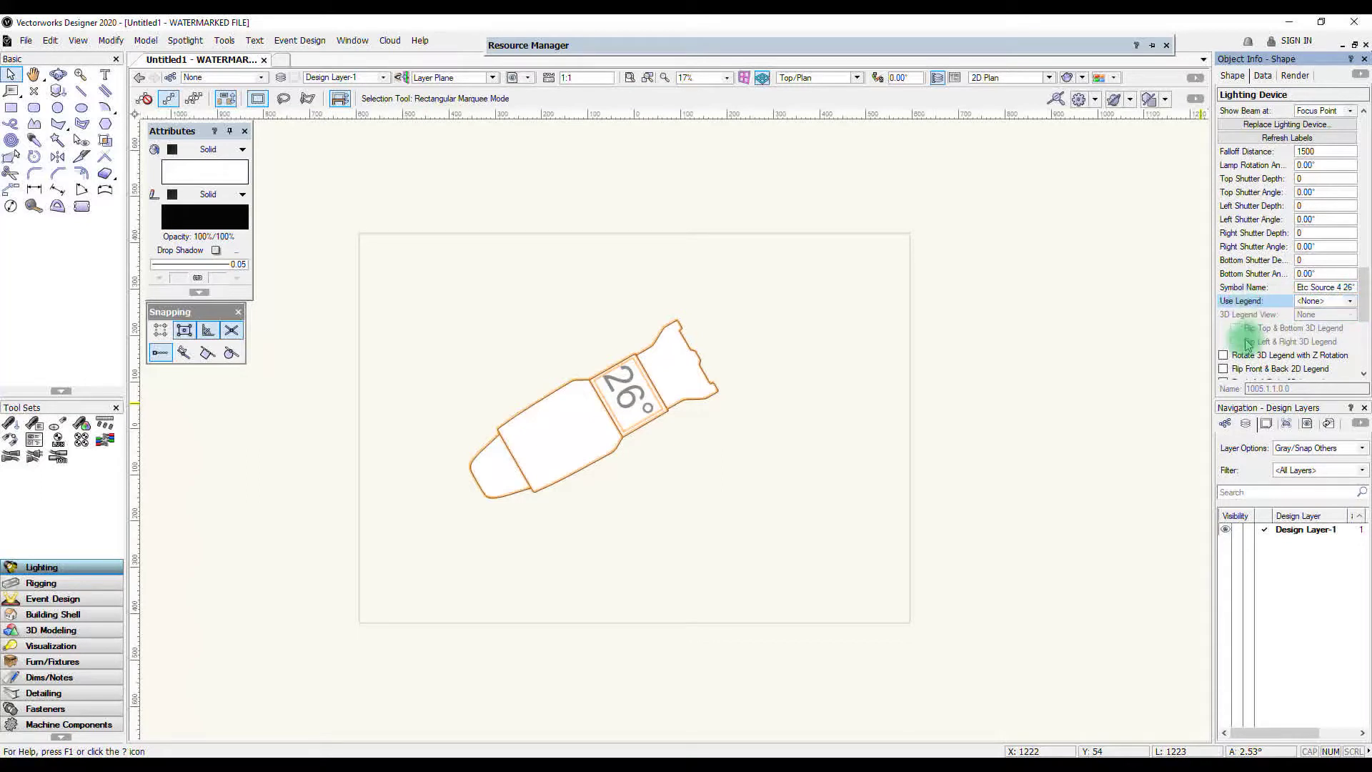
Start a new label legend named Generic from the Spotlight Label Legend Manager.
{"action": "left_click", "coordinate": [185, 40]}
{"action": "mouse_move", "coordinate": [155, 45]}
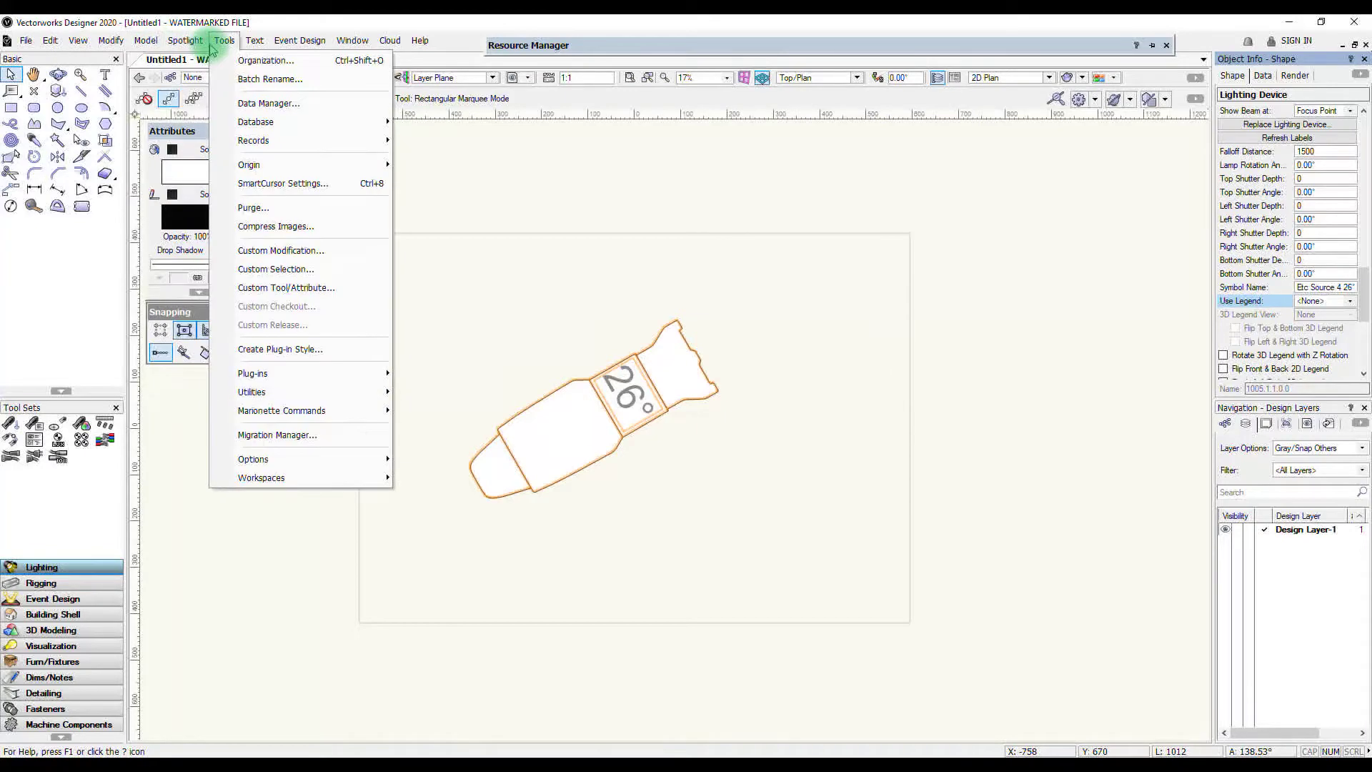
{"action": "mouse_move", "coordinate": [208, 47]}
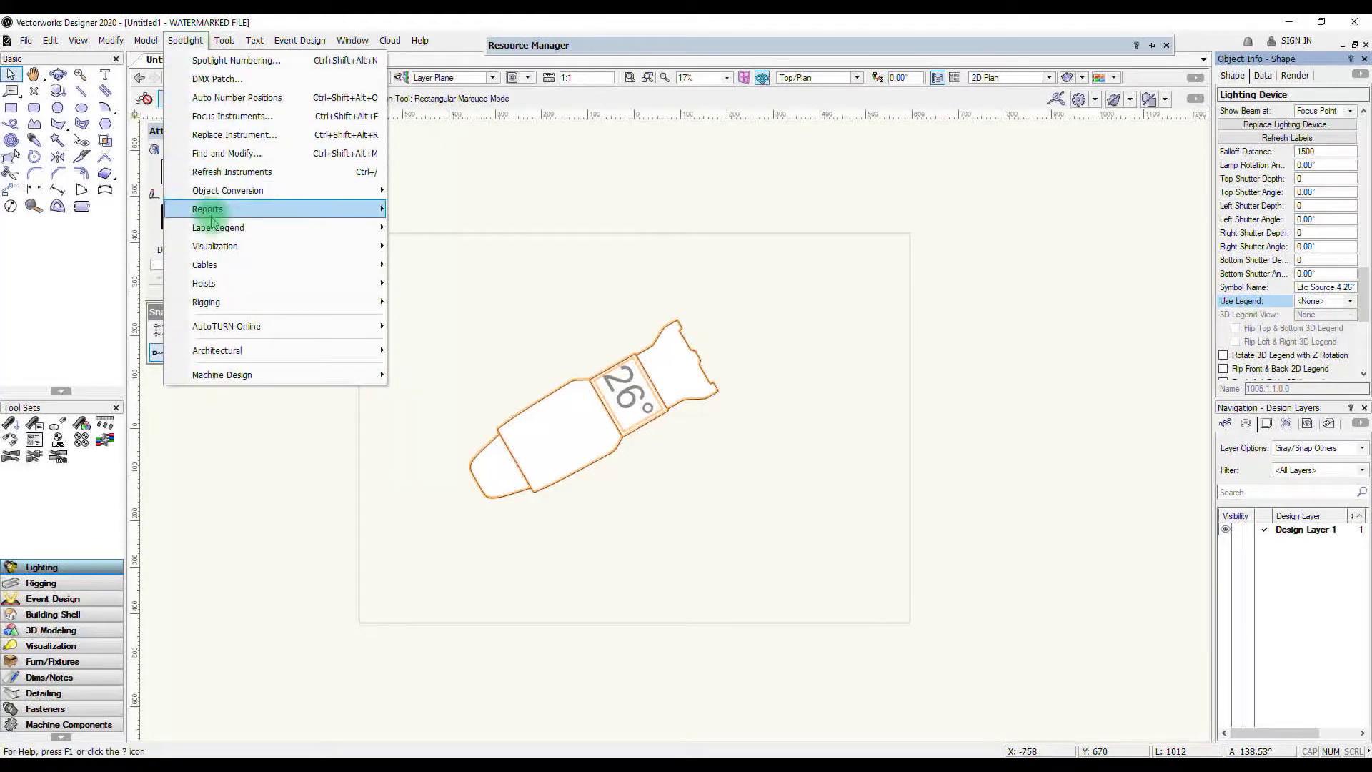
{"action": "mouse_move", "coordinate": [220, 234]}
{"action": "left_click", "coordinate": [437, 245]}
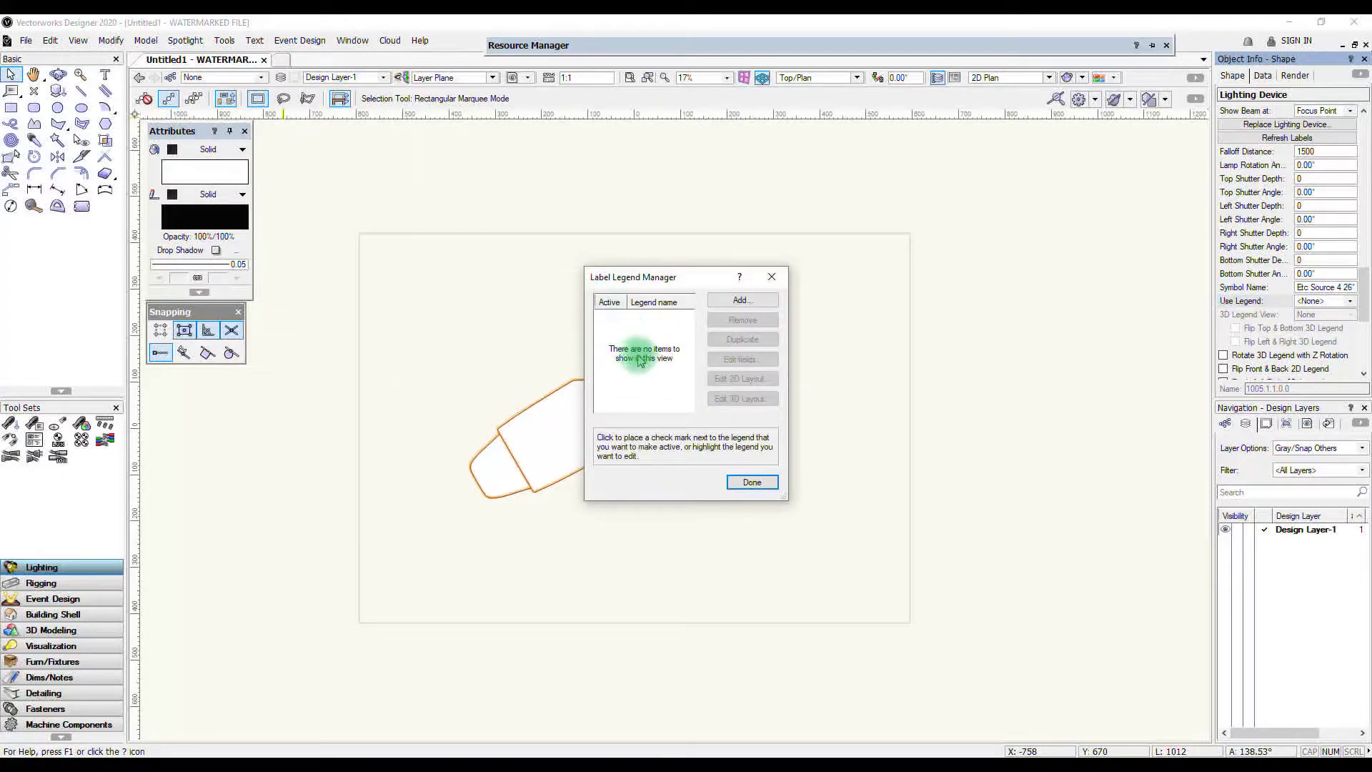
{"action": "left_click", "coordinate": [739, 300]}
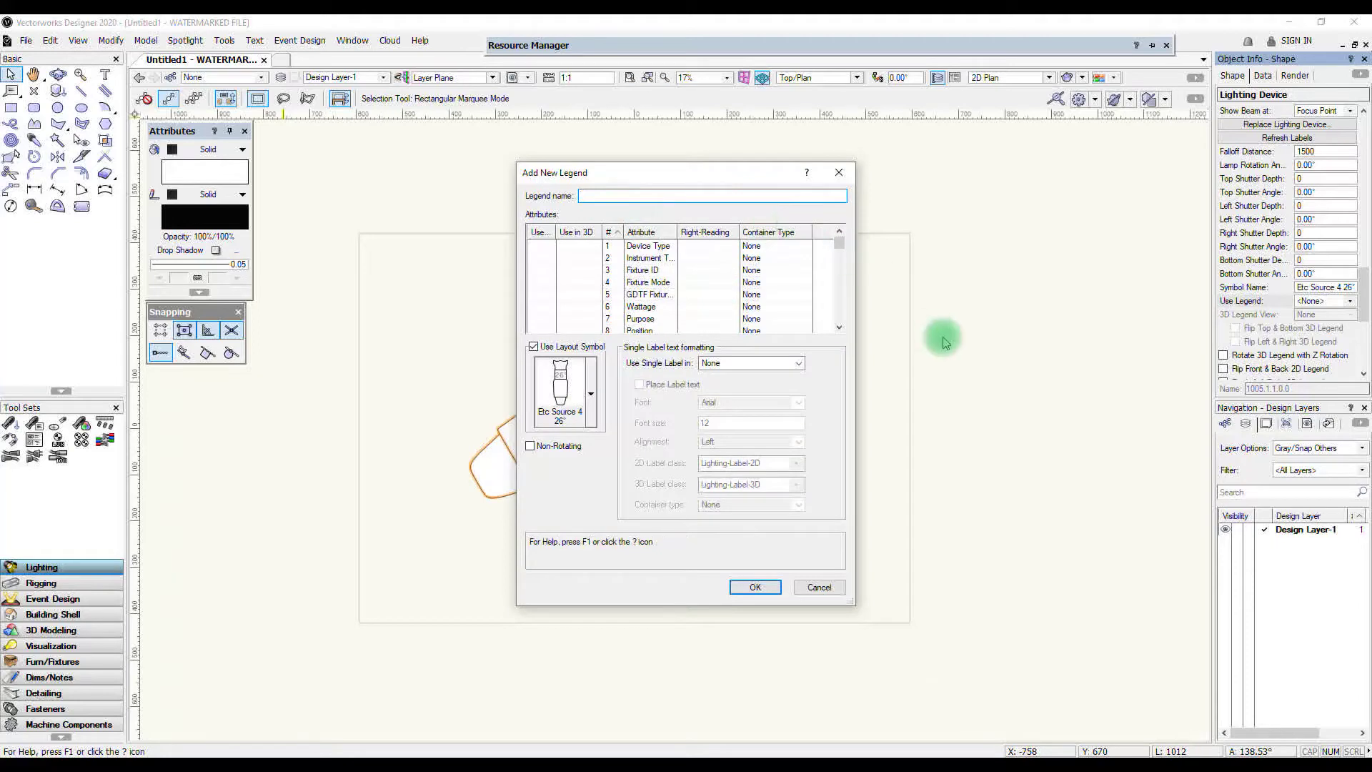
{"action": "type", "text": "Generx"}
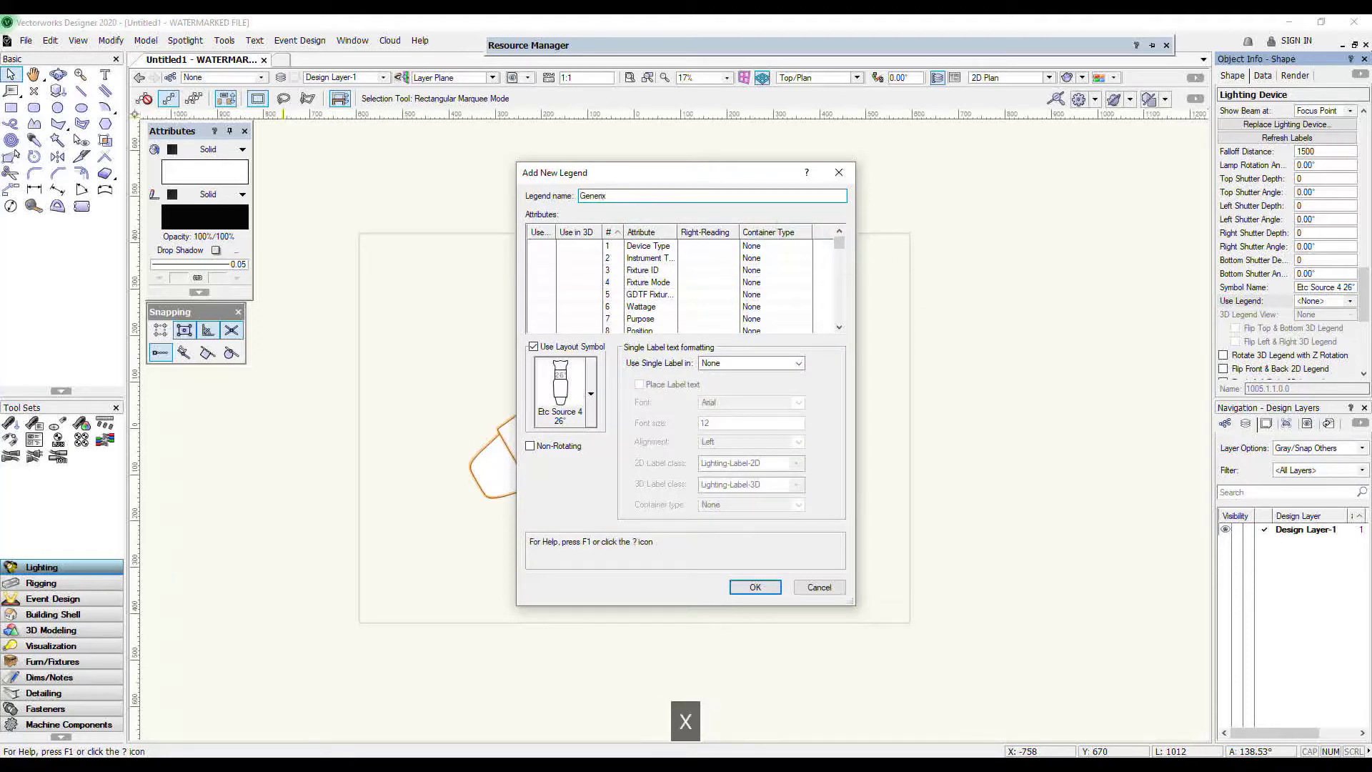
{"action": "key", "text": "BackSpace"}
{"action": "type", "text": "ic"}
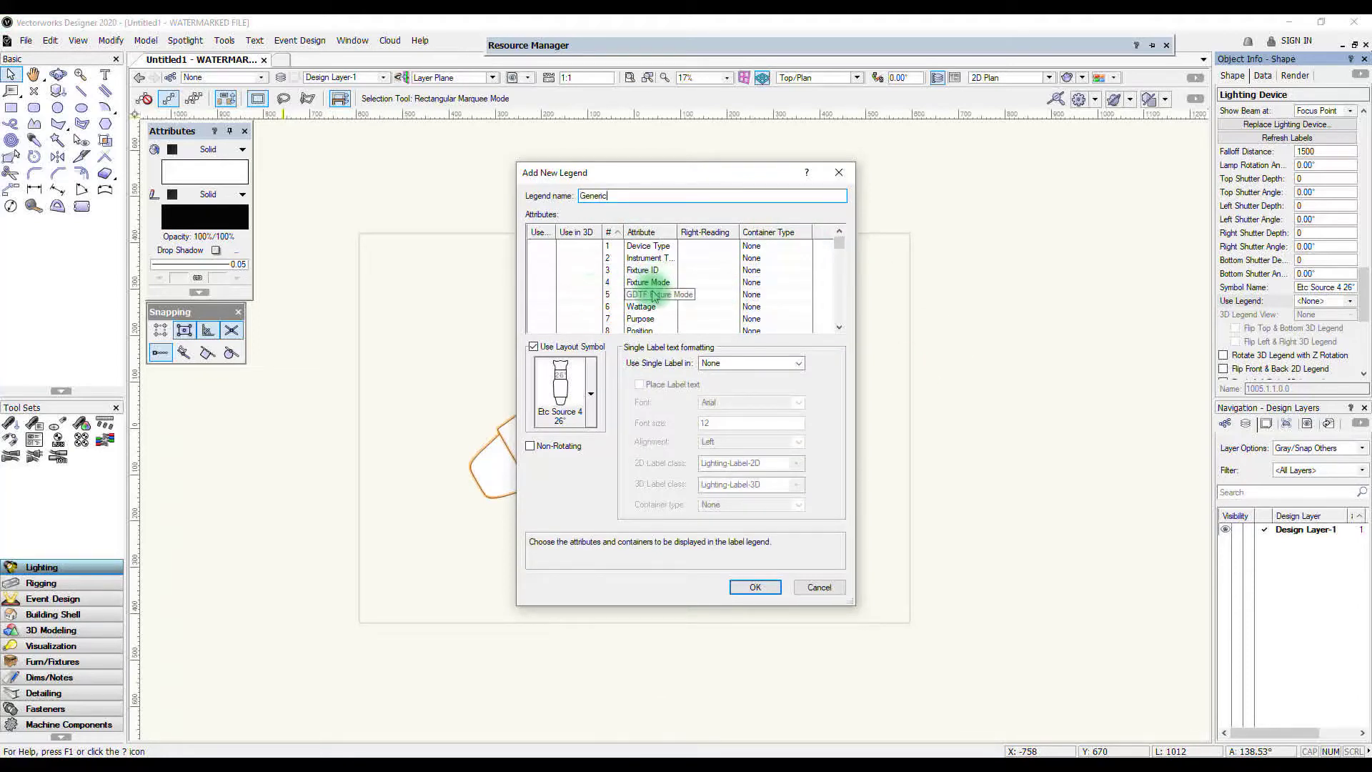
Include Color and Channel in Generic, with Channel in a Circle container, and create it.
{"action": "scroll", "coordinate": [647, 308], "scroll_direction": "down", "scroll_amount": 1}
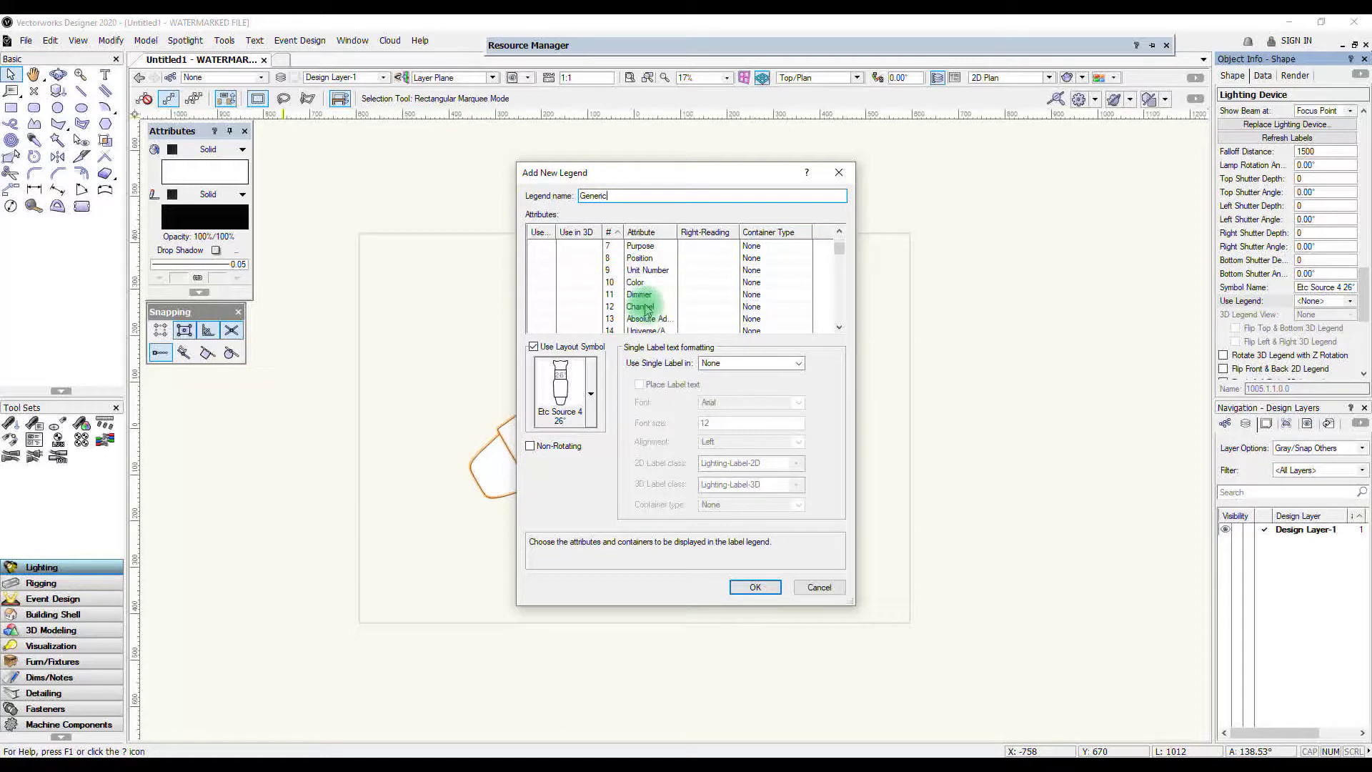
{"action": "left_click", "coordinate": [541, 282]}
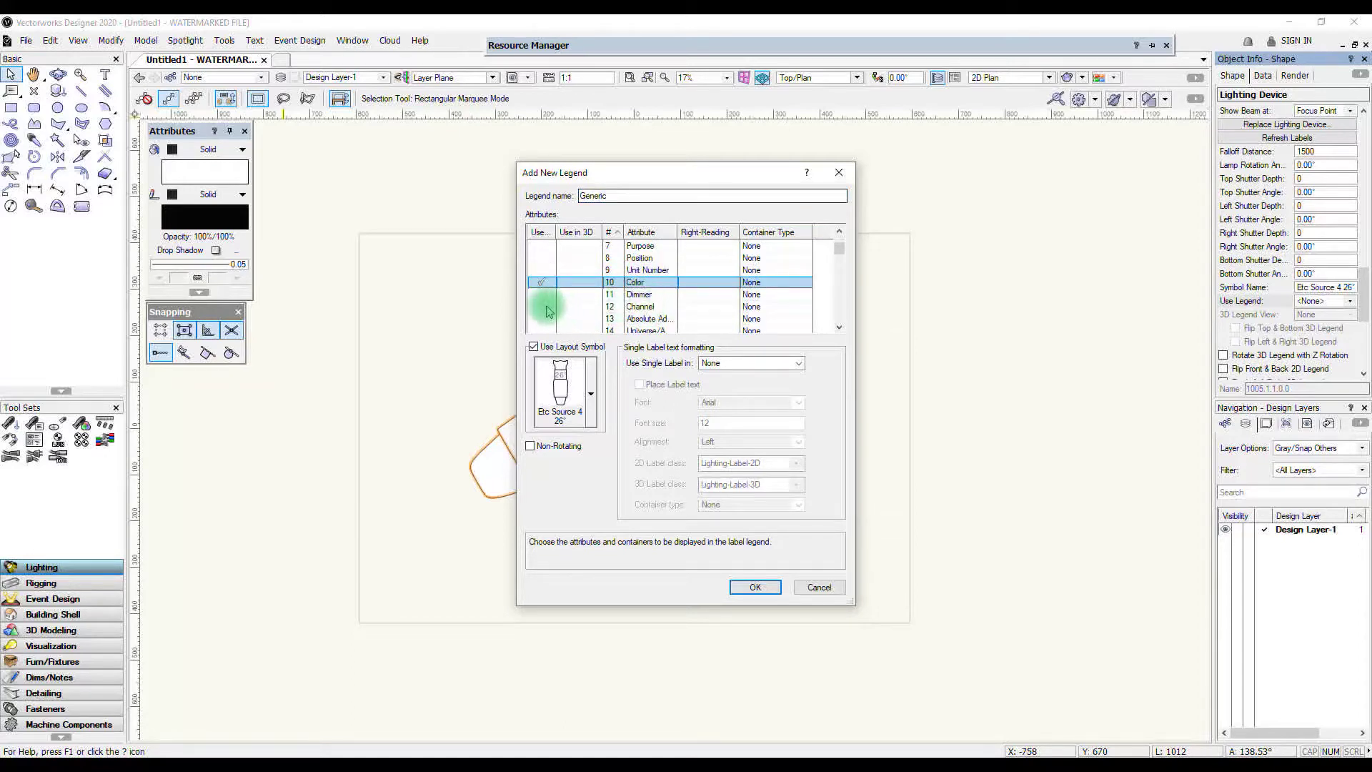
{"action": "left_click", "coordinate": [546, 308]}
{"action": "left_click", "coordinate": [555, 276]}
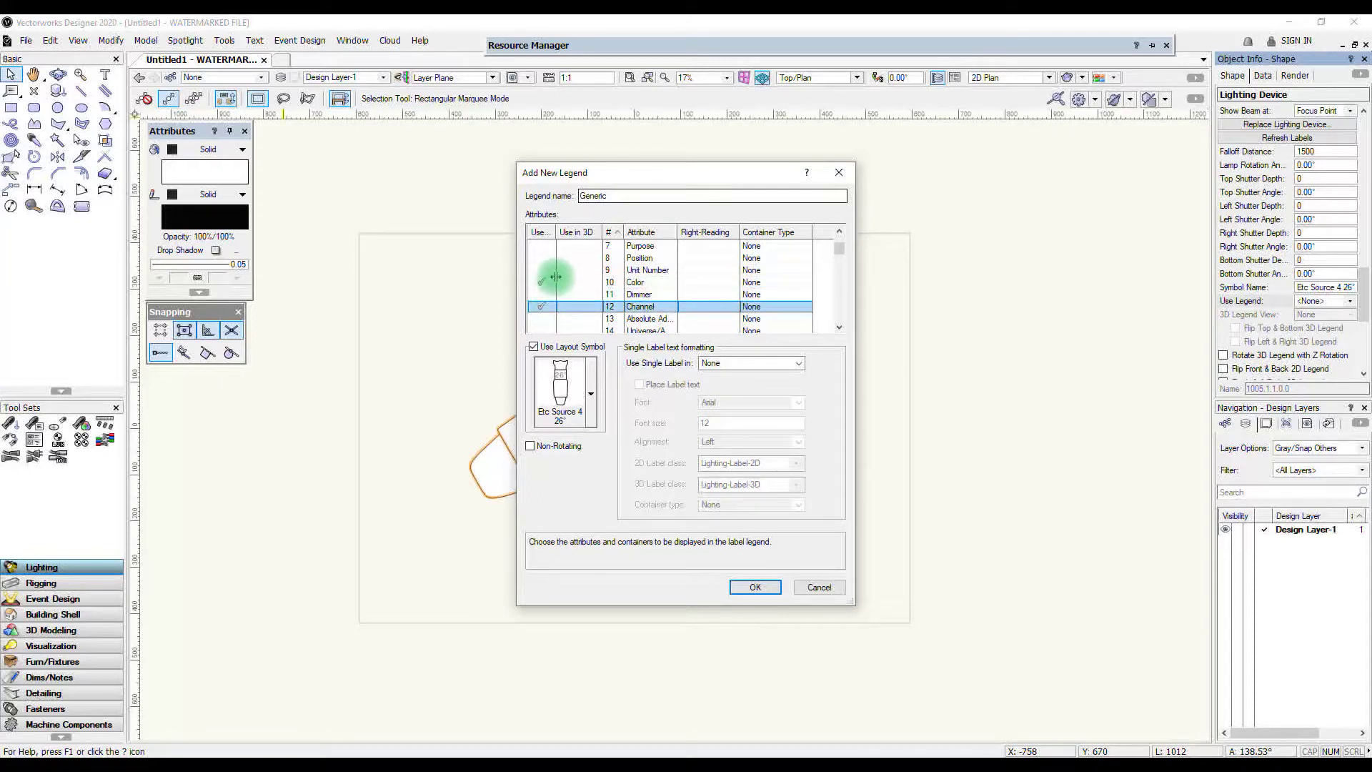
{"action": "mouse_move", "coordinate": [555, 255]}
{"action": "left_mouse_down"}
{"action": "mouse_move", "coordinate": [546, 241]}
{"action": "mouse_move", "coordinate": [572, 229]}
{"action": "left_mouse_up"}
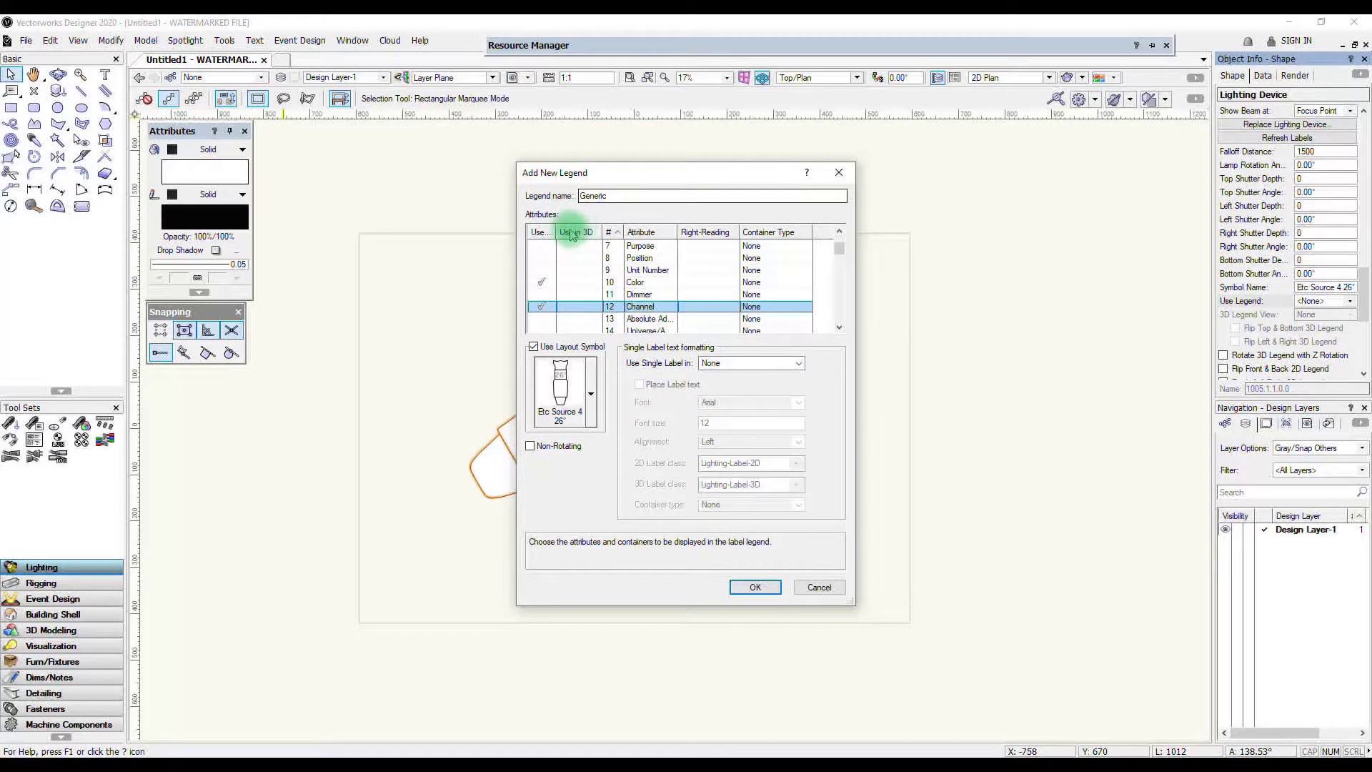
{"action": "mouse_move", "coordinate": [573, 234]}
{"action": "left_mouse_down"}
{"action": "mouse_move", "coordinate": [656, 311]}
{"action": "mouse_move", "coordinate": [857, 322]}
{"action": "mouse_move", "coordinate": [826, 322]}
{"action": "left_mouse_up"}
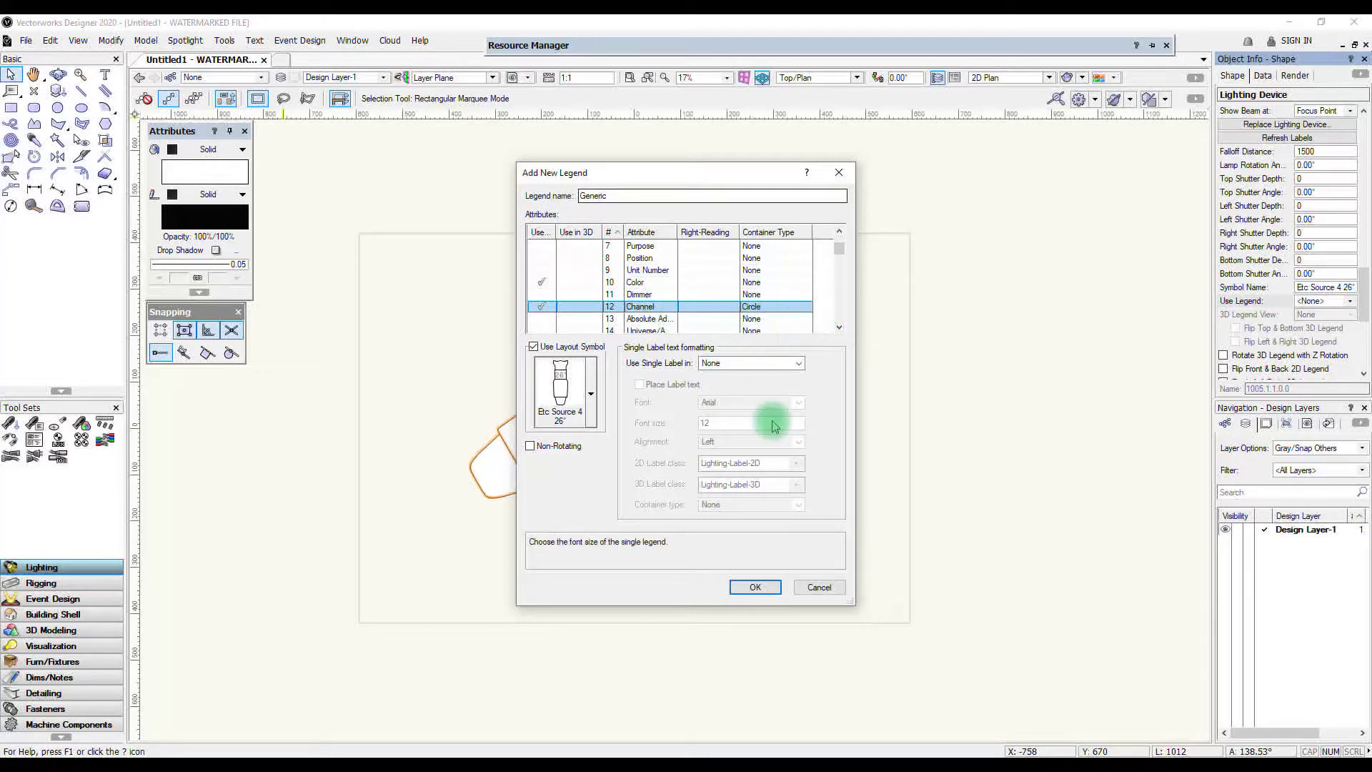
{"action": "left_click", "coordinate": [753, 586]}
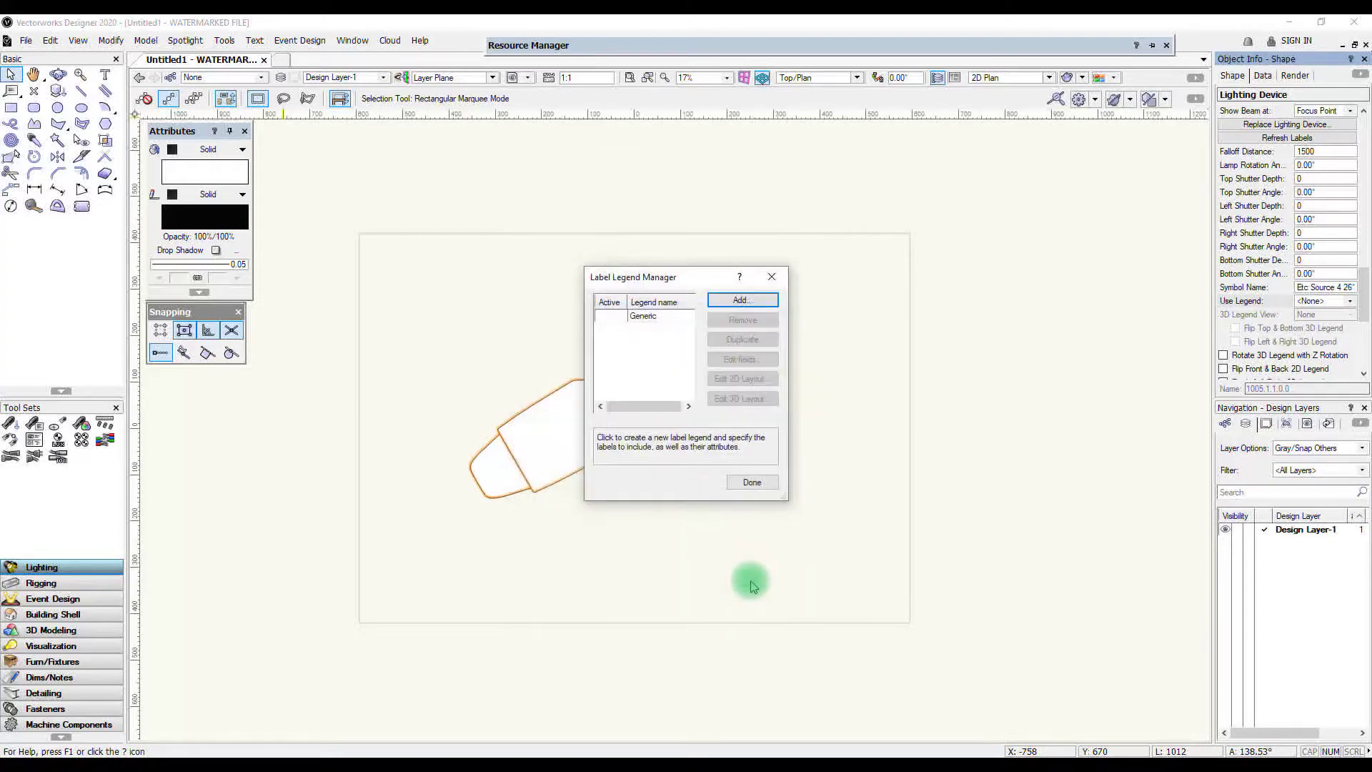
Tick the Active cell beside Generic in the Label Legend Manager.
{"action": "left_click", "coordinate": [611, 321]}
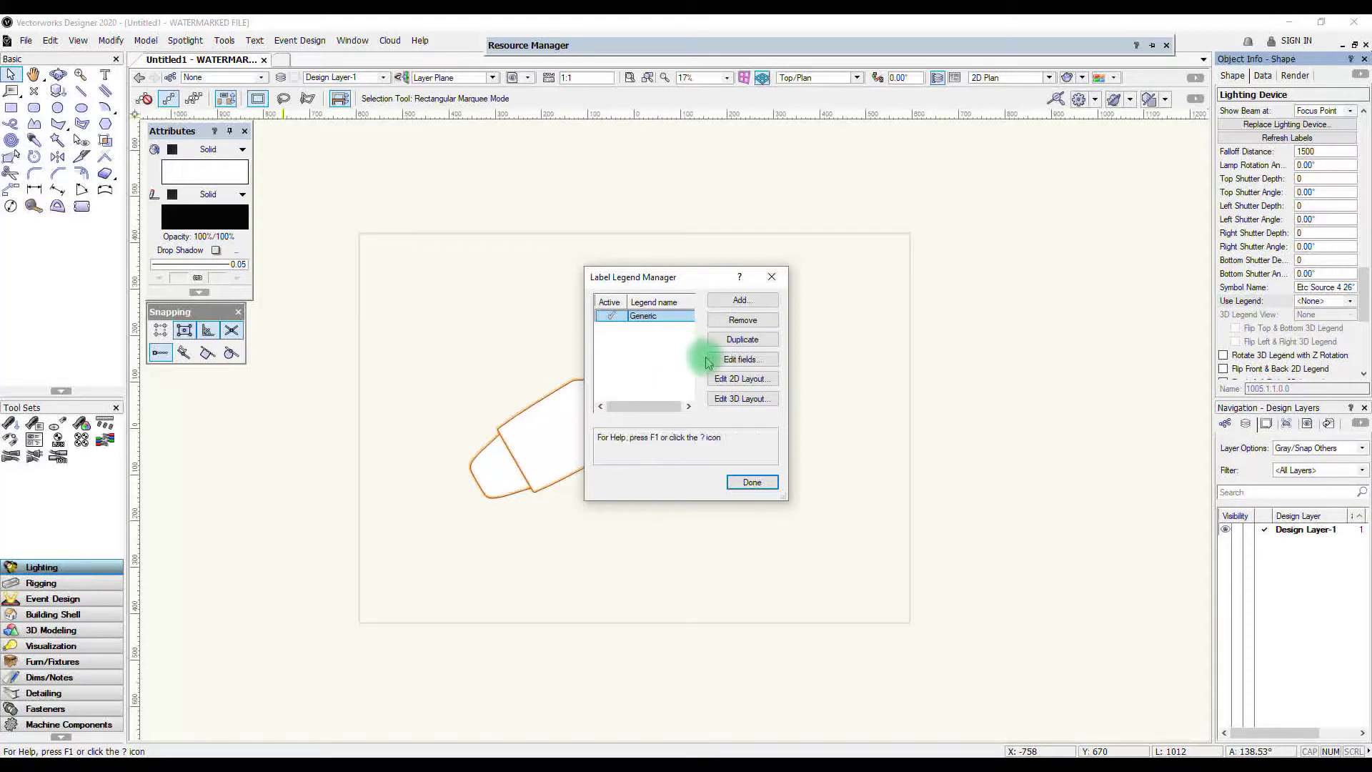
In Generic's 2D layout, move the channel circle below the Source 4 and Color text to its top, then exit.
{"action": "left_click", "coordinate": [738, 384]}
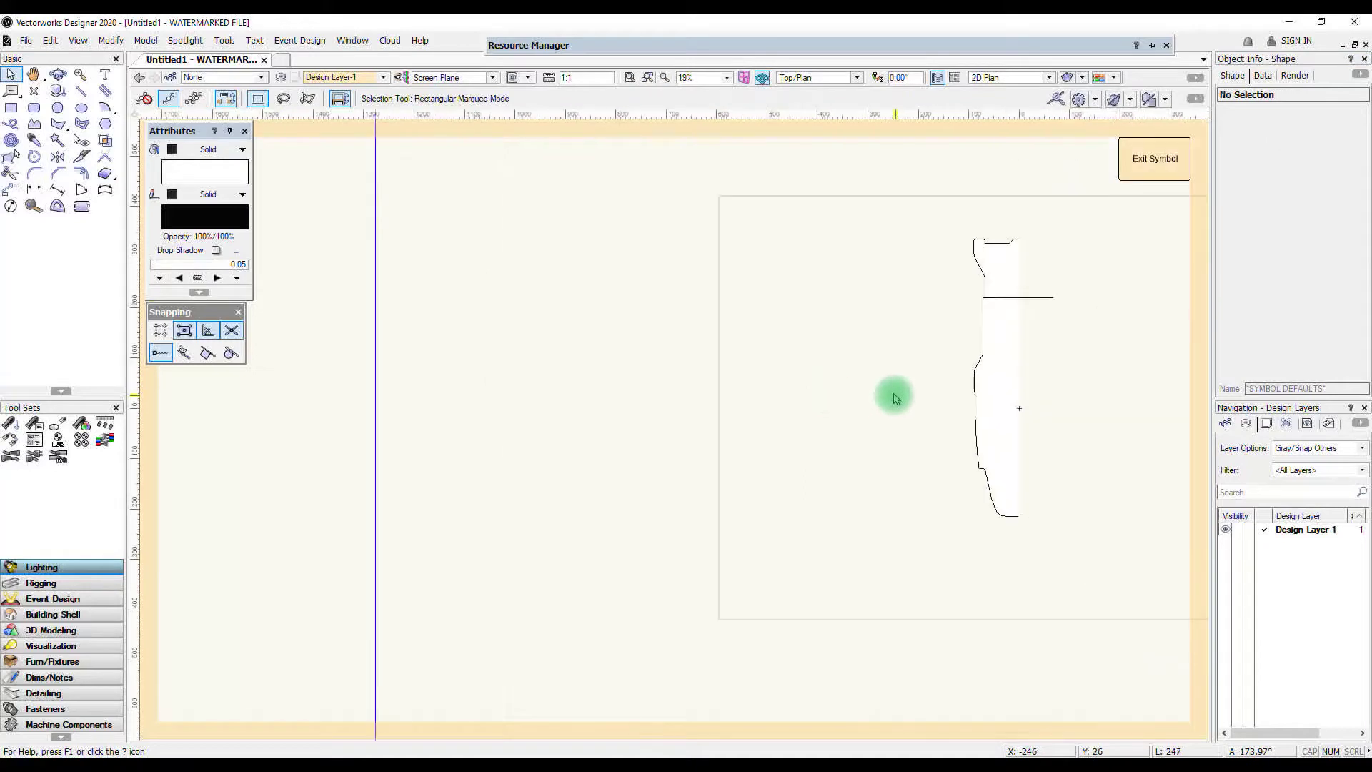
{"action": "scroll", "coordinate": [893, 398], "scroll_direction": "down", "scroll_amount": 2}
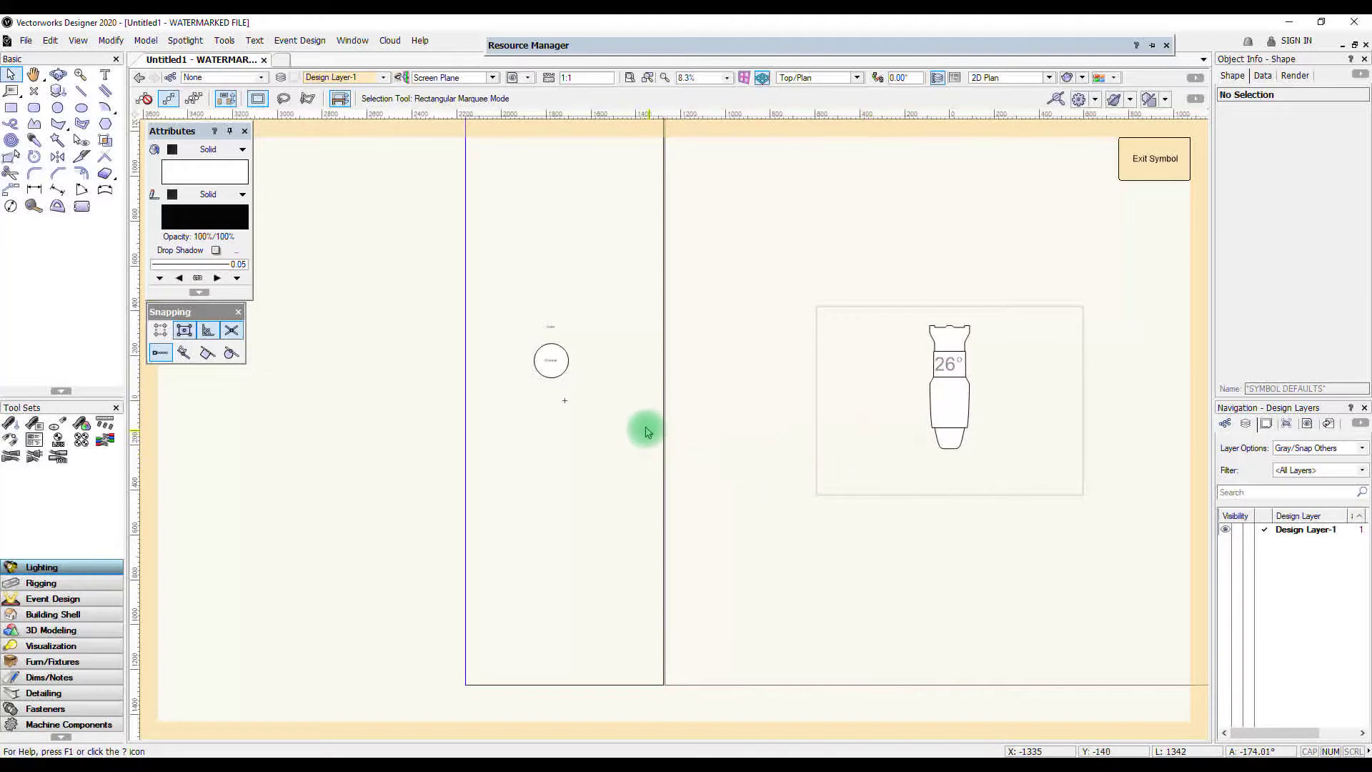
{"action": "scroll", "coordinate": [786, 410], "scroll_direction": "up", "scroll_amount": 1}
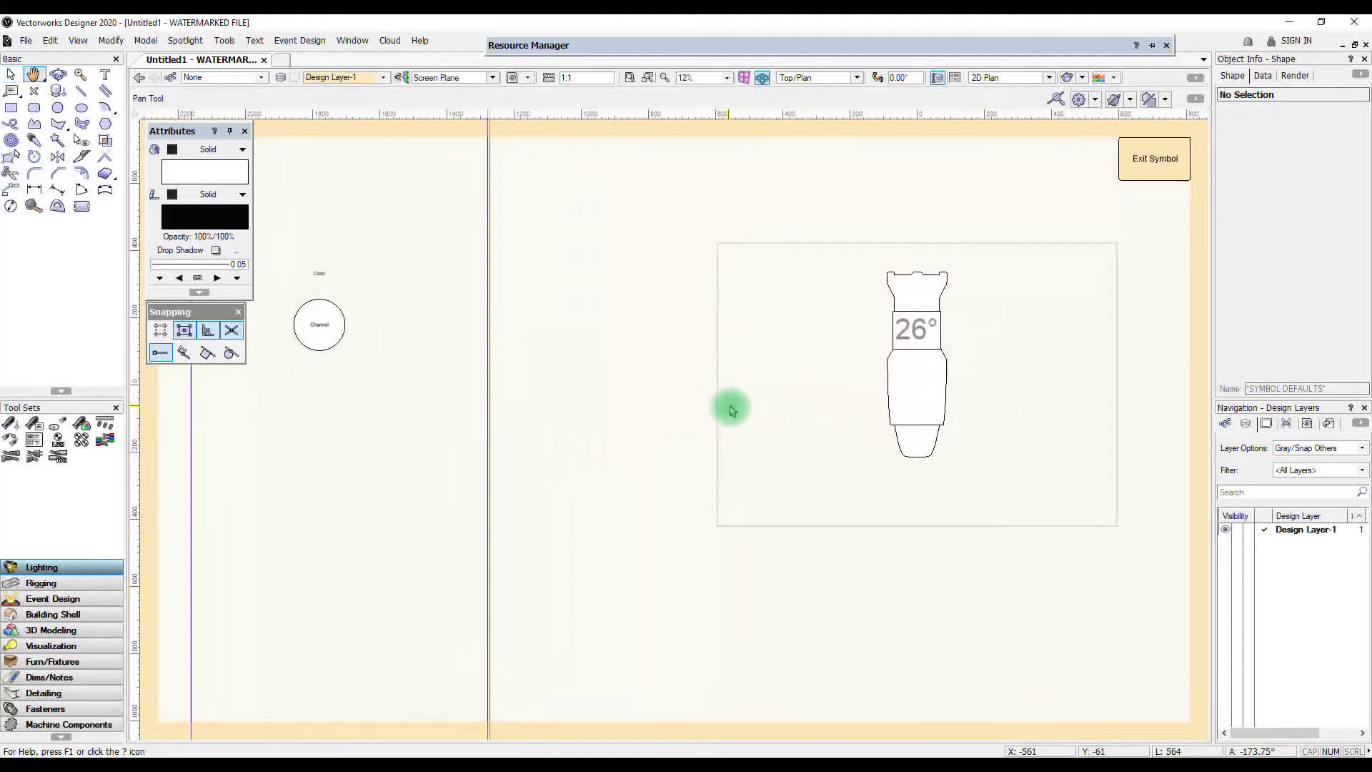
{"action": "scroll", "coordinate": [733, 411], "scroll_direction": "down", "scroll_amount": 1}
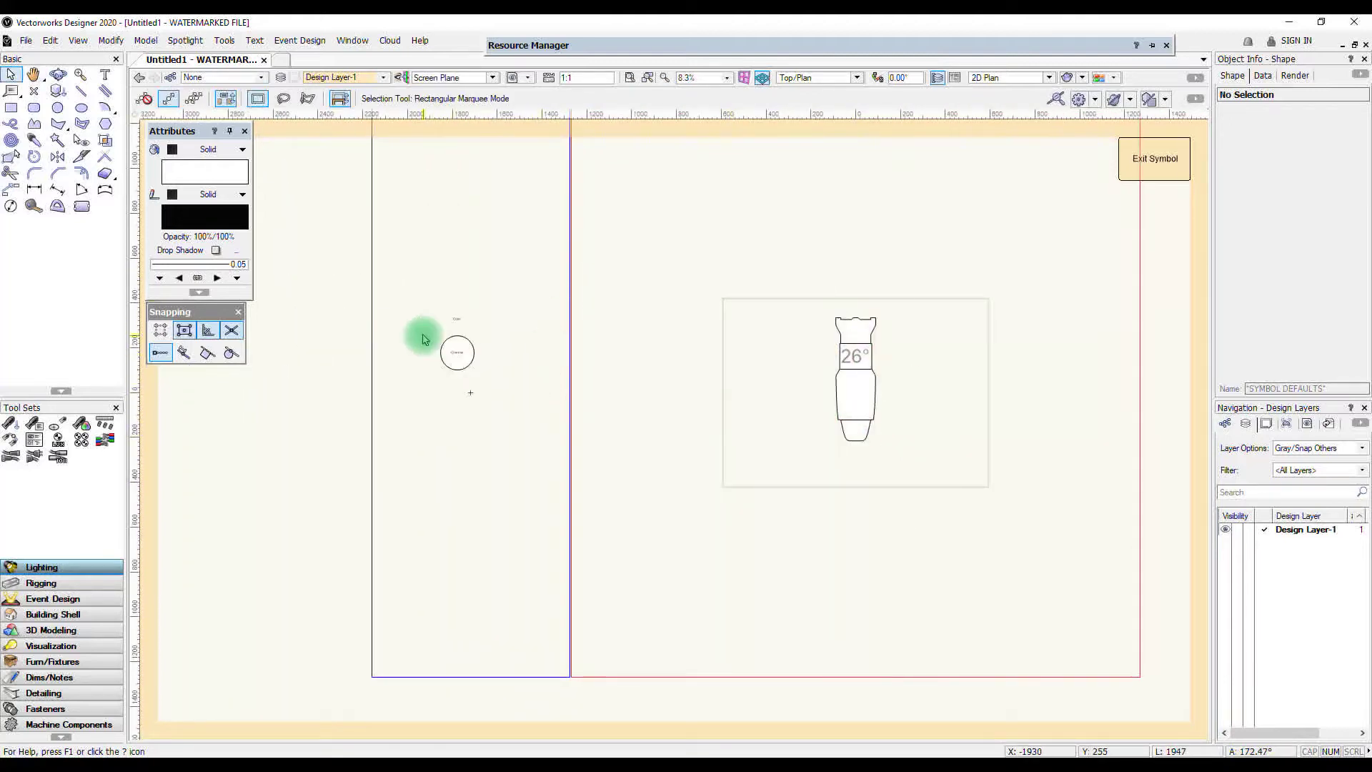
{"action": "left_click_drag", "start_coordinate": [422, 336], "coordinate": [855, 461]}
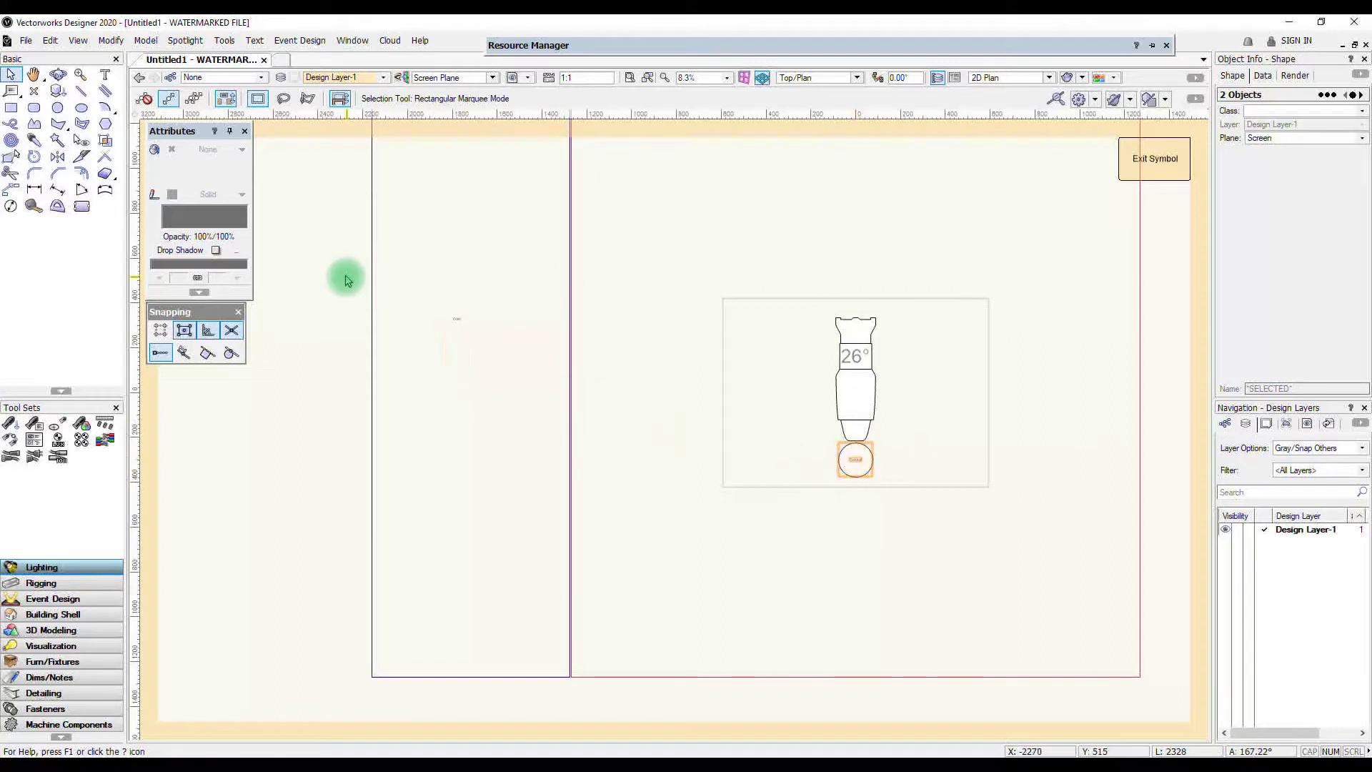
{"action": "left_click", "coordinate": [457, 320]}
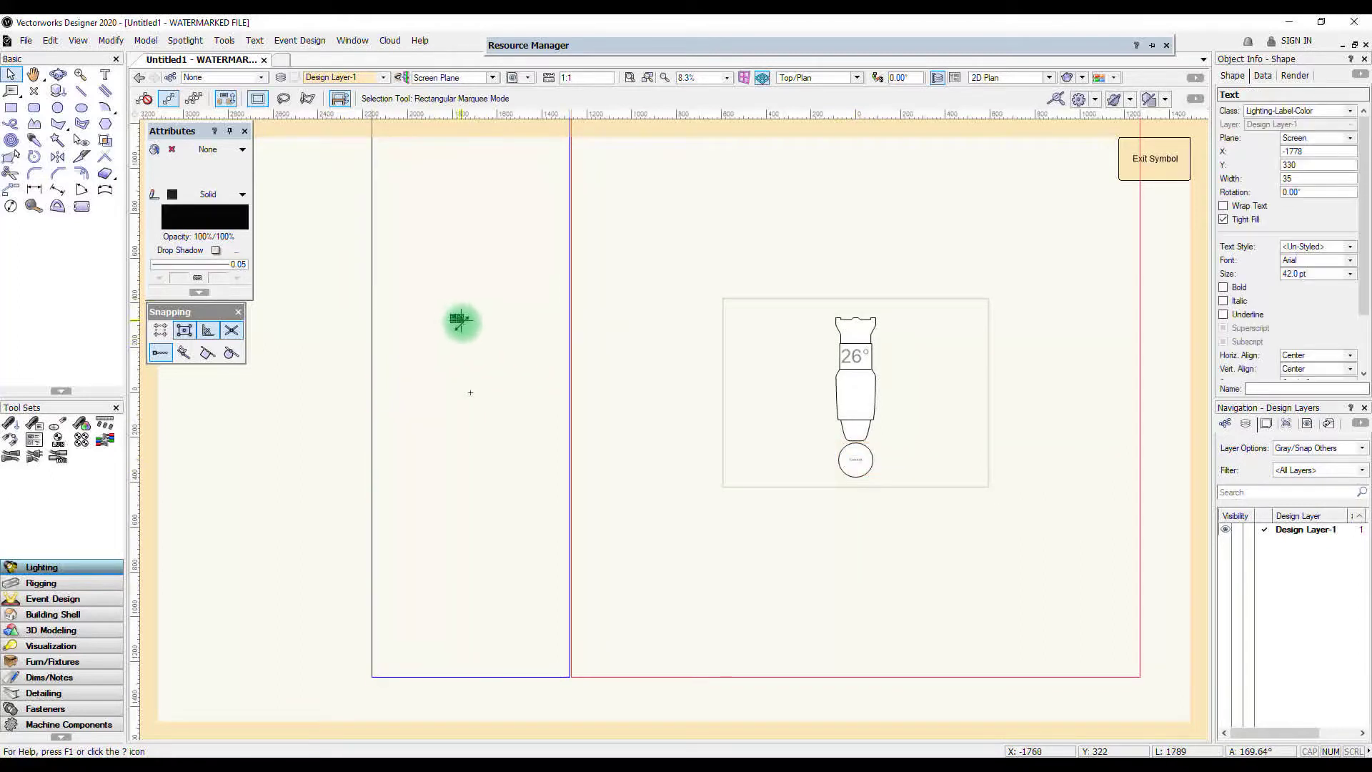
{"action": "left_click_drag", "start_coordinate": [457, 320], "coordinate": [862, 300]}
{"action": "scroll", "coordinate": [851, 306], "scroll_direction": "up", "scroll_amount": 3}
{"action": "left_click", "coordinate": [1151, 159]}
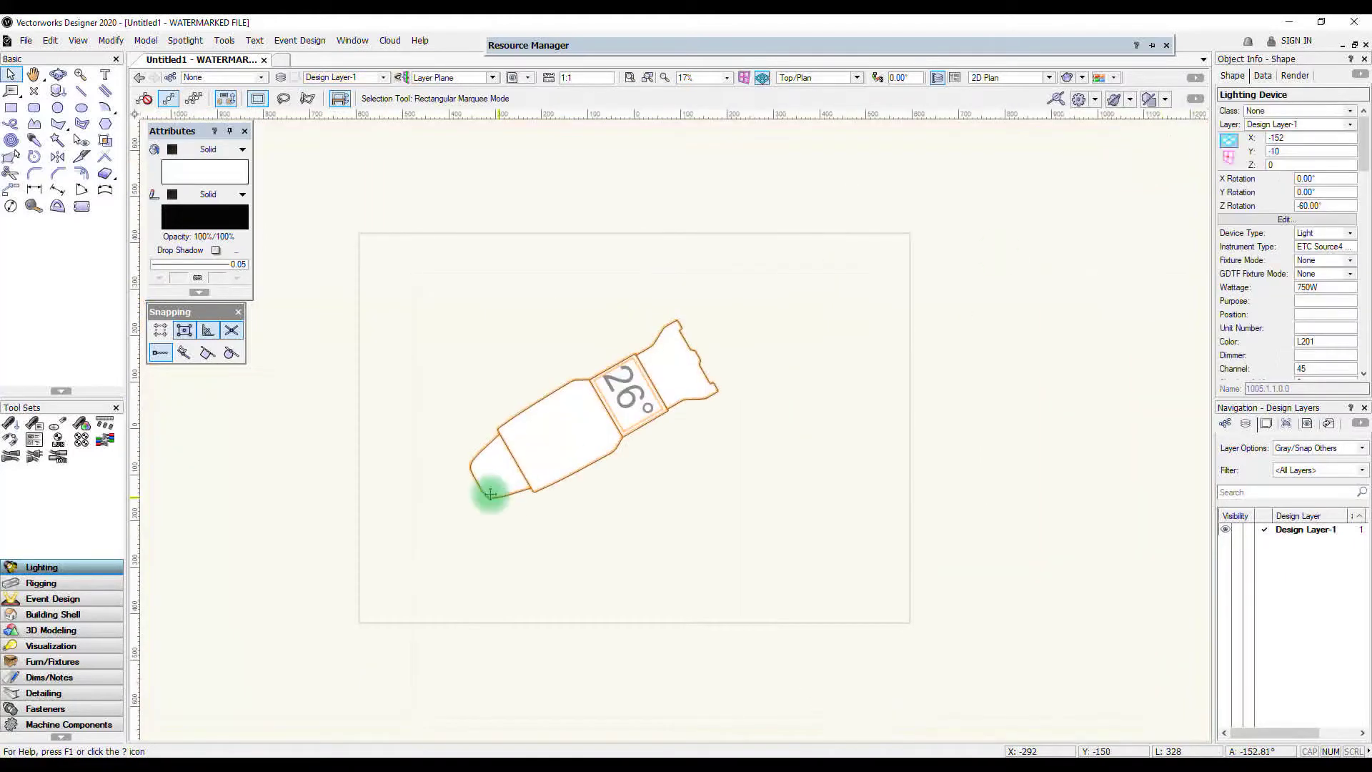
Assign the Generic legend to the fixture through Use Legend in Object Info.
{"action": "scroll", "coordinate": [612, 465], "scroll_direction": "down", "scroll_amount": 2}
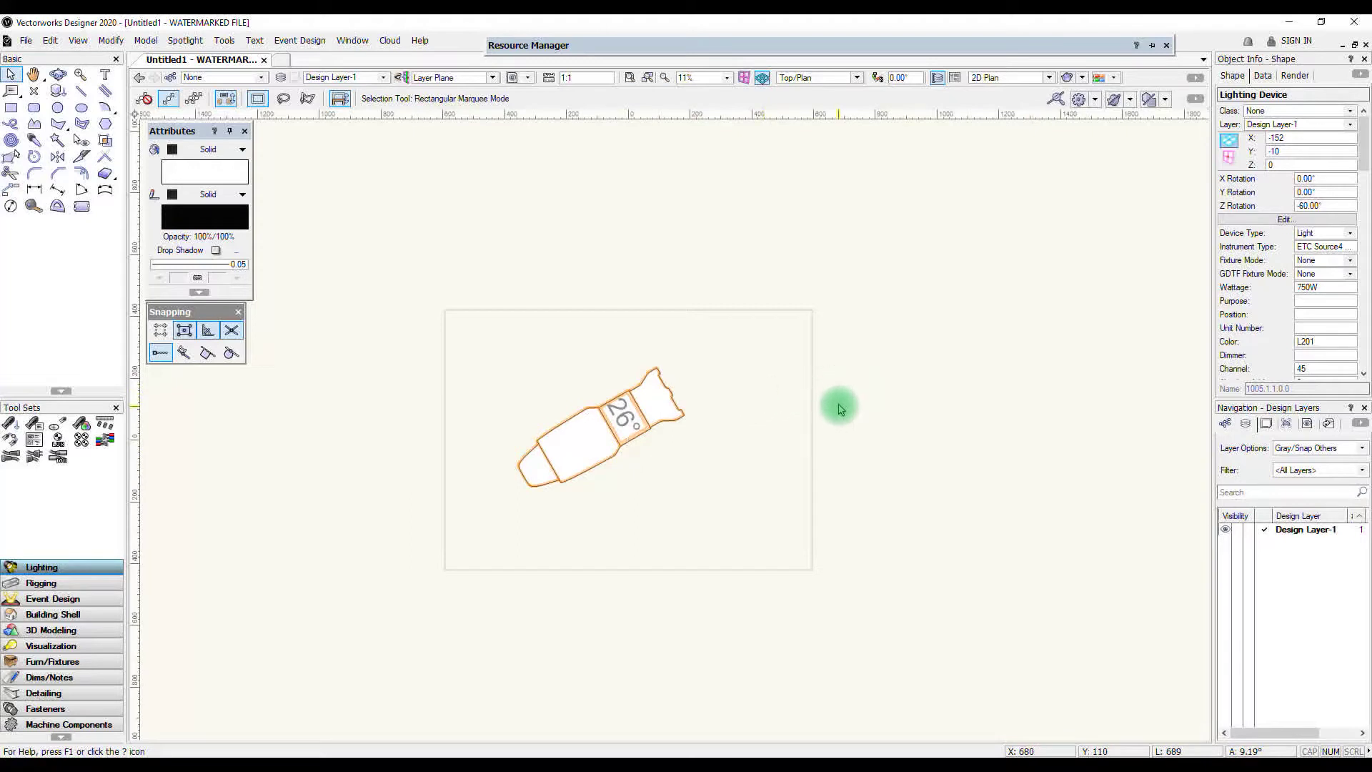
{"action": "left_click", "coordinate": [1247, 314]}
{"action": "scroll", "coordinate": [1255, 323], "scroll_direction": "down", "scroll_amount": 3}
{"action": "scroll", "coordinate": [1255, 323], "scroll_direction": "down", "scroll_amount": 10}
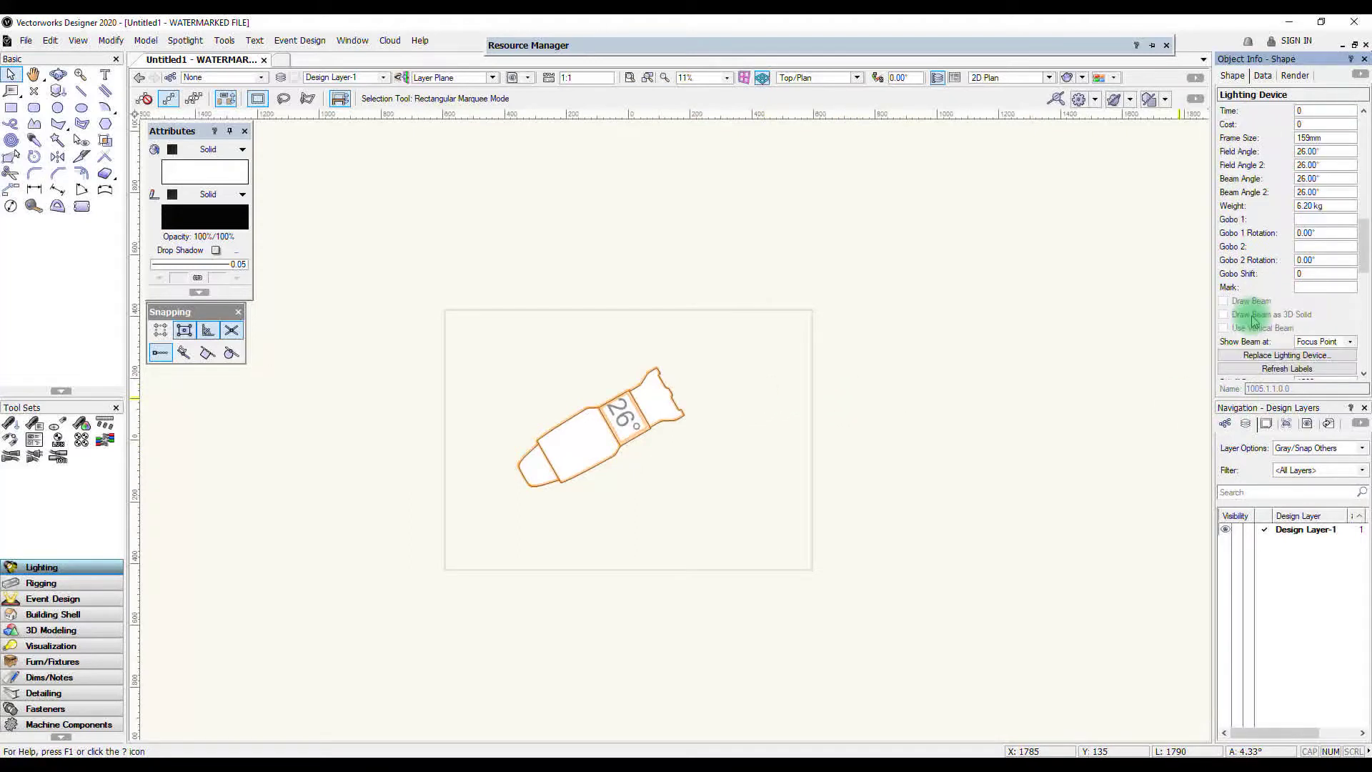
{"action": "scroll", "coordinate": [1252, 321], "scroll_direction": "down", "scroll_amount": 3}
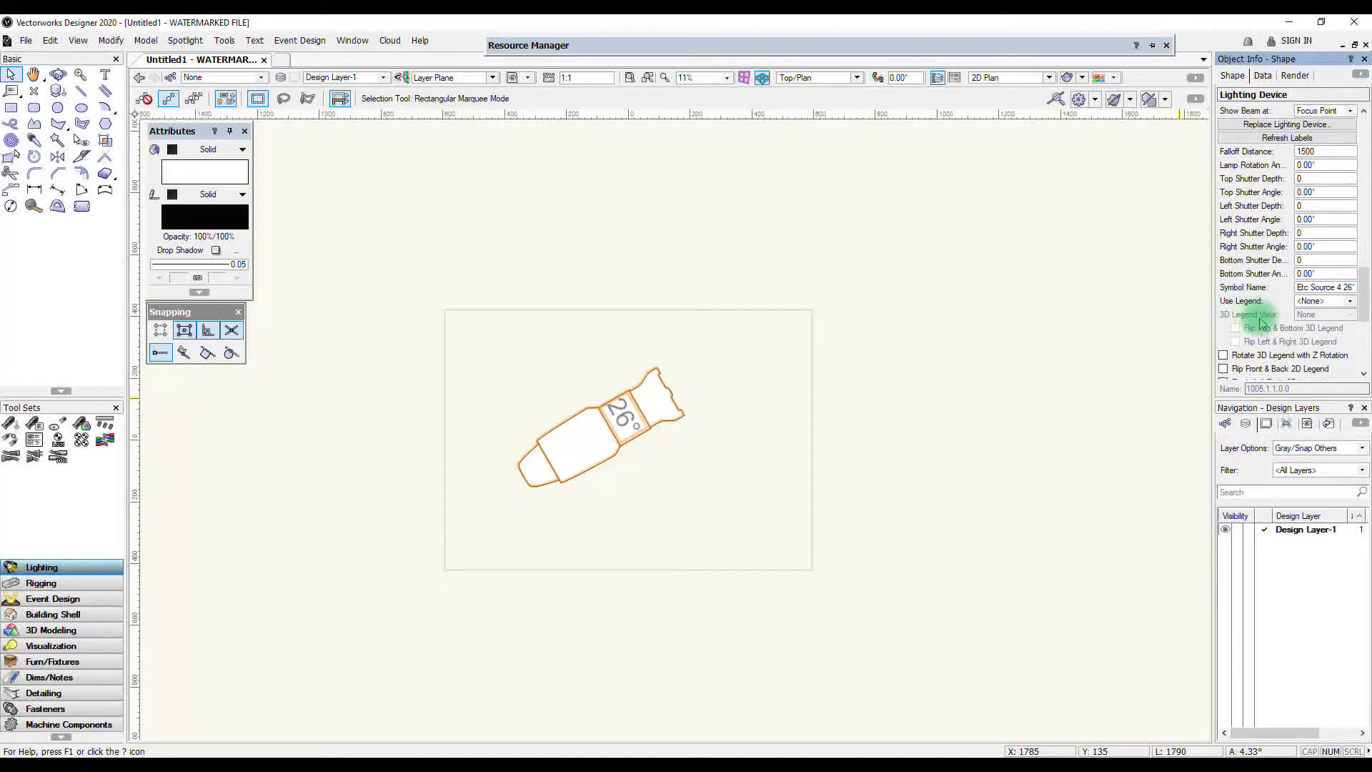
{"action": "left_click", "coordinate": [1320, 301]}
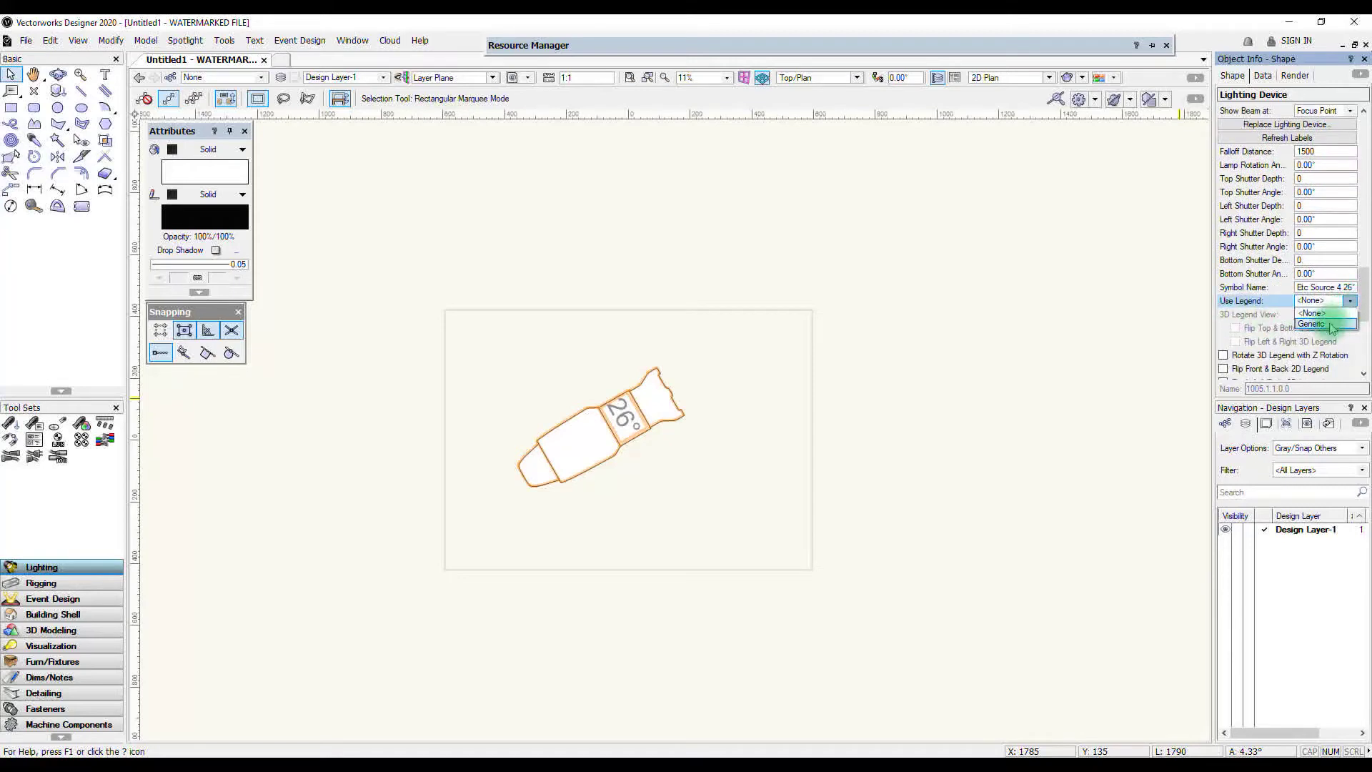
{"action": "left_click", "coordinate": [1327, 326]}
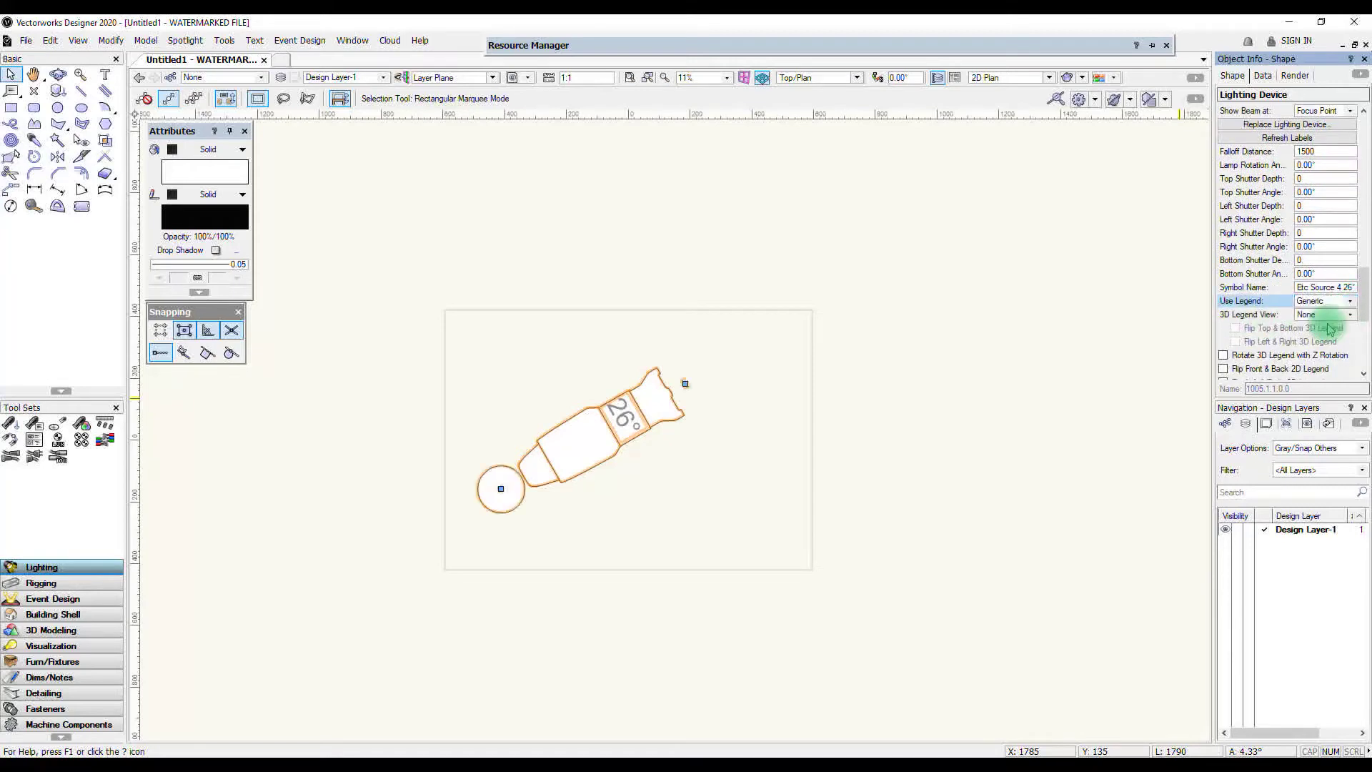
Deselect and reselect the fixture so its channel 45 circle and L201 label display.
{"action": "left_click", "coordinate": [619, 514]}
{"action": "scroll", "coordinate": [496, 490], "scroll_direction": "up", "scroll_amount": 5}
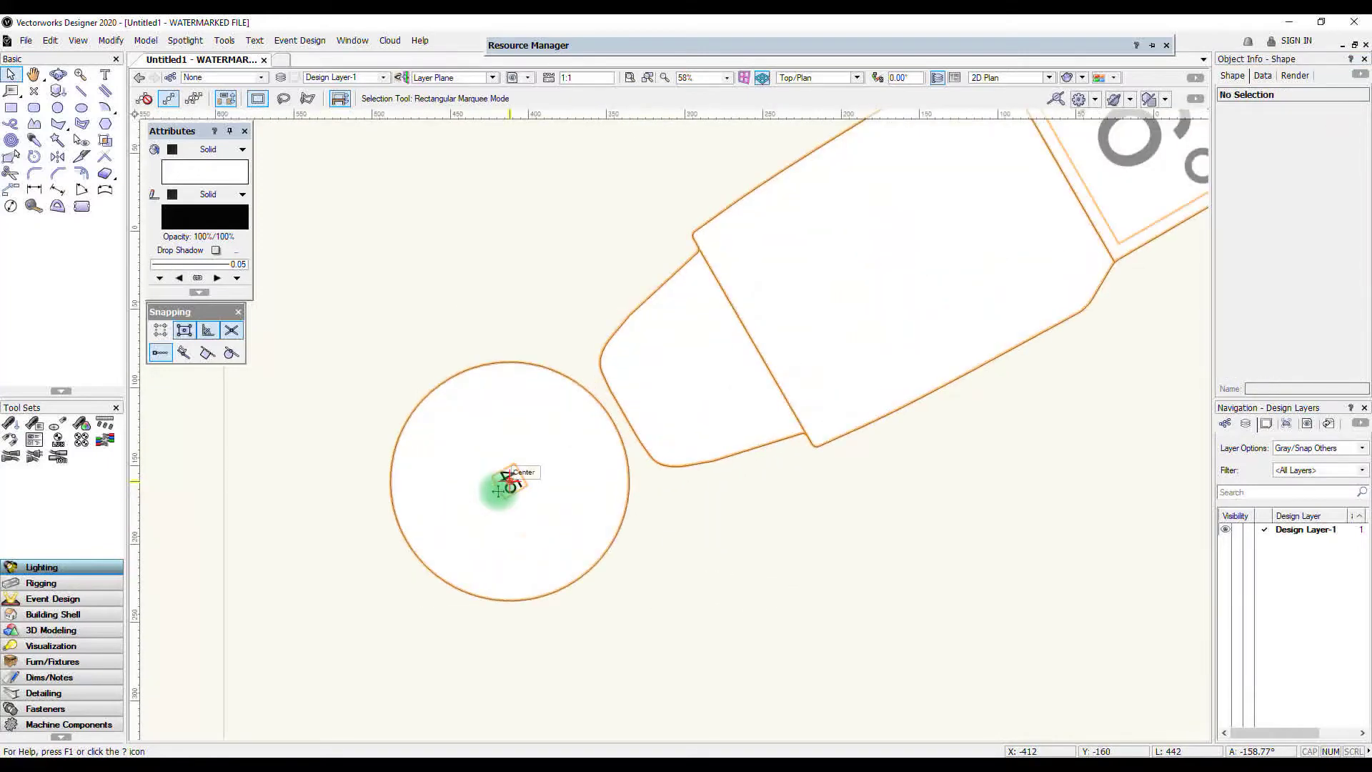
{"action": "scroll", "coordinate": [498, 490], "scroll_direction": "down", "scroll_amount": 8}
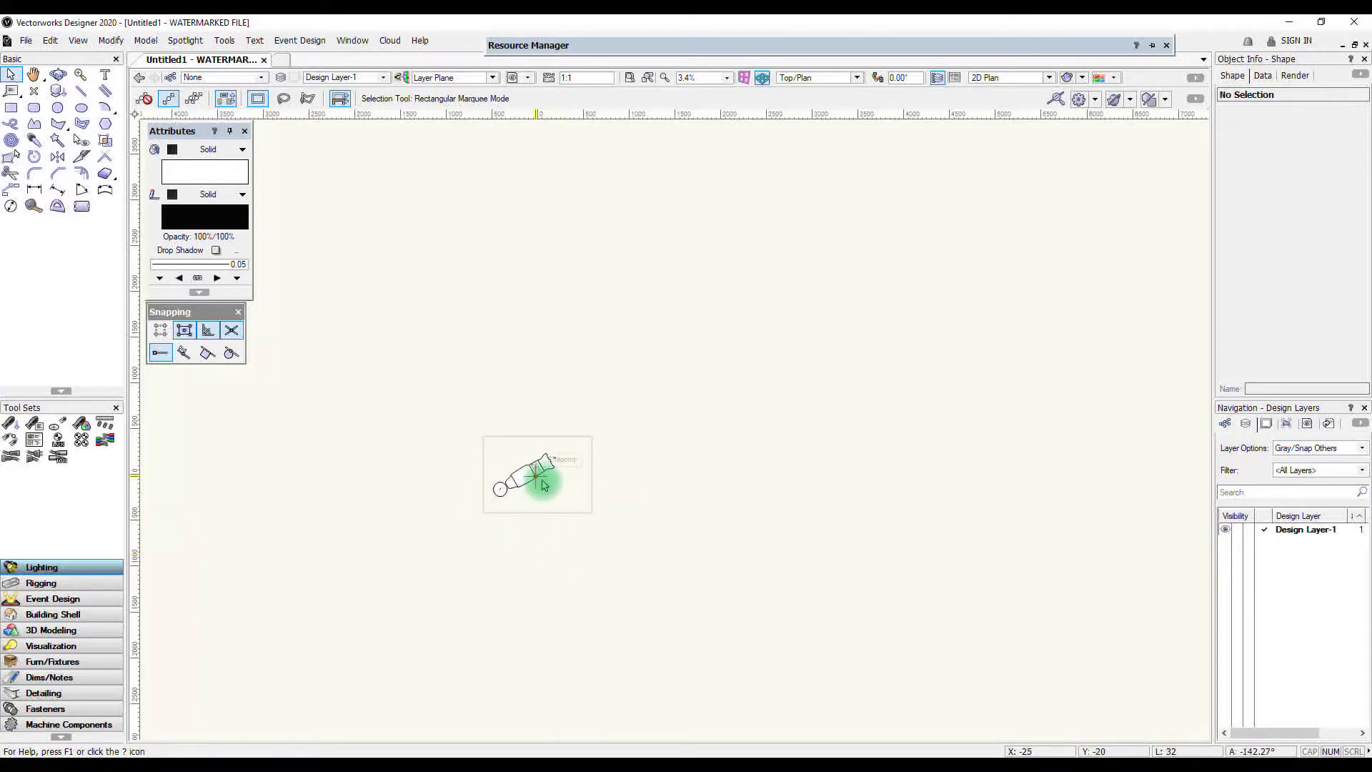
{"action": "scroll", "coordinate": [543, 477], "scroll_direction": "up", "scroll_amount": 6}
{"action": "middle_click_drag", "start_coordinate": [545, 483], "coordinate": [699, 469]}
{"action": "scroll", "coordinate": [699, 469], "scroll_direction": "down", "scroll_amount": 5}
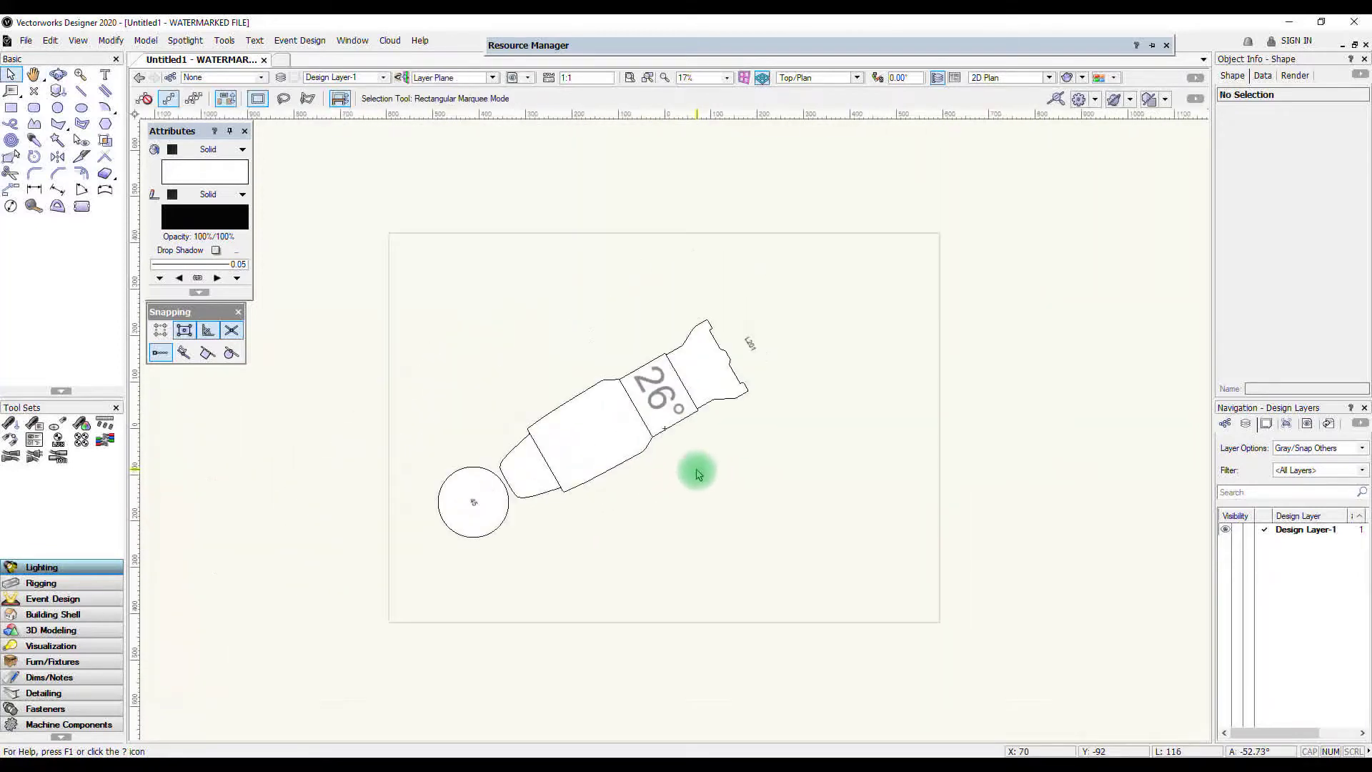
{"action": "left_click", "coordinate": [655, 459]}
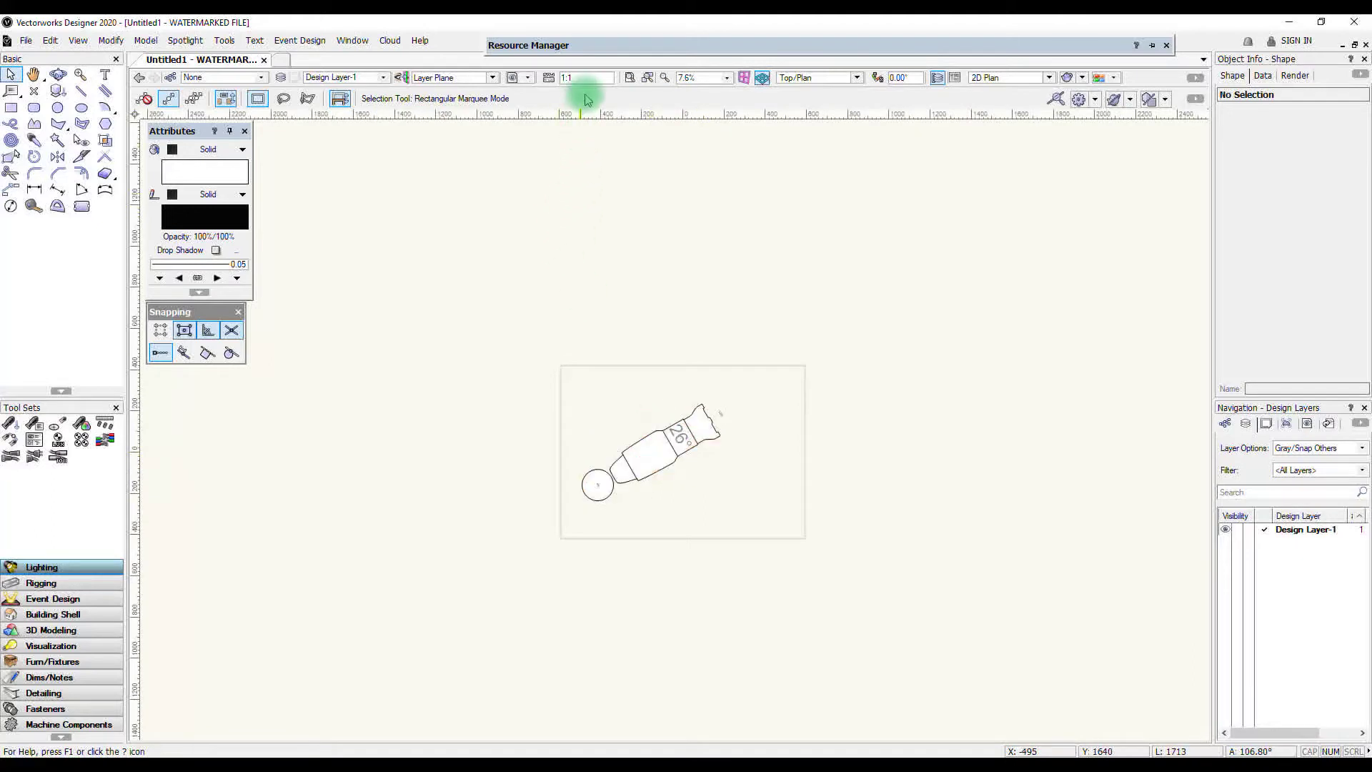
{"action": "left_click", "coordinate": [550, 78]}
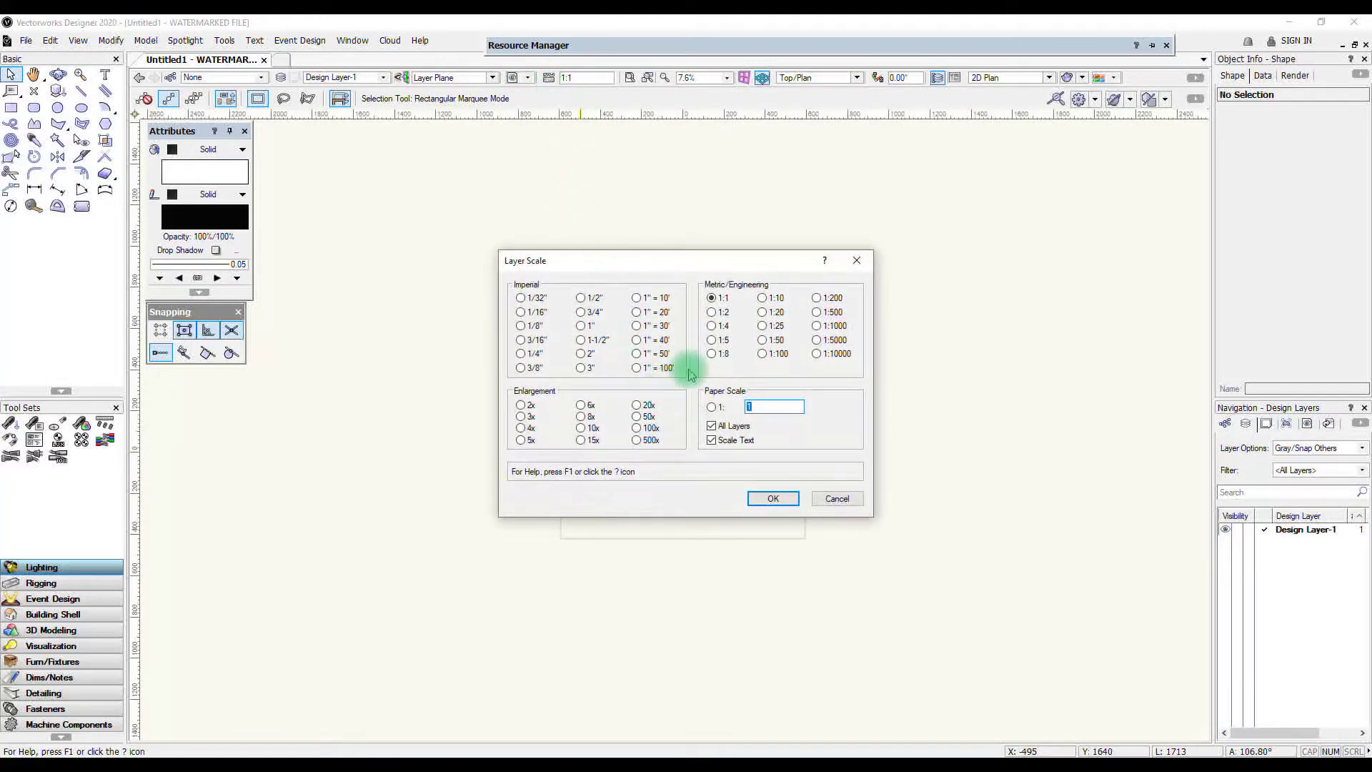
Set Design Layer-1's layer scale to 1:25.
{"action": "left_click", "coordinate": [775, 499]}
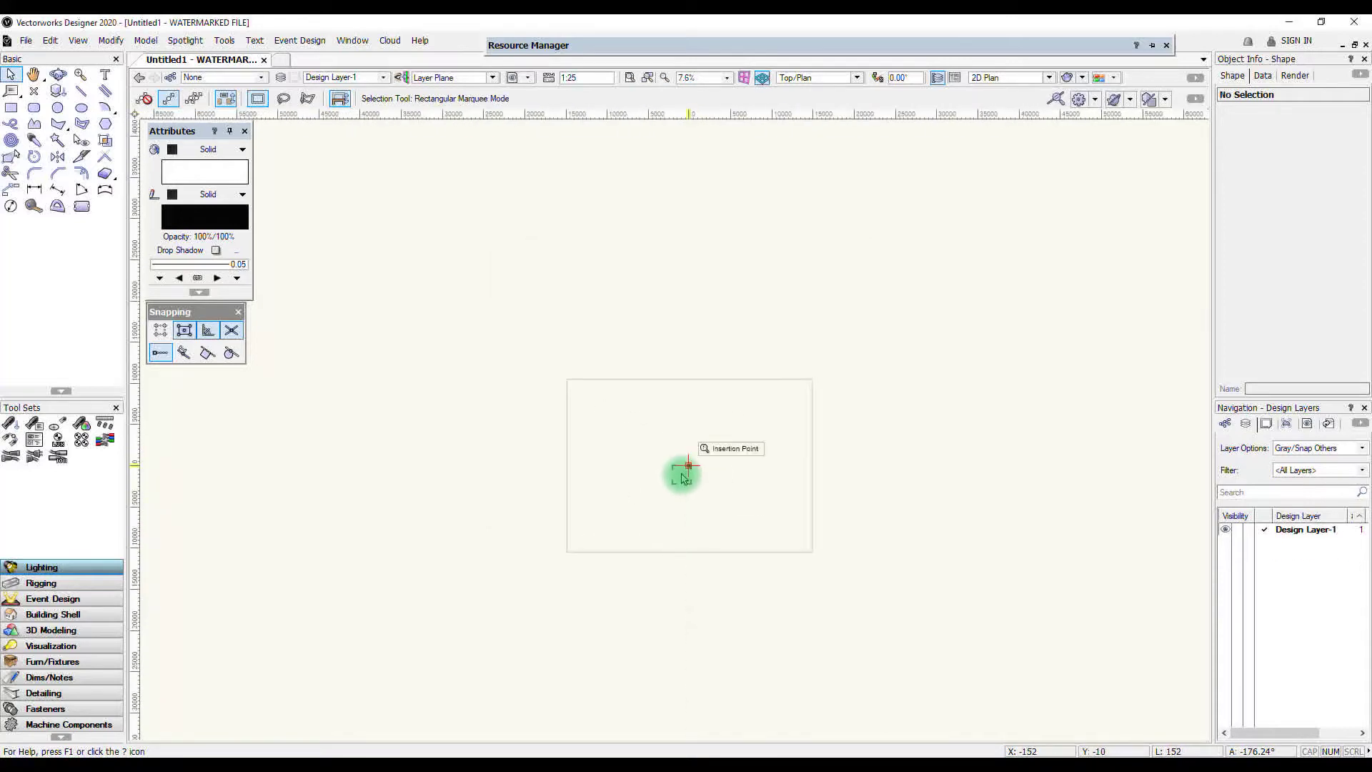
{"action": "scroll", "coordinate": [678, 470], "scroll_direction": "up", "scroll_amount": 10}
{"action": "scroll", "coordinate": [668, 463], "scroll_direction": "up", "scroll_amount": 3}
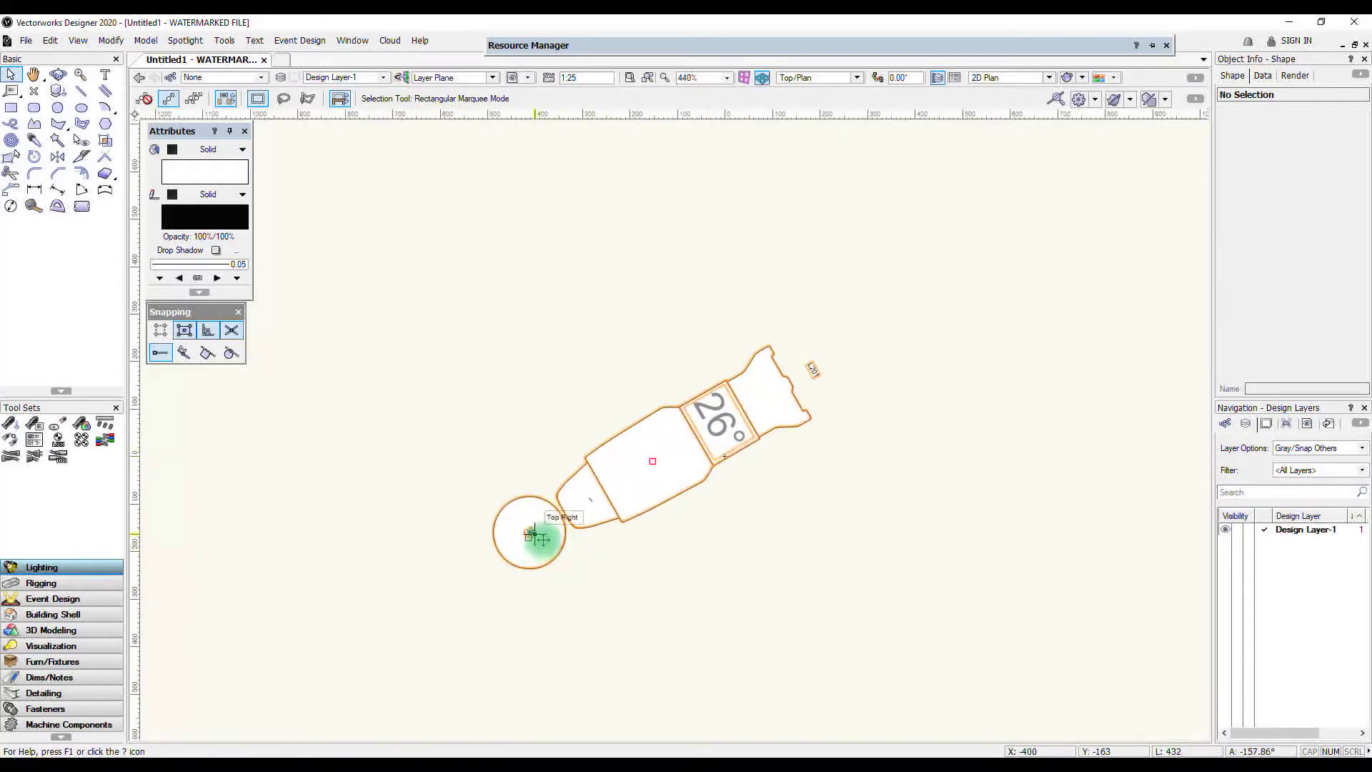
Delete the labelled Source 4 fixture, leaving Design Layer-1 empty.
{"action": "scroll", "coordinate": [620, 495], "scroll_direction": "down", "scroll_amount": 10}
{"action": "left_click", "coordinate": [622, 494]}
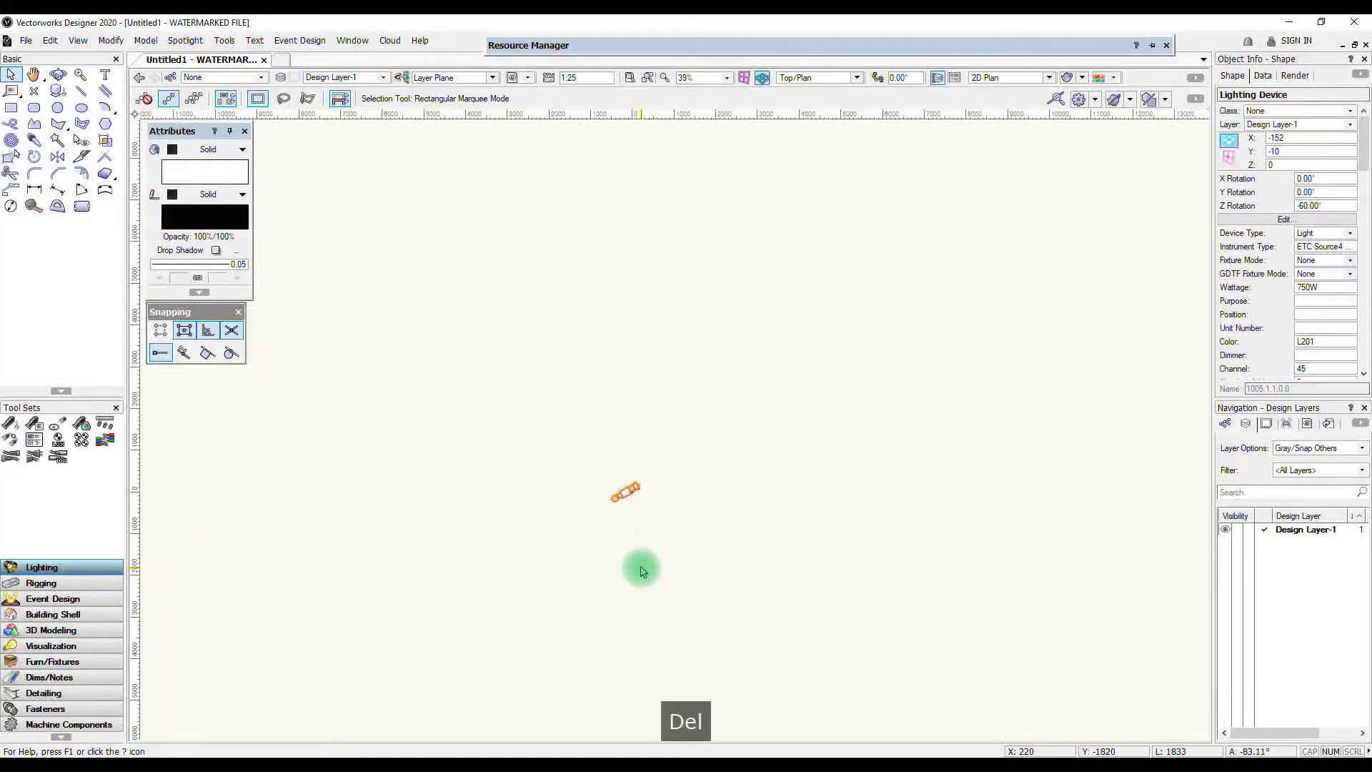
{"action": "key", "text": "Delete"}
{"action": "scroll", "coordinate": [640, 535], "scroll_direction": "down", "scroll_amount": 3}
{"action": "scroll", "coordinate": [641, 533], "scroll_direction": "up", "scroll_amount": 1}
{"action": "middle_click_drag", "start_coordinate": [640, 533], "coordinate": [714, 347]}
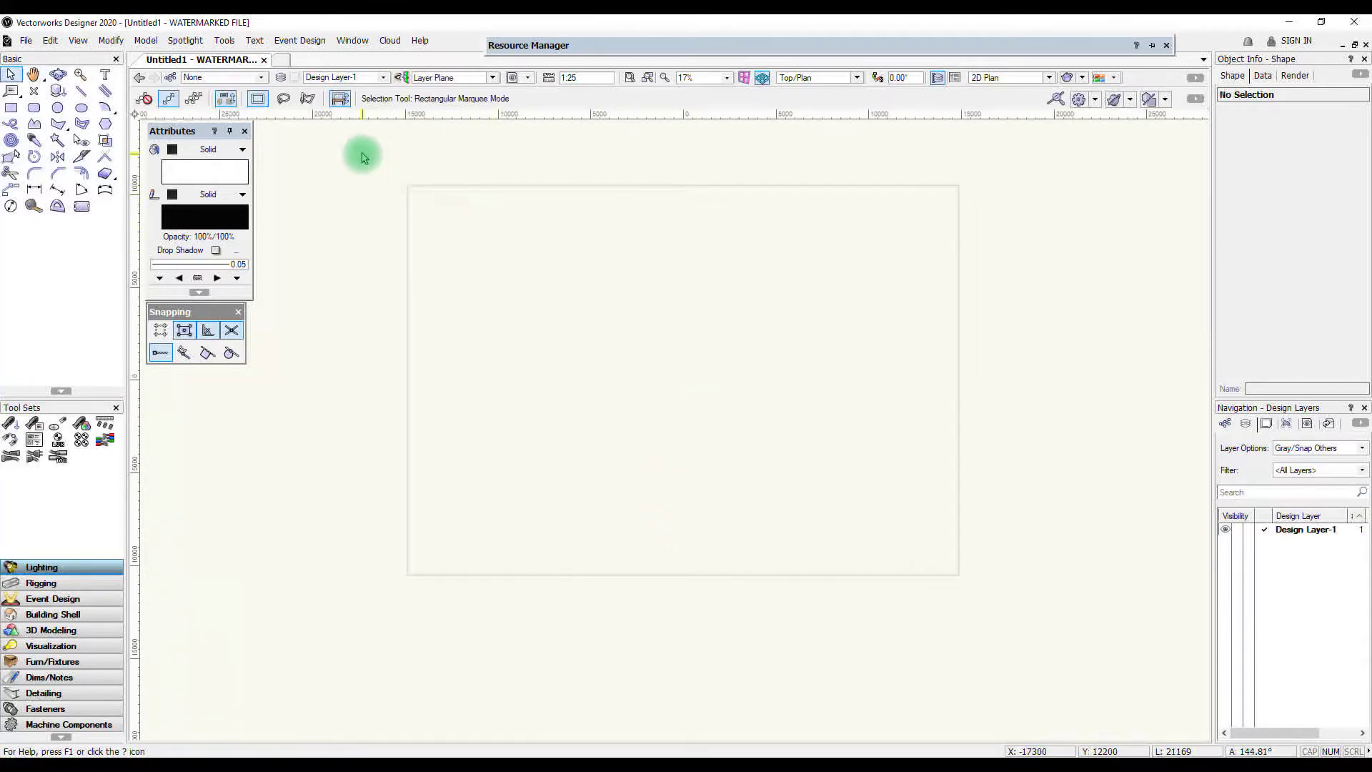
{"action": "left_click", "coordinate": [185, 41]}
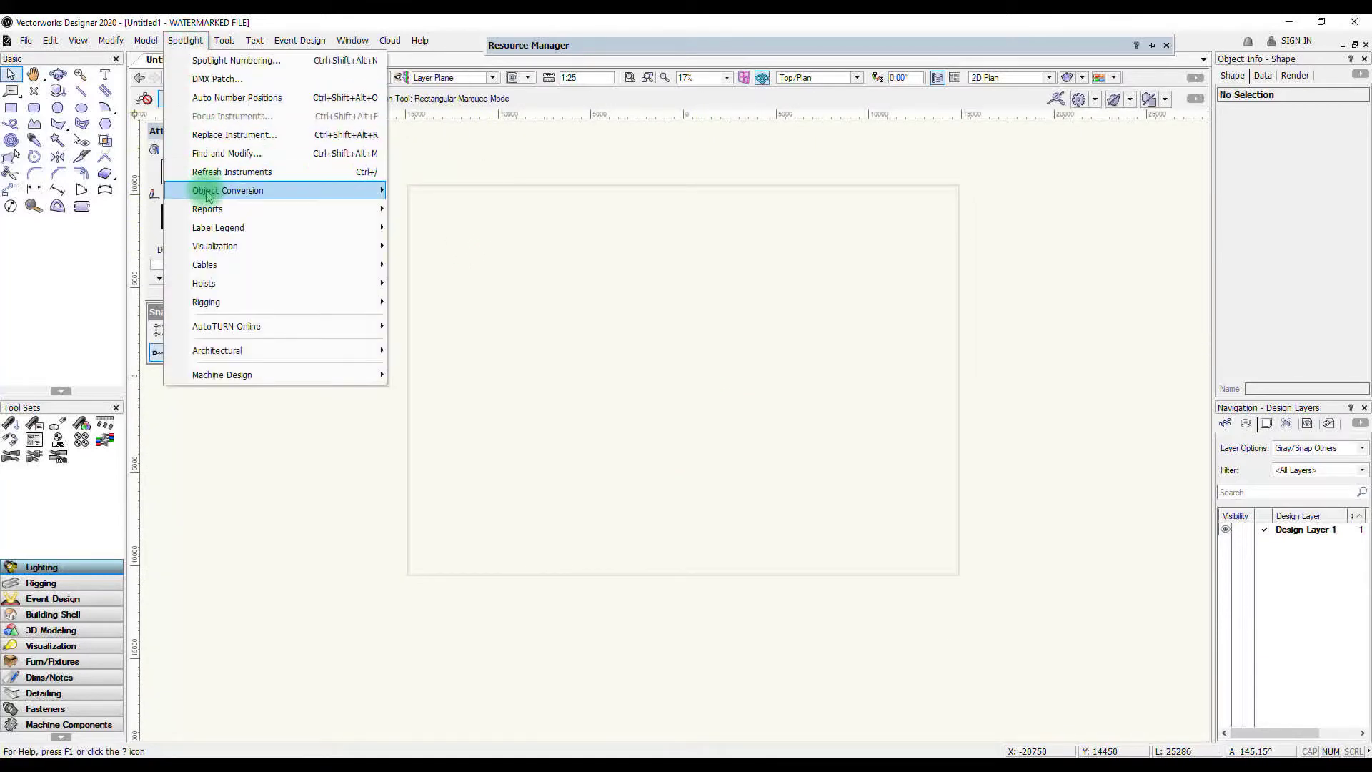
Remove the Generic legend in the Label Legend Manager and start adding a new legend.
{"action": "mouse_move", "coordinate": [207, 228]}
{"action": "left_click", "coordinate": [448, 247]}
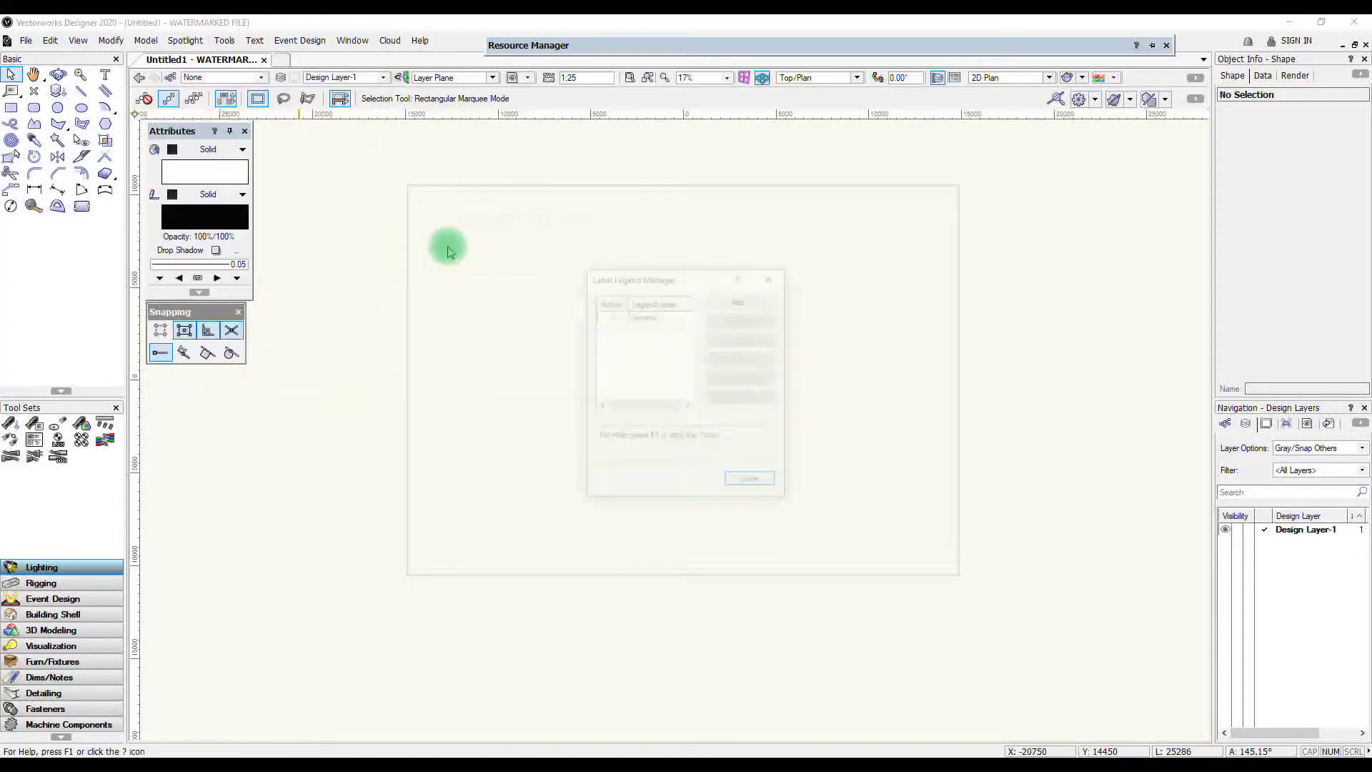
{"action": "left_click", "coordinate": [742, 319]}
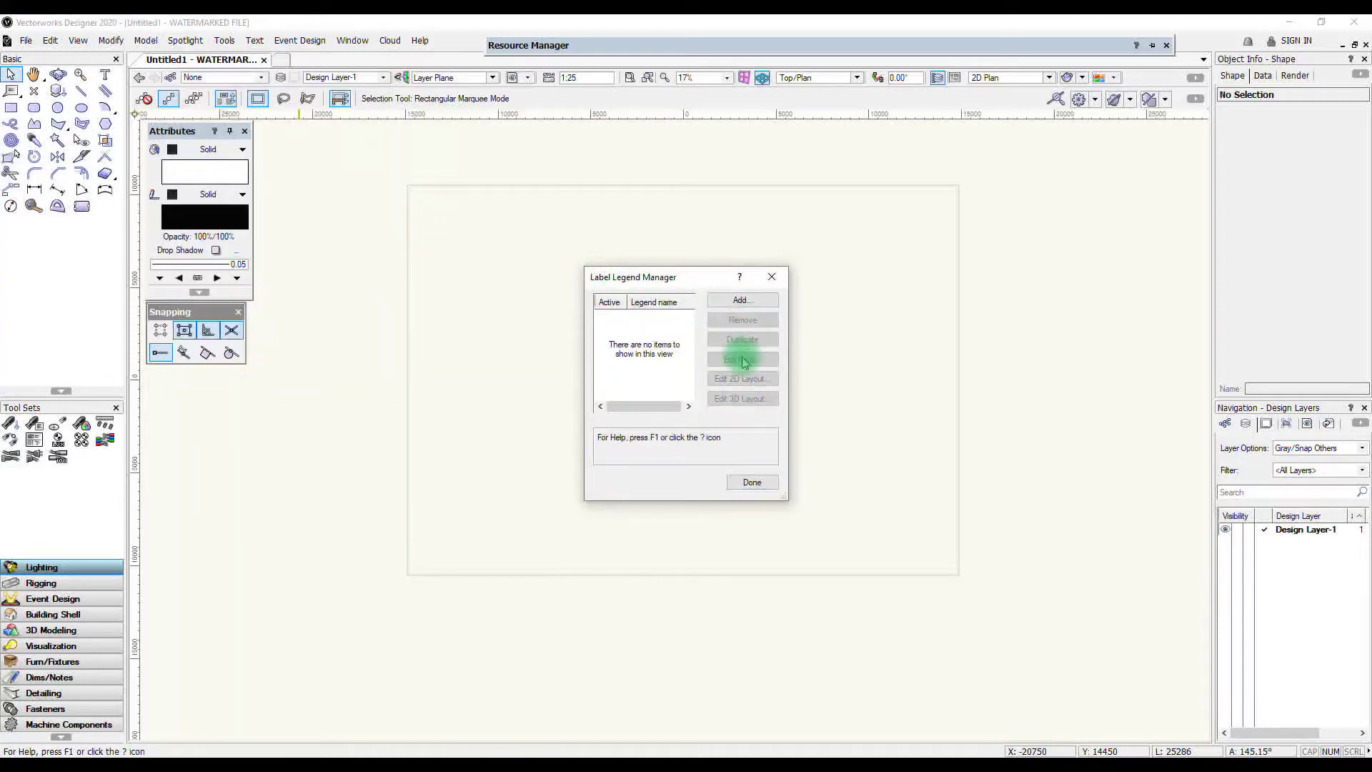
{"action": "left_click", "coordinate": [754, 486]}
{"action": "left_click", "coordinate": [582, 102]}
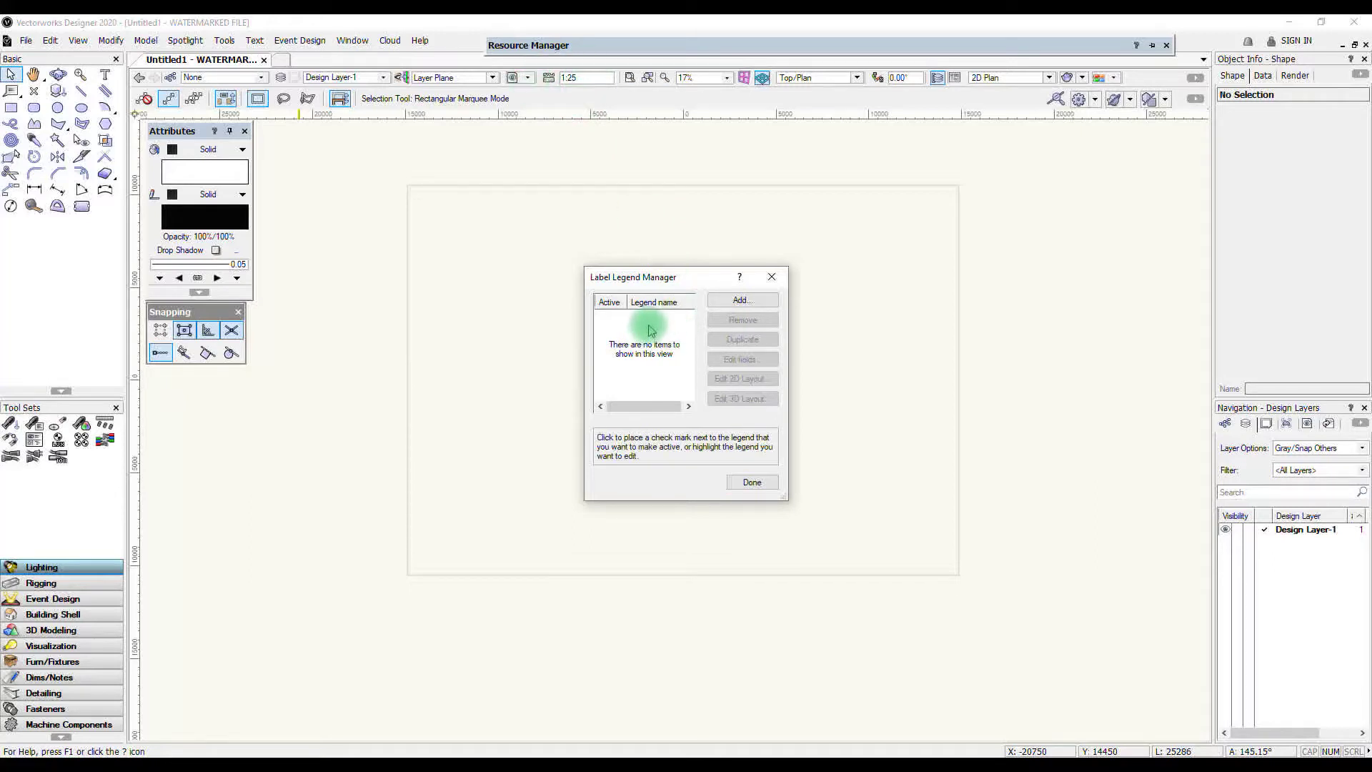
{"action": "left_click", "coordinate": [736, 300]}
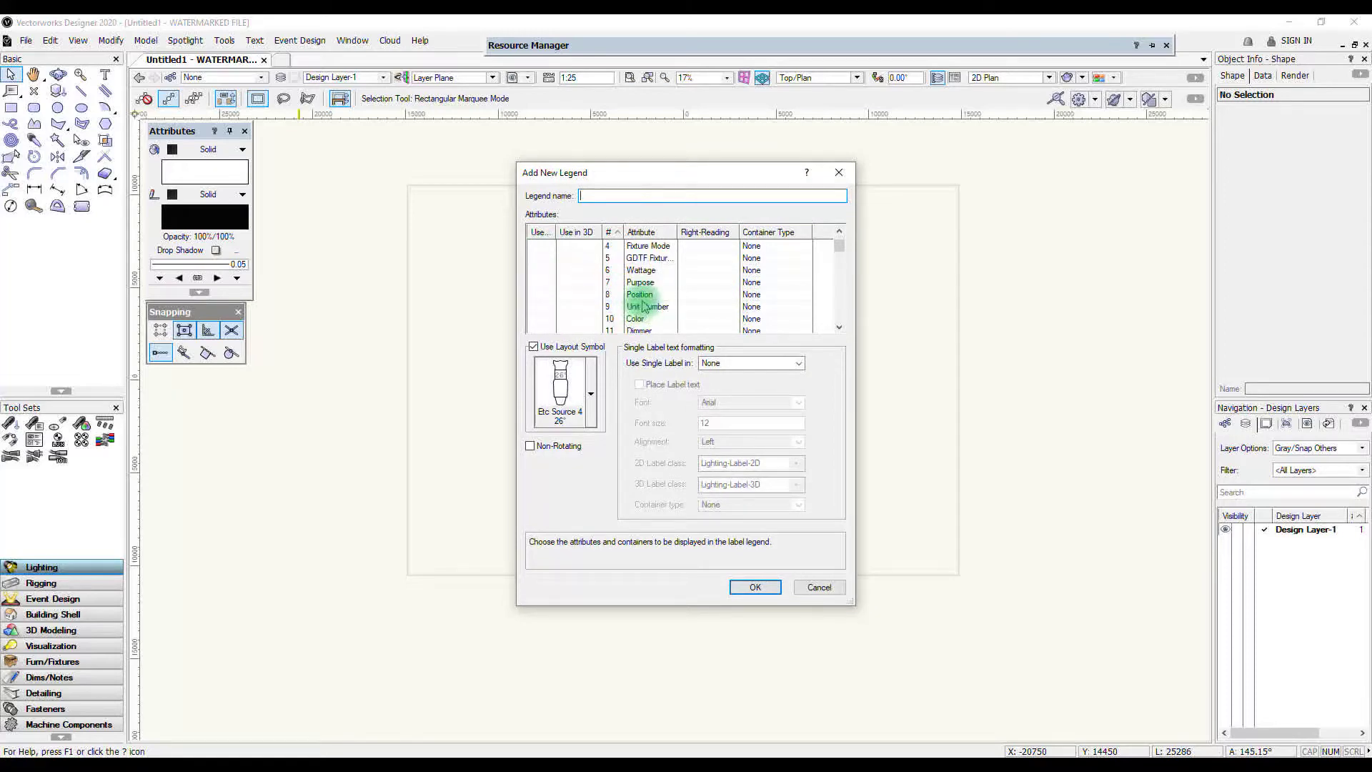
Recreate the Generic legend showing Color and Channel, and mark it active.
{"action": "left_click", "coordinate": [544, 318]}
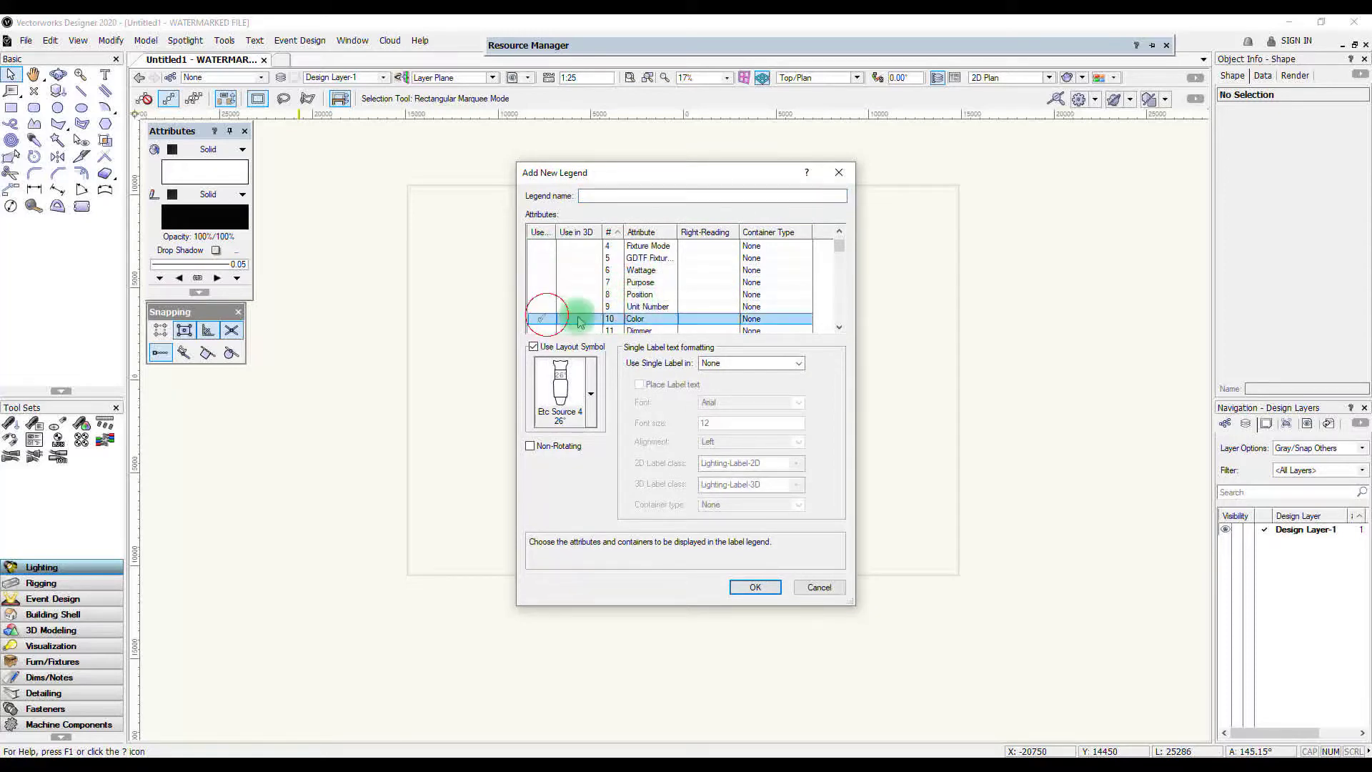
{"action": "scroll", "coordinate": [647, 309], "scroll_direction": "down", "scroll_amount": 1}
{"action": "left_click", "coordinate": [543, 306]}
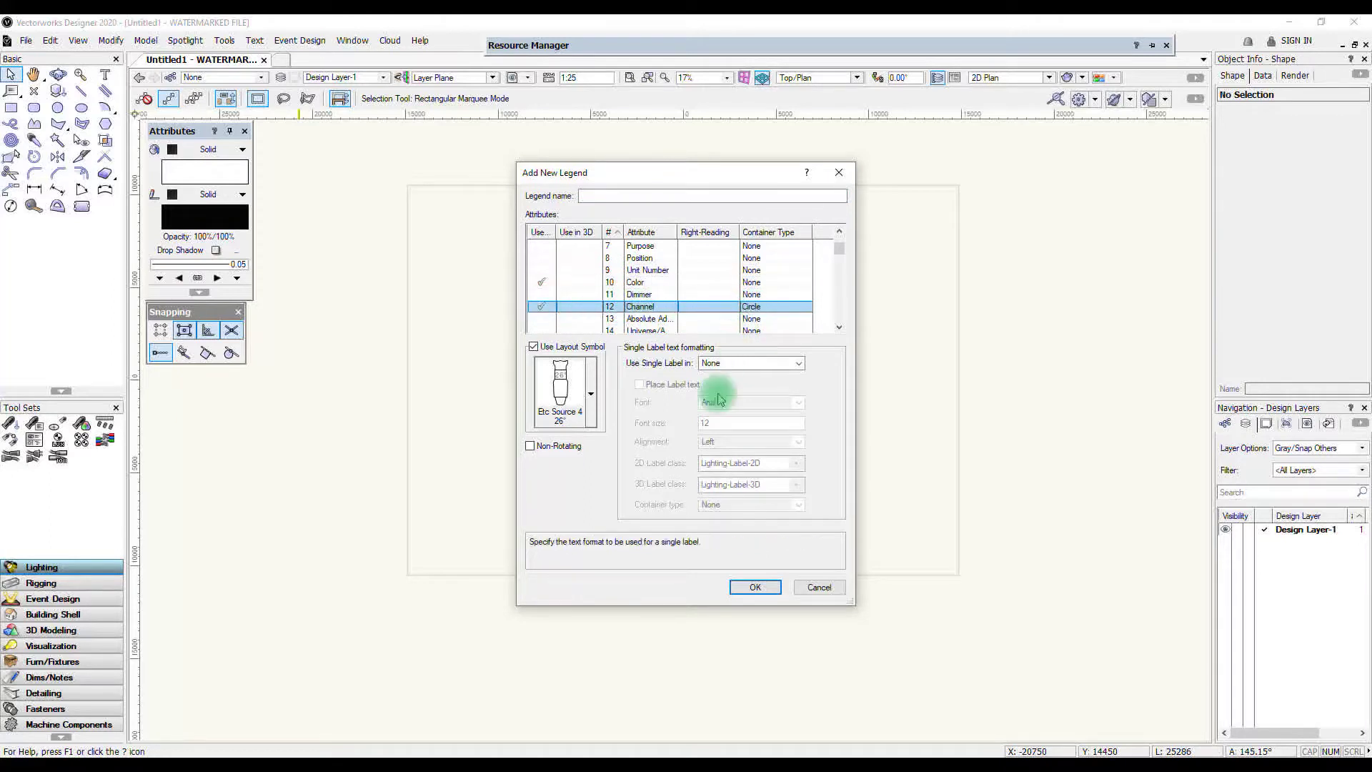
{"action": "left_click", "coordinate": [639, 191]}
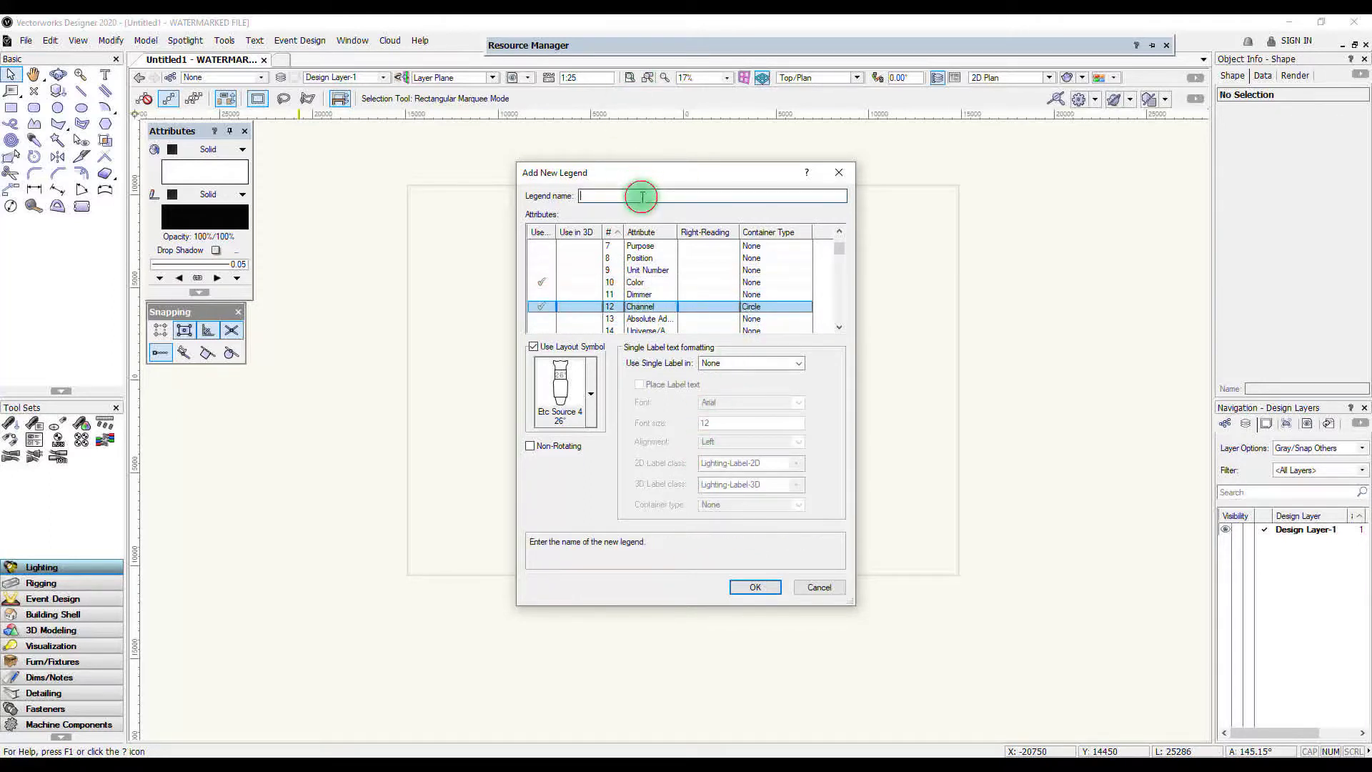
{"action": "type", "text": "Generic"}
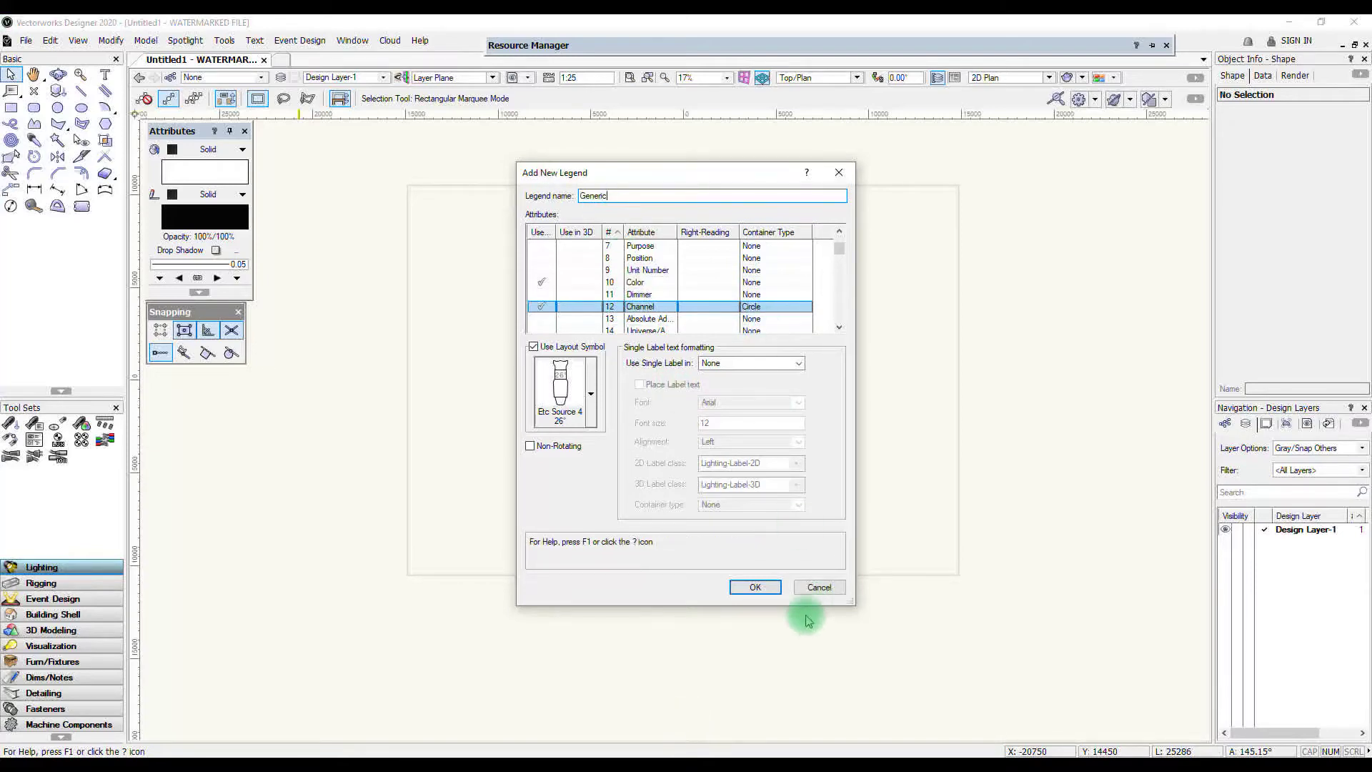
{"action": "left_click", "coordinate": [777, 586]}
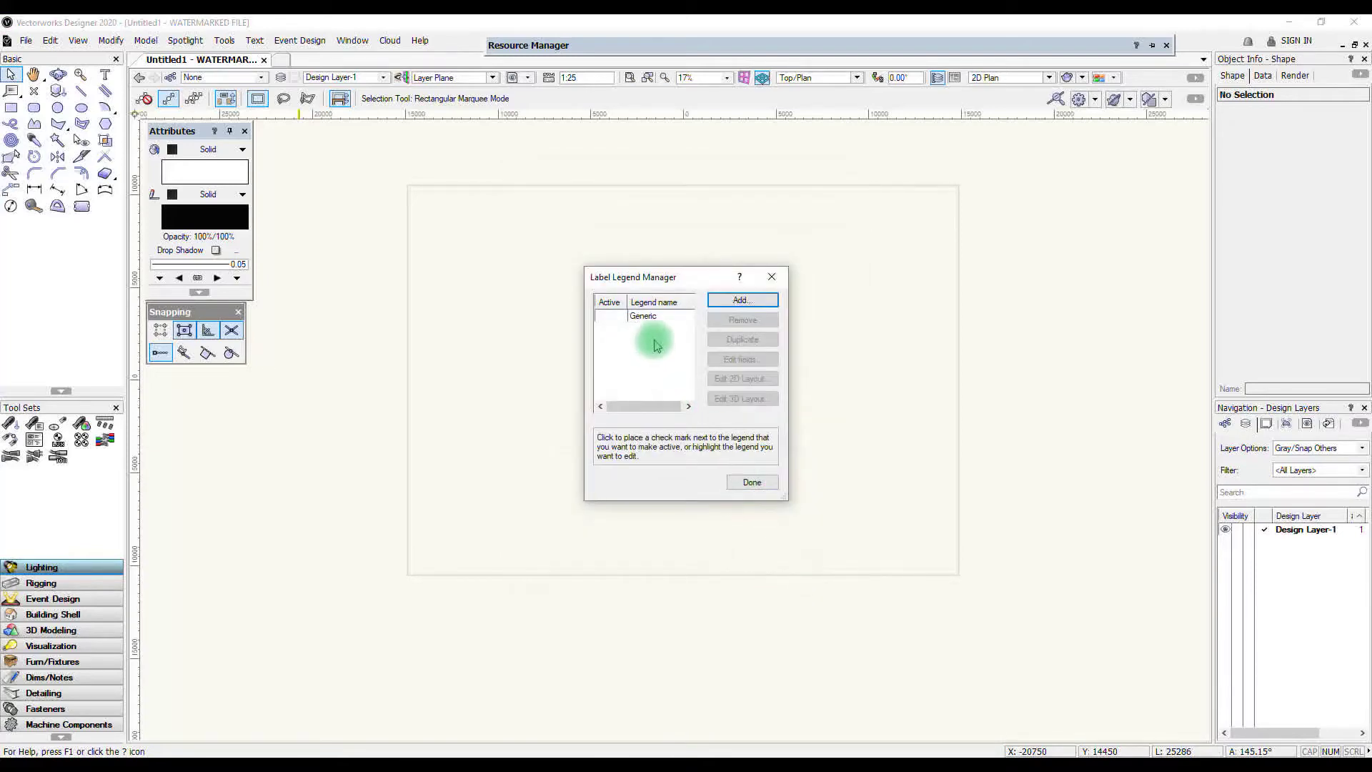
{"action": "left_click", "coordinate": [605, 316]}
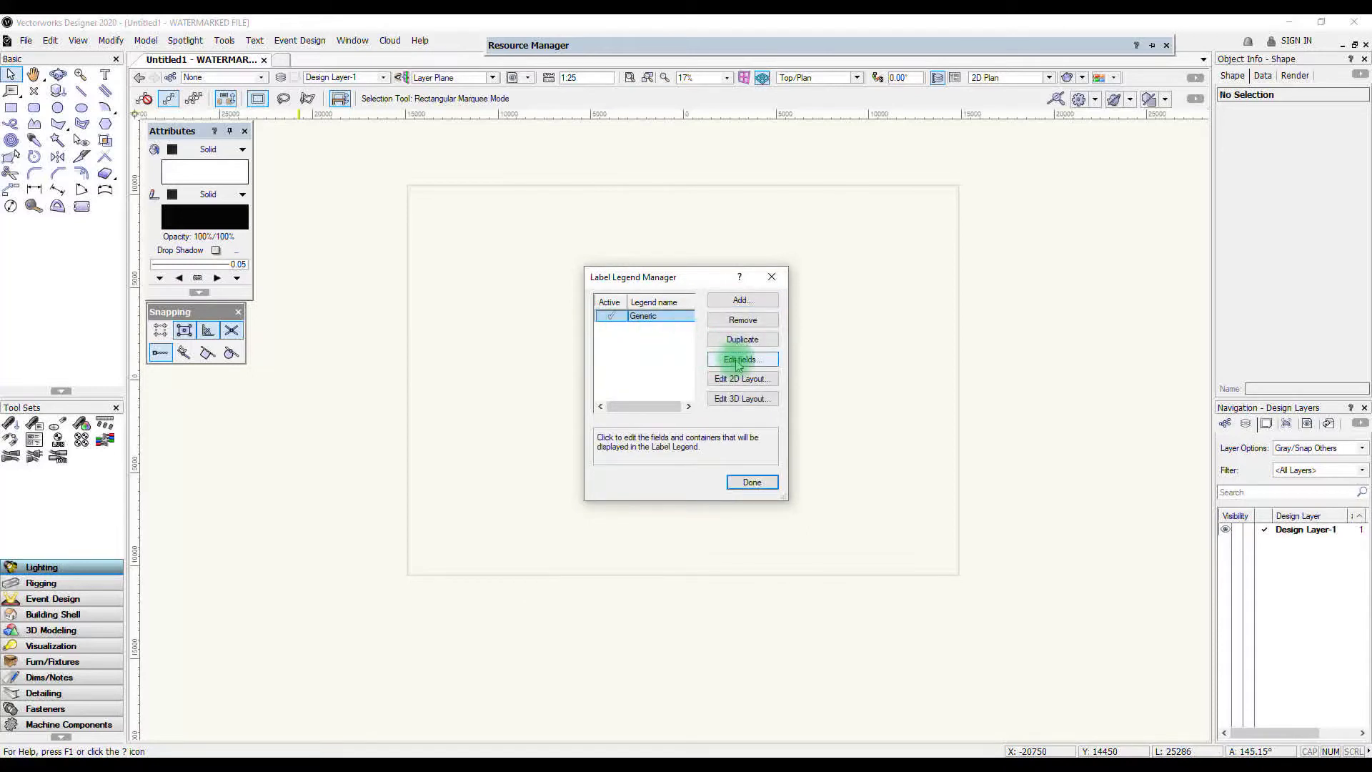
In the Generic legend's 2D layout, move the Color label to the instrument's top, keep Channel below, and exit.
{"action": "left_click", "coordinate": [741, 378]}
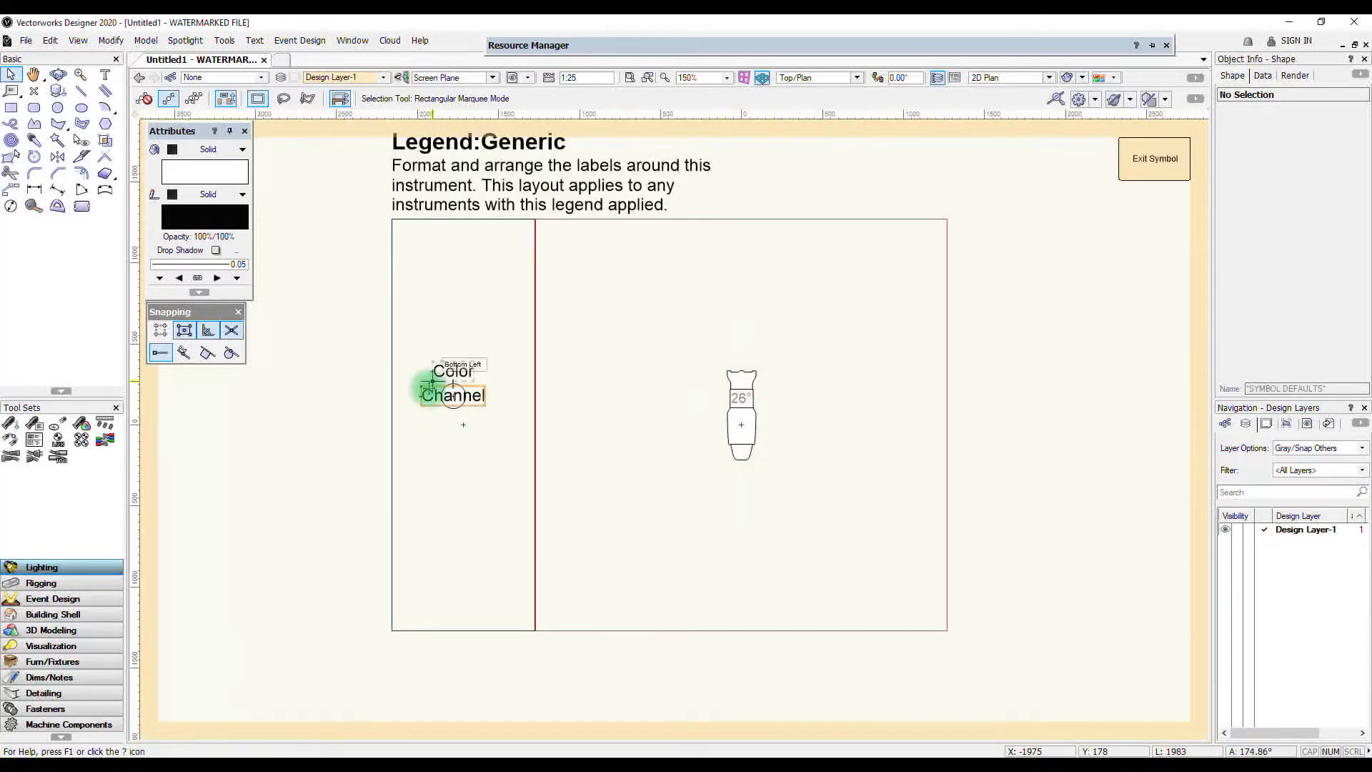
{"action": "left_click_drag", "start_coordinate": [400, 359], "coordinate": [741, 472]}
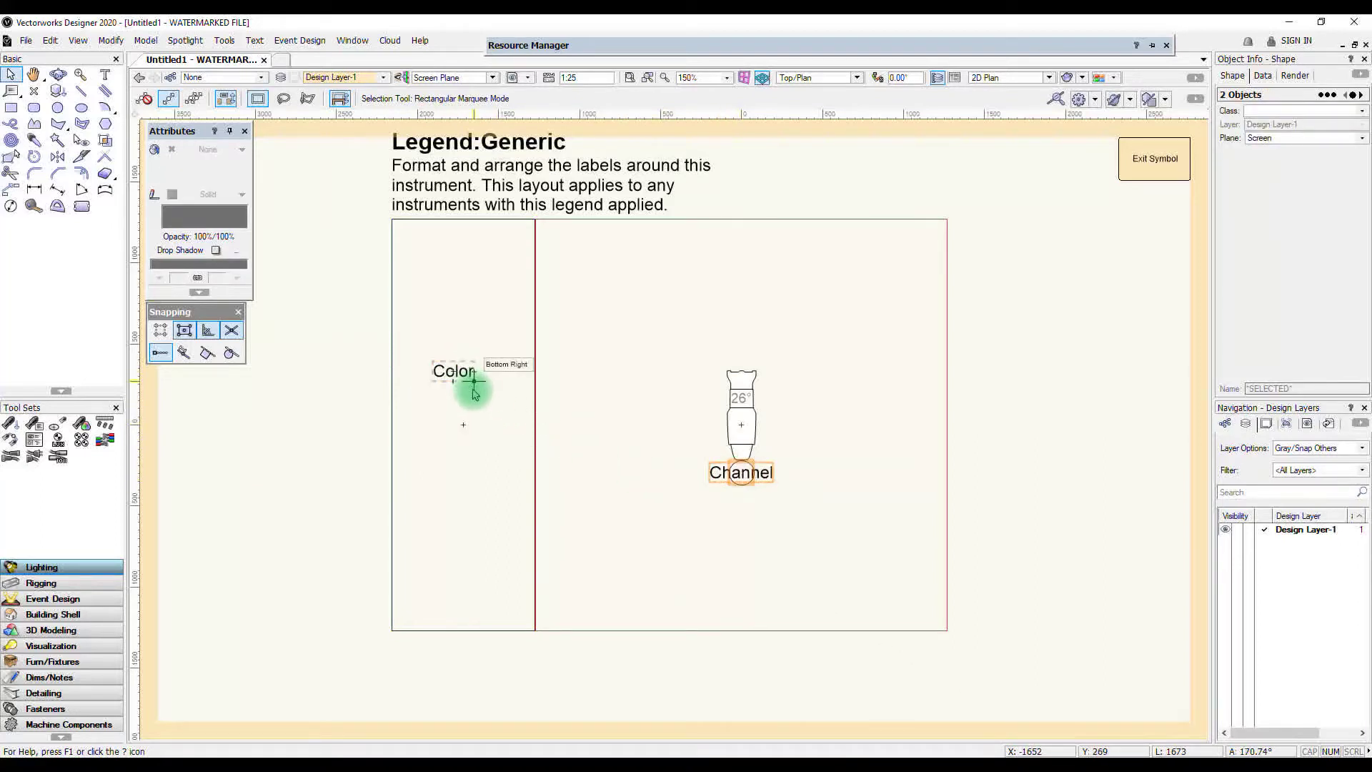
{"action": "left_click_drag", "start_coordinate": [419, 339], "coordinate": [510, 409]}
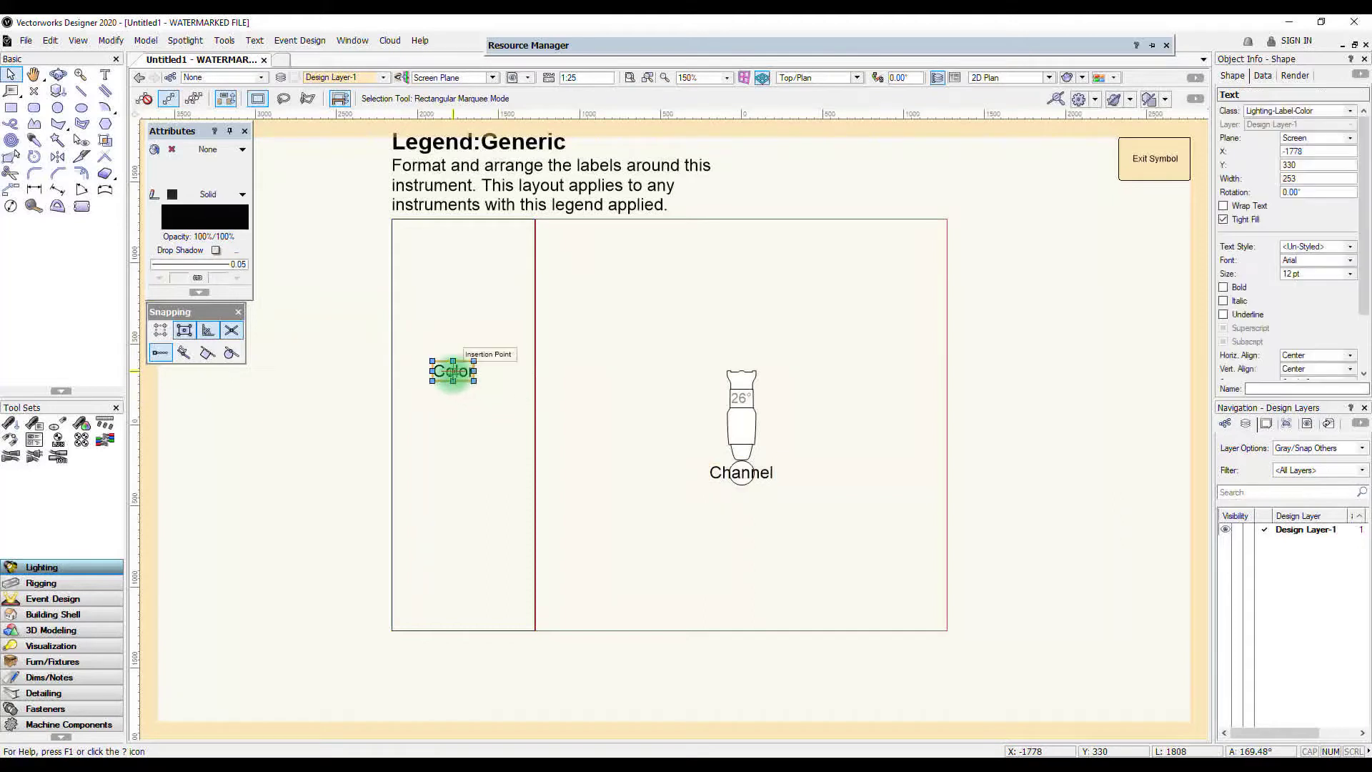
{"action": "left_click_drag", "start_coordinate": [453, 371], "coordinate": [742, 357]}
{"action": "left_click", "coordinate": [1141, 160]}
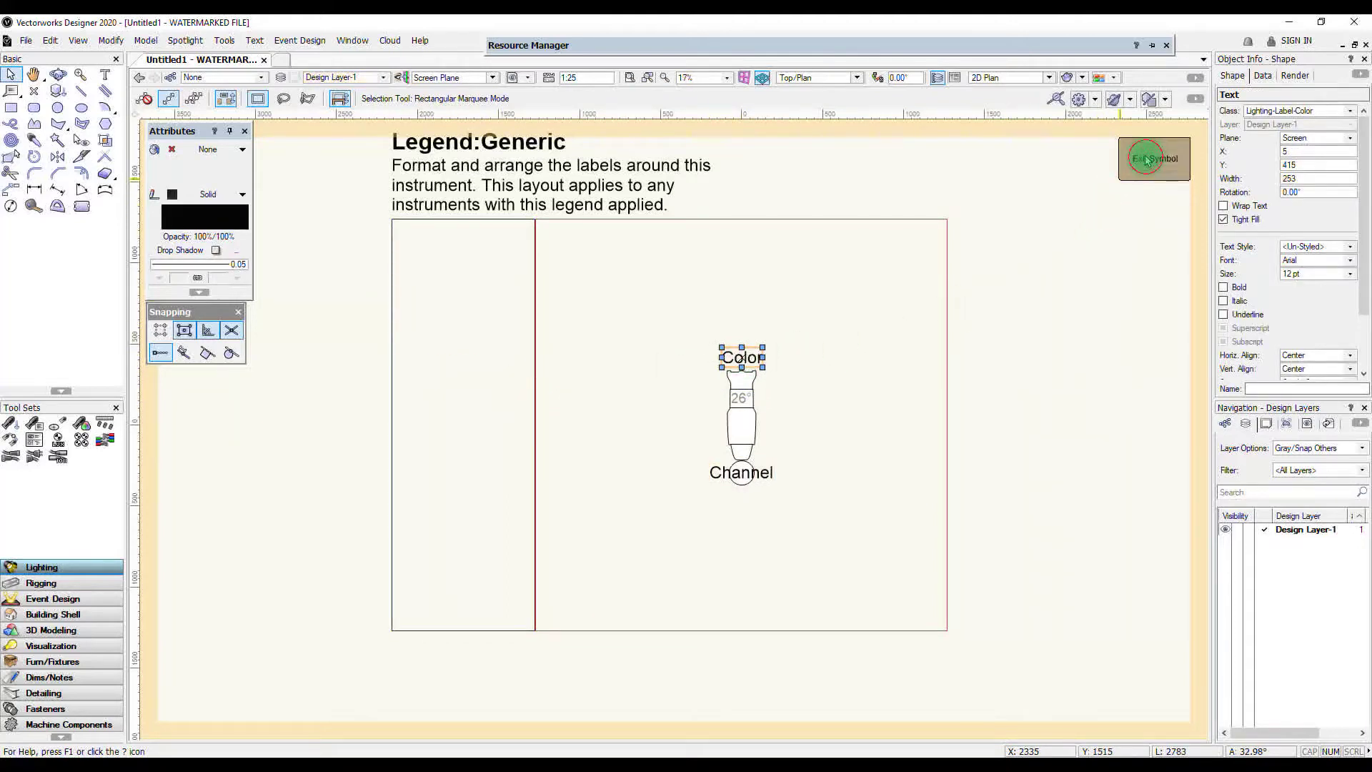
Place an Etc Source 4 26° instrument from the Resource Manager on Design Layer-1, rotated -45°.
{"action": "mouse_move", "coordinate": [561, 45]}
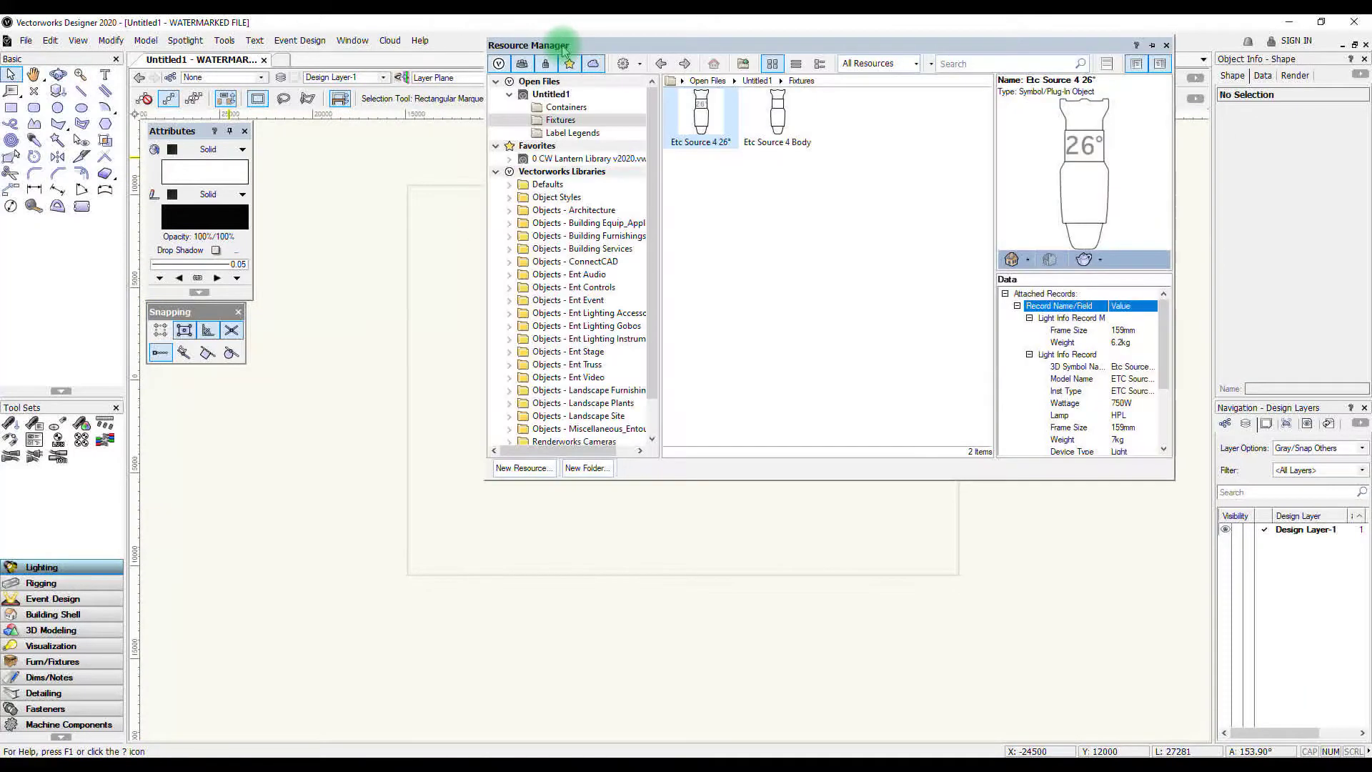
{"action": "double_click", "coordinate": [704, 118]}
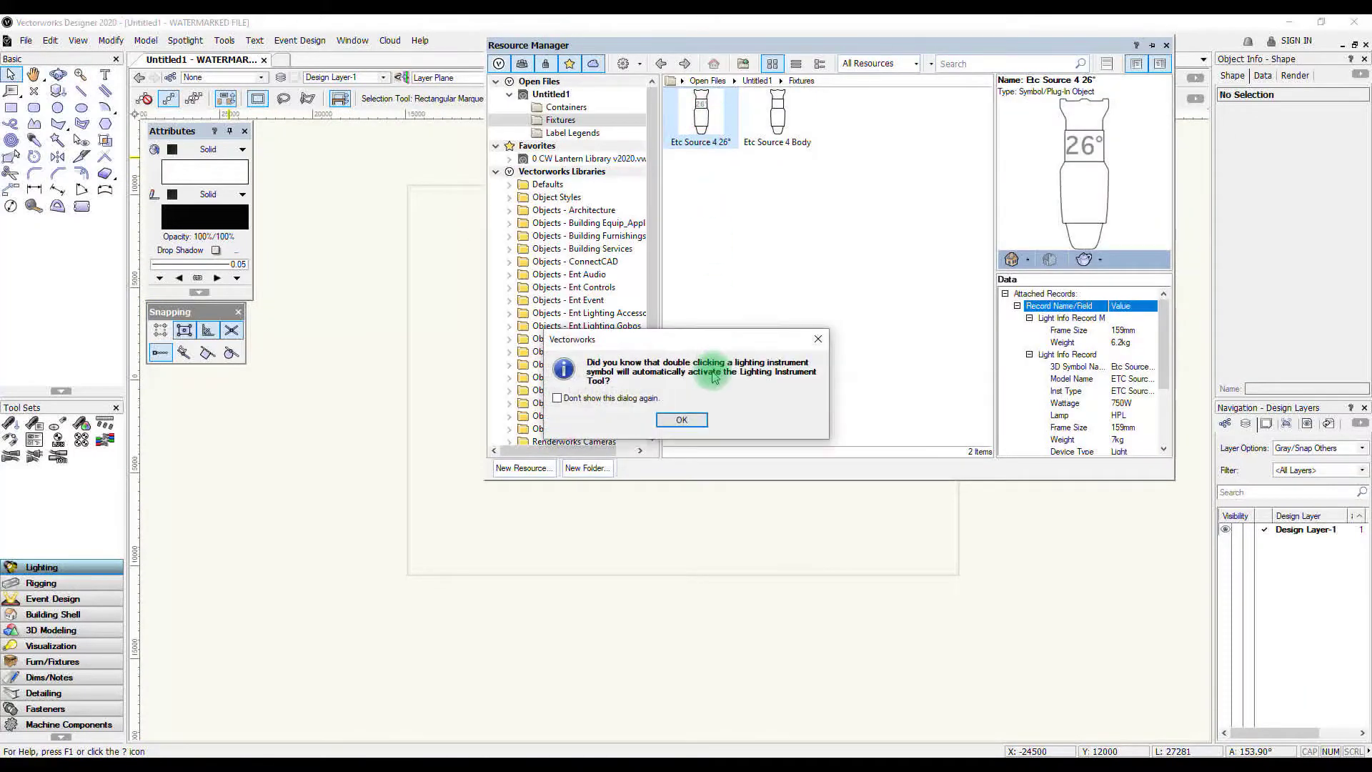
{"action": "left_click", "coordinate": [682, 420]}
{"action": "scroll", "coordinate": [628, 375], "scroll_direction": "down", "scroll_amount": 2}
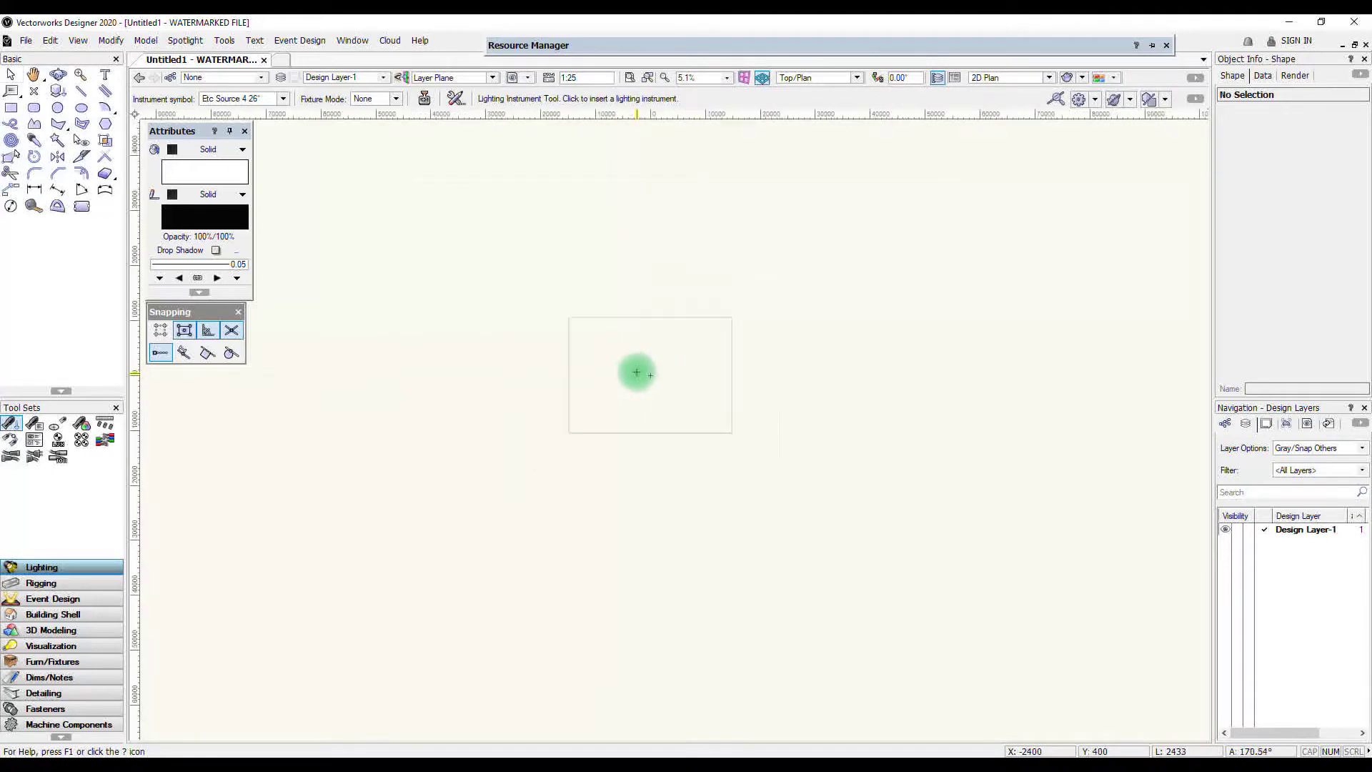
{"action": "scroll", "coordinate": [632, 371], "scroll_direction": "up", "scroll_amount": 5}
{"action": "left_click", "coordinate": [637, 368]}
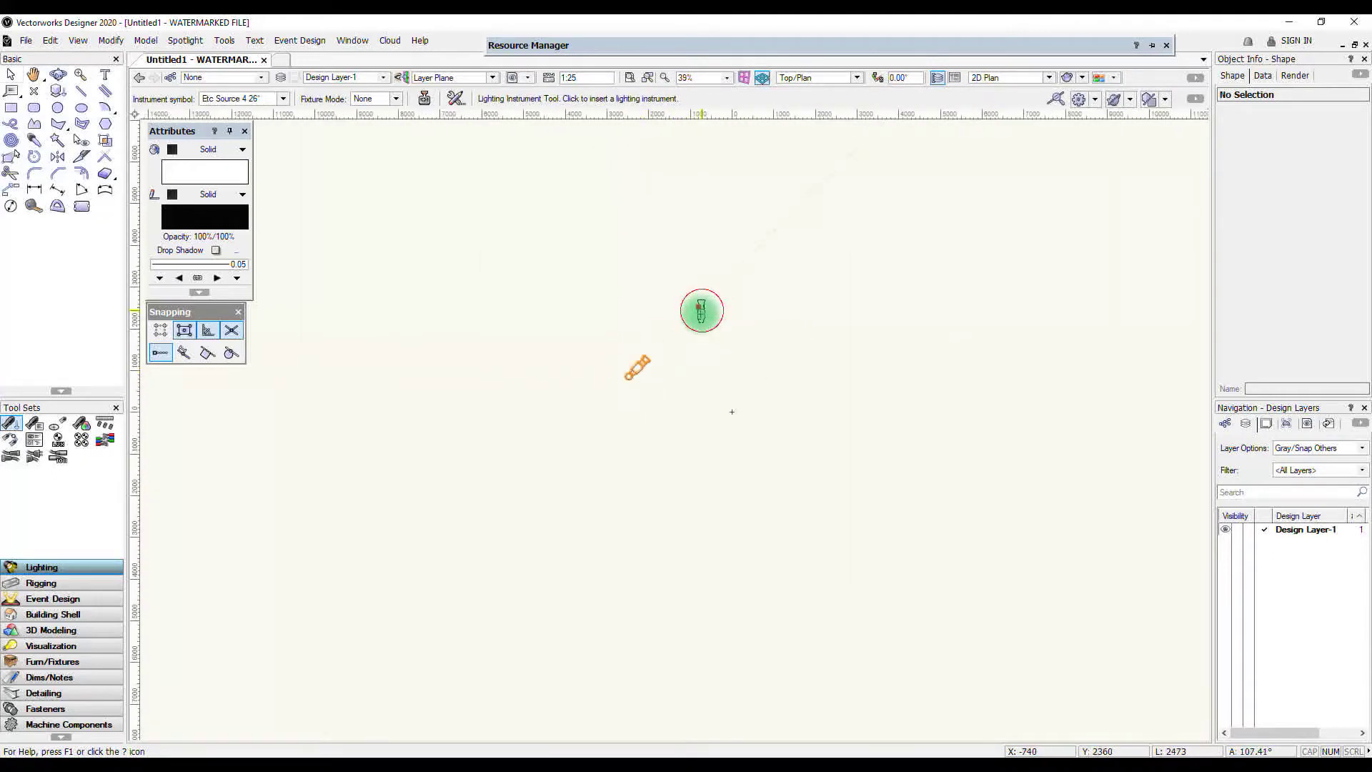
{"action": "left_click", "coordinate": [697, 312]}
{"action": "scroll", "coordinate": [629, 382], "scroll_direction": "up", "scroll_amount": 6}
{"action": "scroll", "coordinate": [643, 361], "scroll_direction": "up", "scroll_amount": 3}
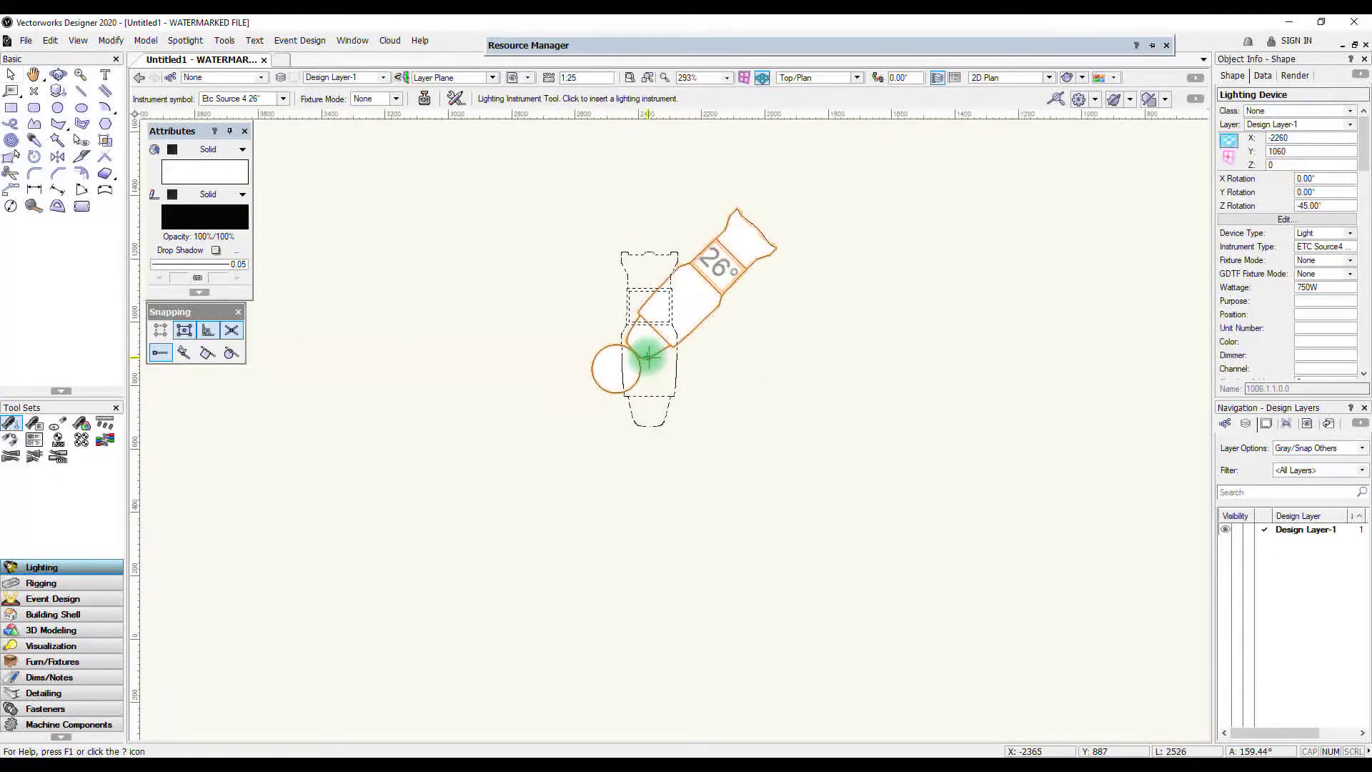
Enter Channel 45 and Color L201 for the instrument in Object Info.
{"action": "key", "text": "x"}
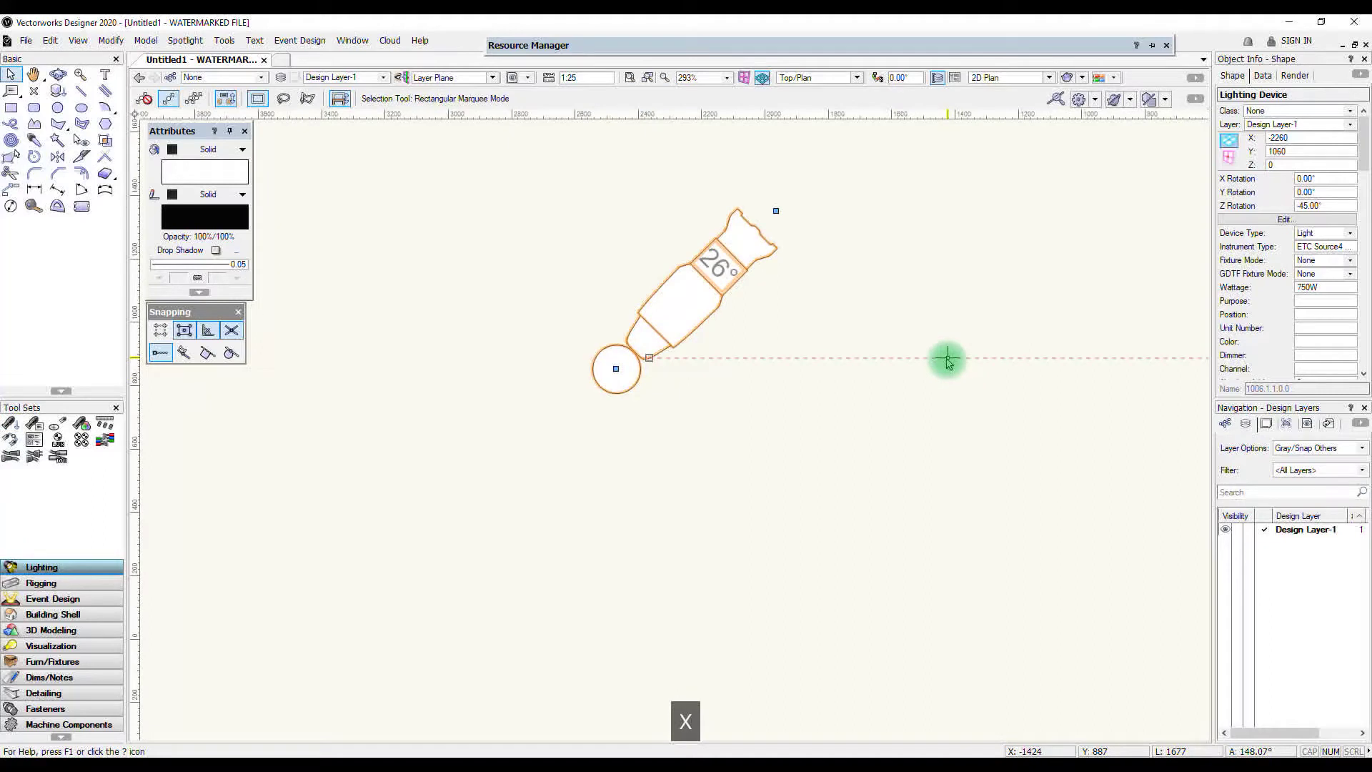
{"action": "left_click", "coordinate": [1302, 368]}
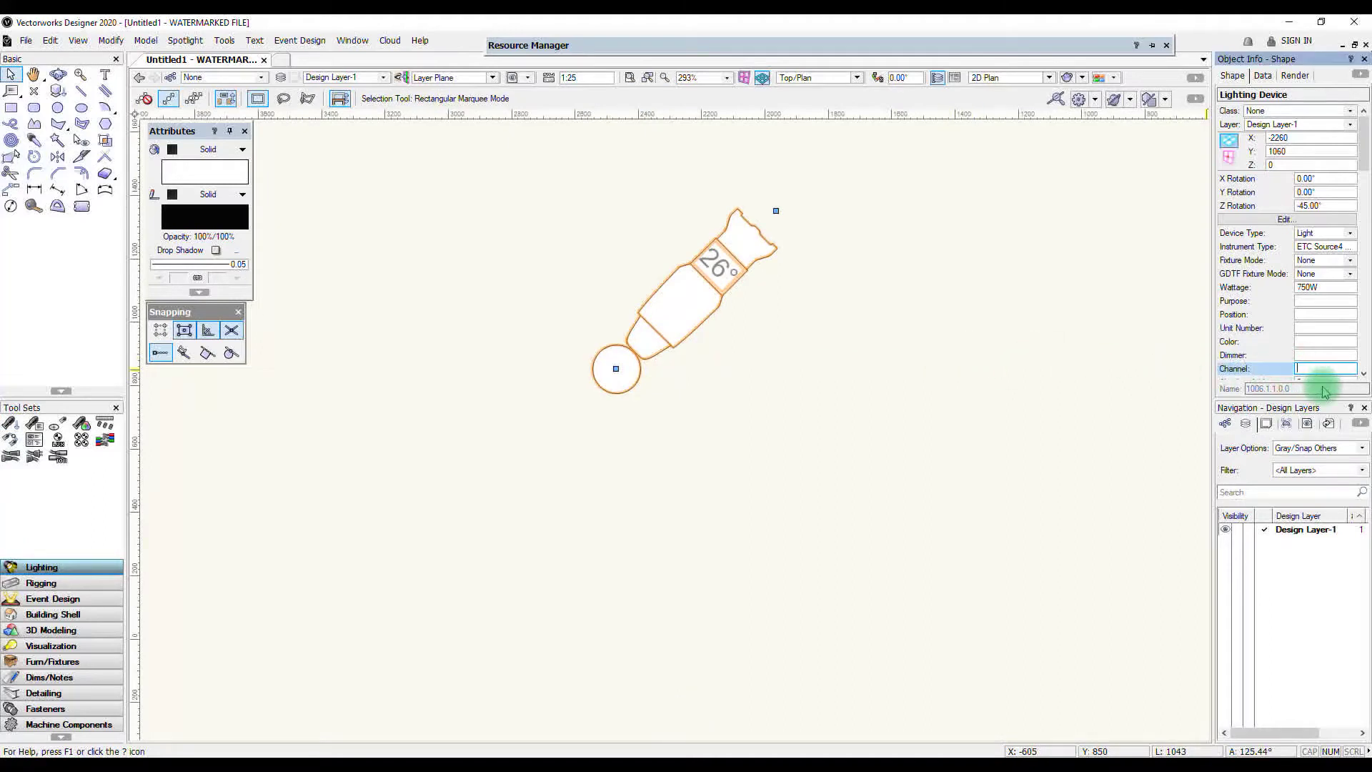
{"action": "type", "text": "45"}
{"action": "key", "text": "Return"}
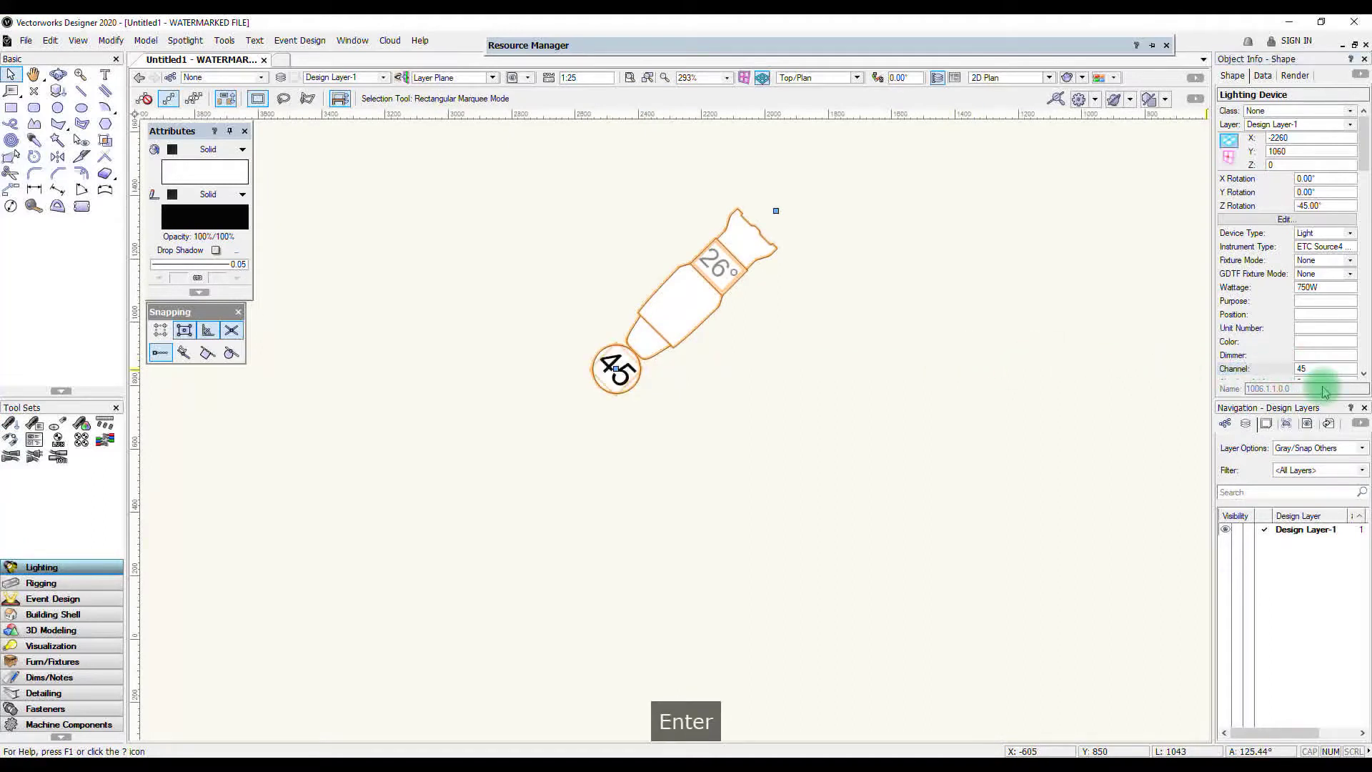
{"action": "left_click", "coordinate": [1325, 344]}
{"action": "type", "text": "L201"}
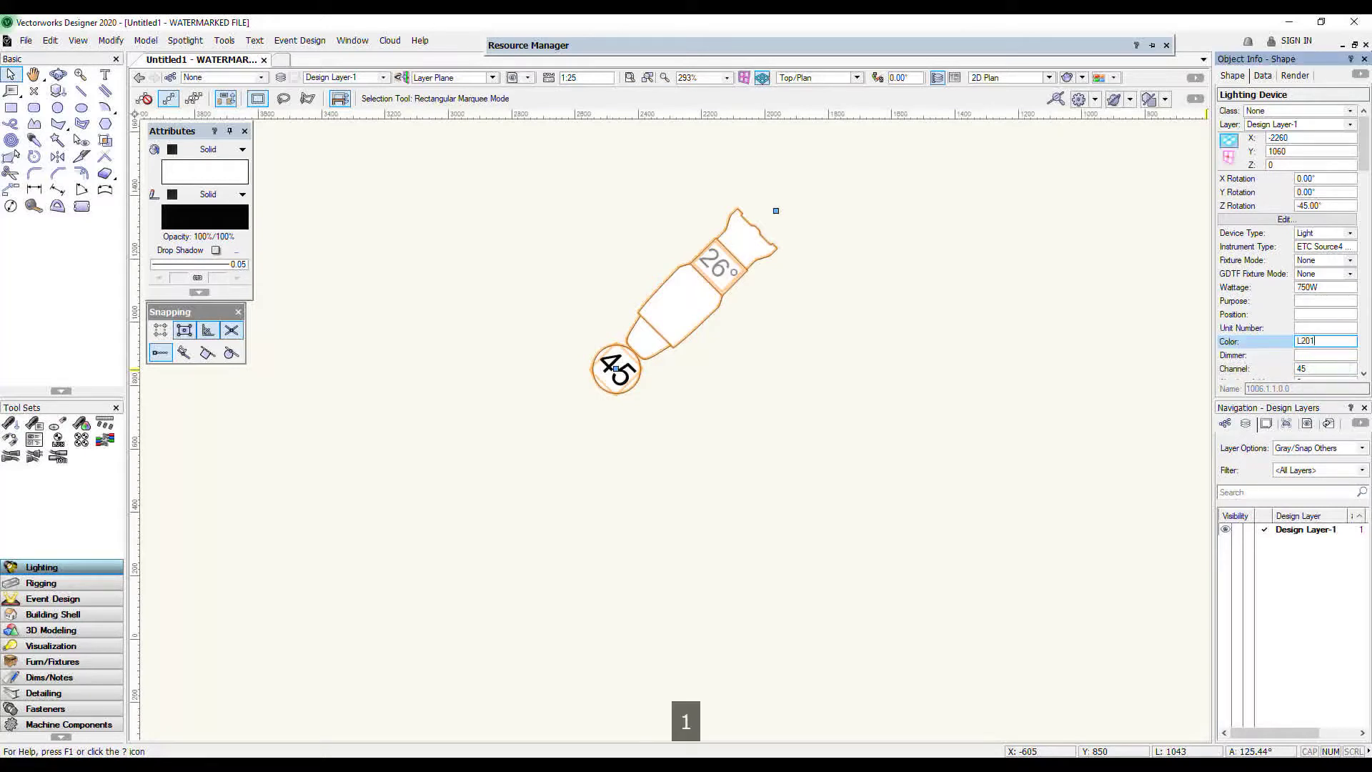
{"action": "key", "text": "Return"}
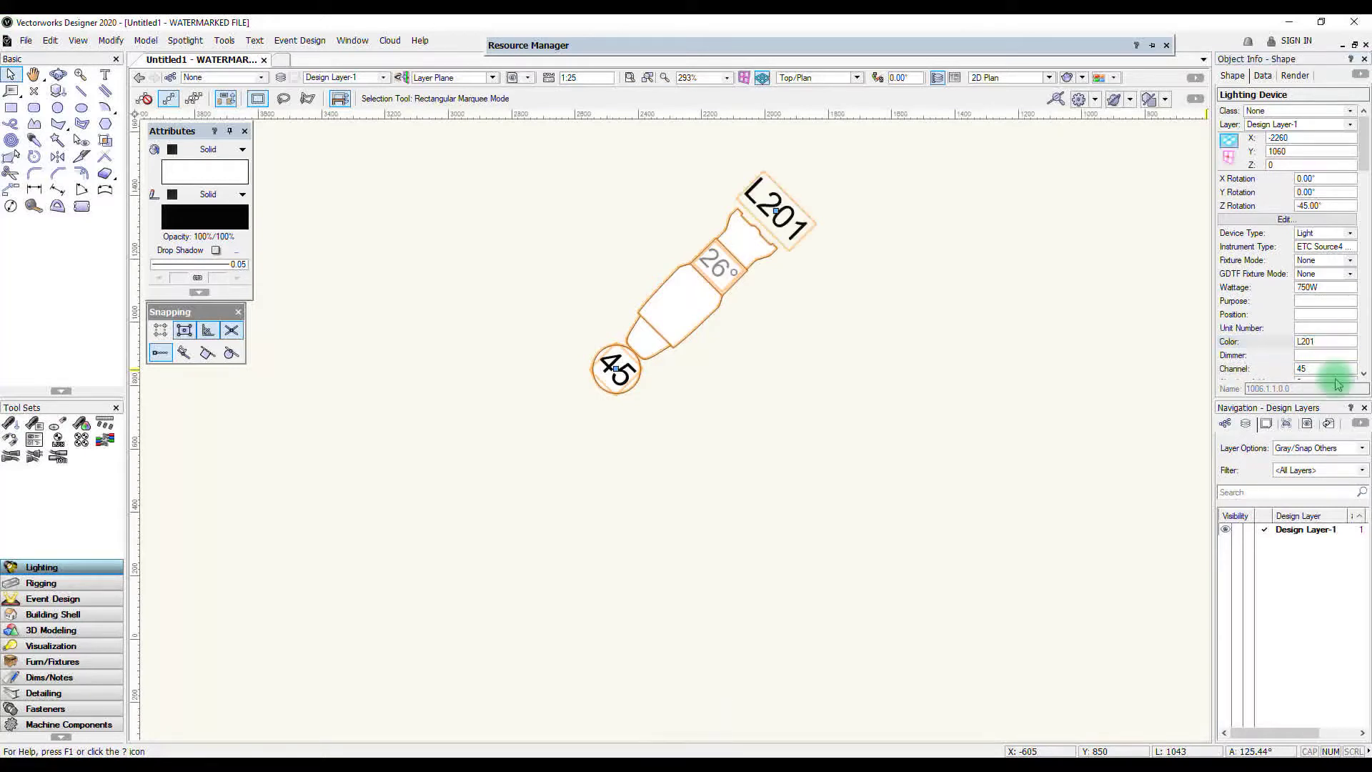
{"action": "left_click", "coordinate": [719, 347]}
{"action": "scroll", "coordinate": [840, 383], "scroll_direction": "down", "scroll_amount": 4}
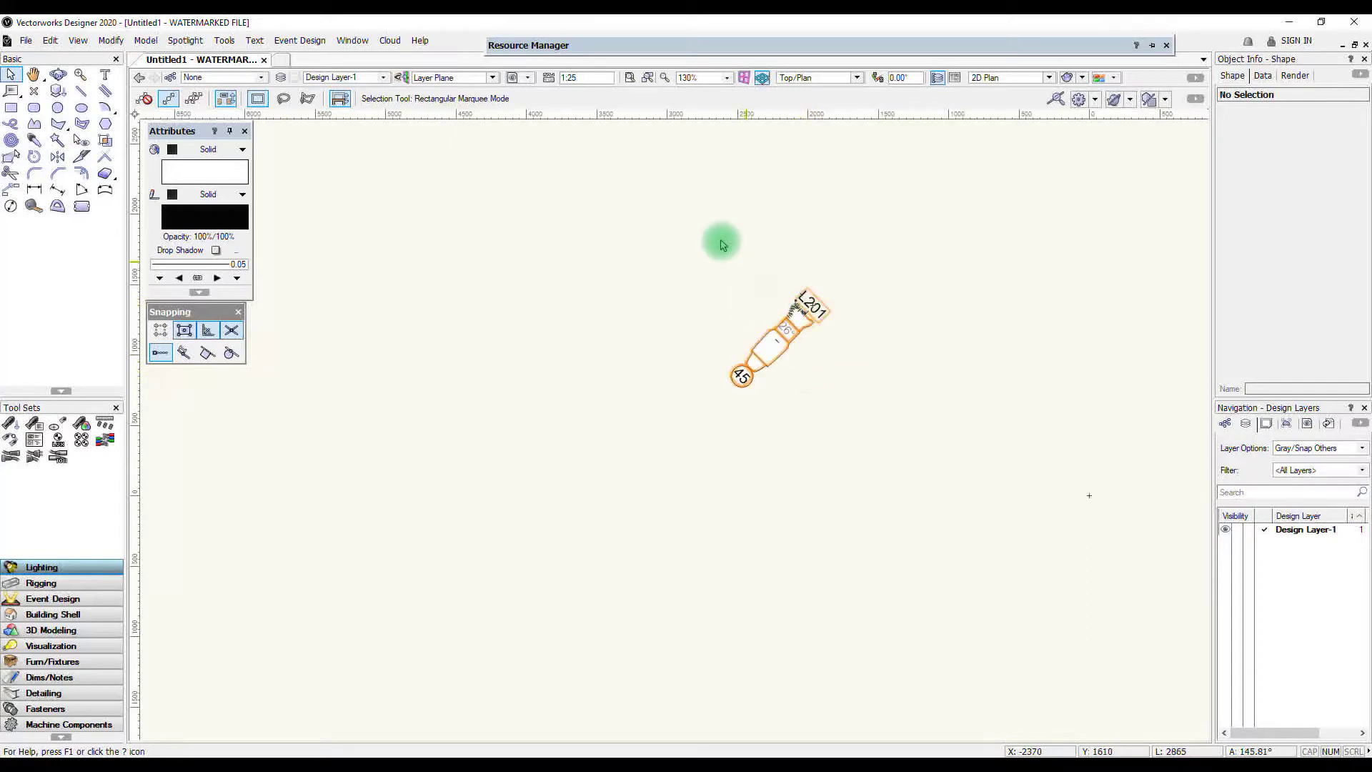
{"action": "left_click", "coordinate": [781, 333]}
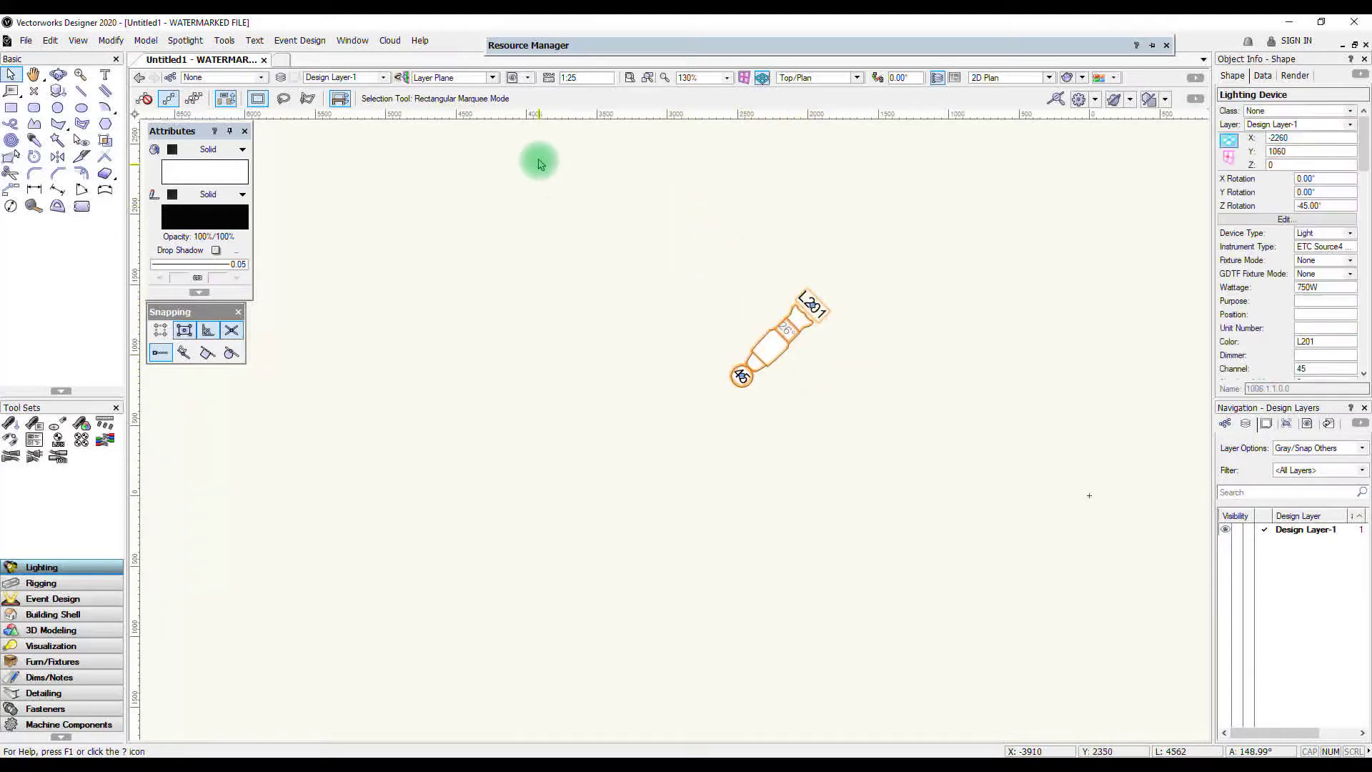
Change Design Layer-1's layer scale to 1:1.
{"action": "left_click", "coordinate": [631, 267]}
{"action": "left_click", "coordinate": [549, 77]}
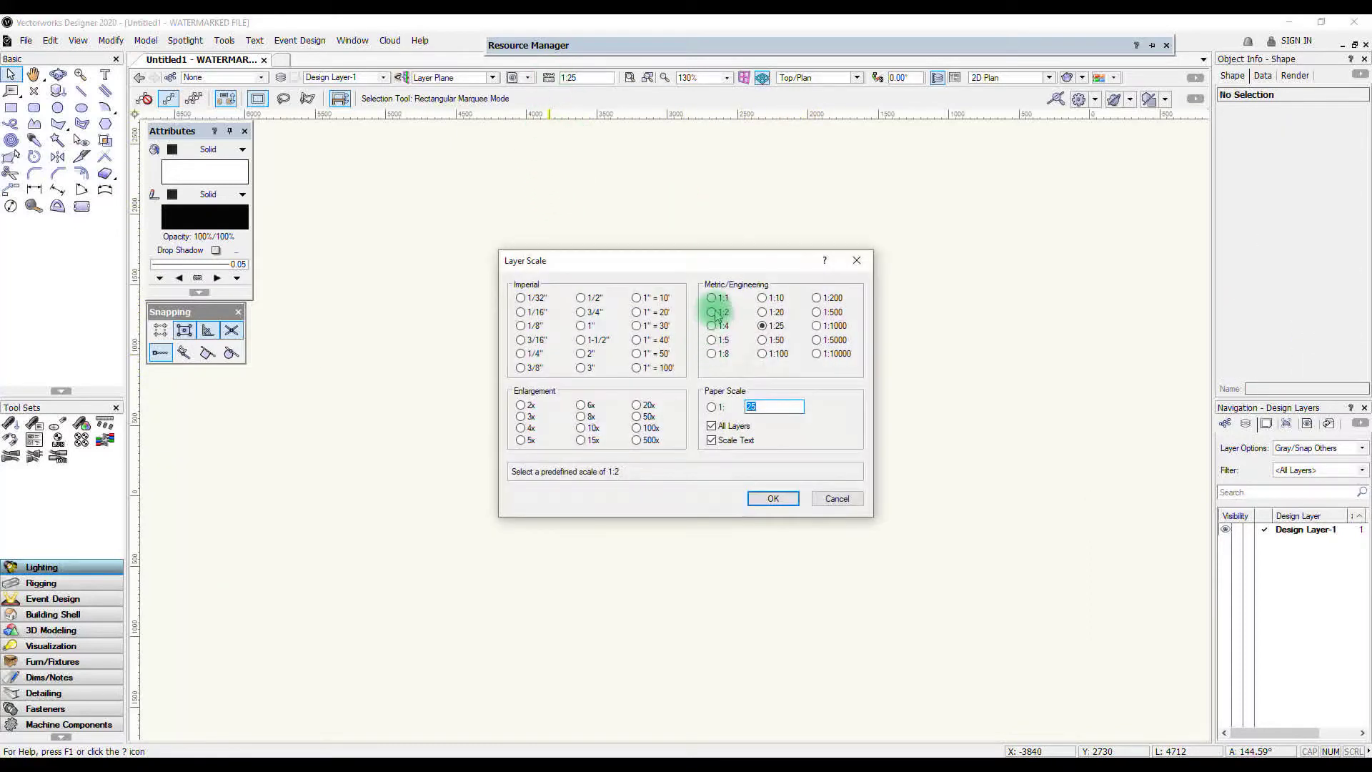
{"action": "left_click", "coordinate": [713, 298]}
{"action": "left_click", "coordinate": [773, 498]}
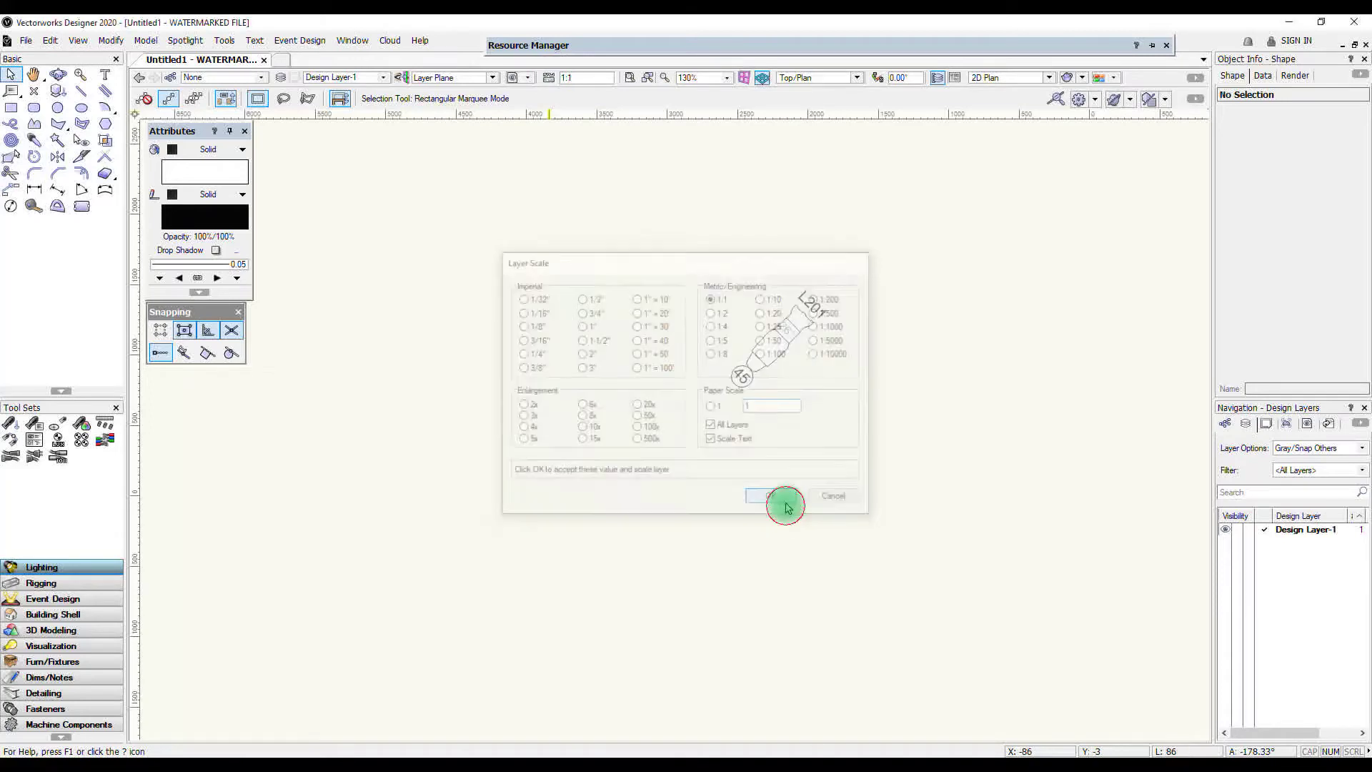
Move the labelled instrument onto the page origin and nudge it into place.
{"action": "scroll", "coordinate": [693, 355], "scroll_direction": "down", "scroll_amount": 10}
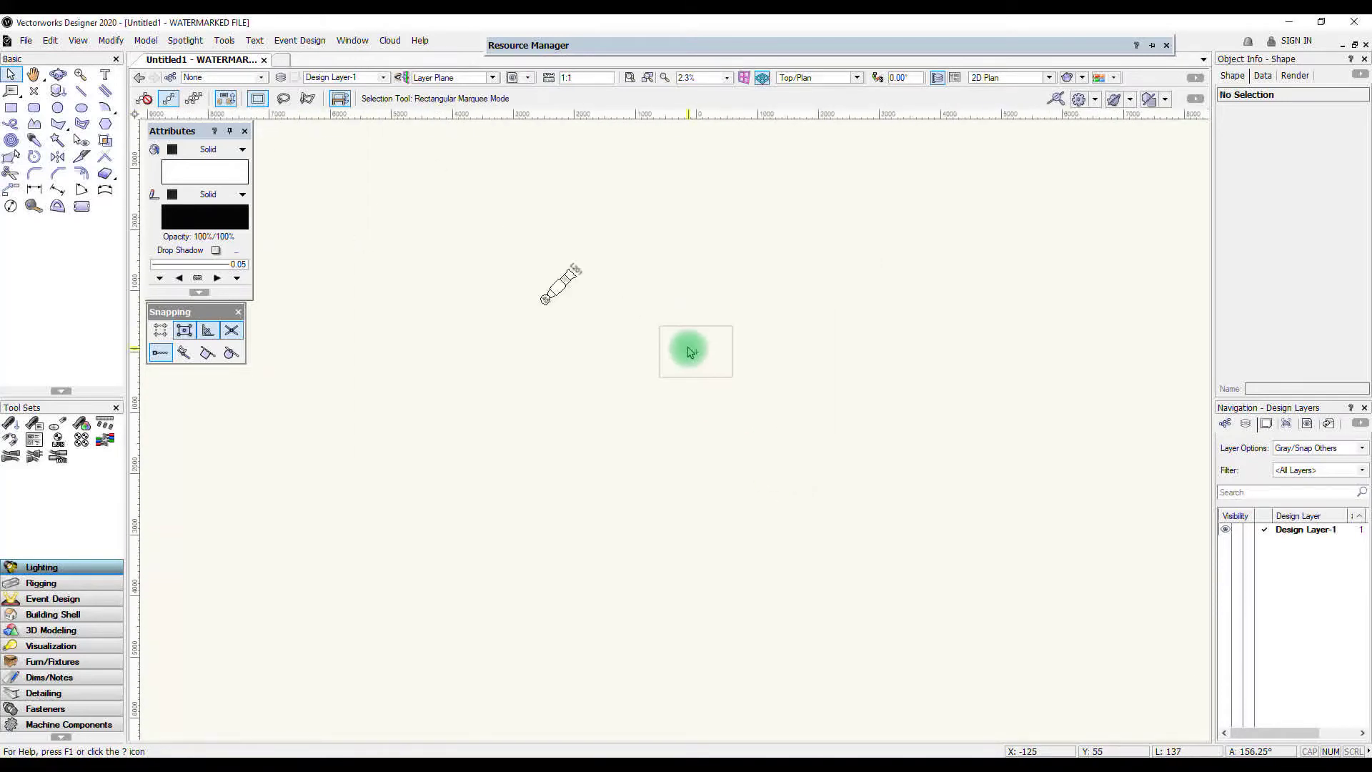
{"action": "left_click_drag", "start_coordinate": [558, 290], "coordinate": [696, 351]}
{"action": "scroll", "coordinate": [697, 354], "scroll_direction": "up", "scroll_amount": 4}
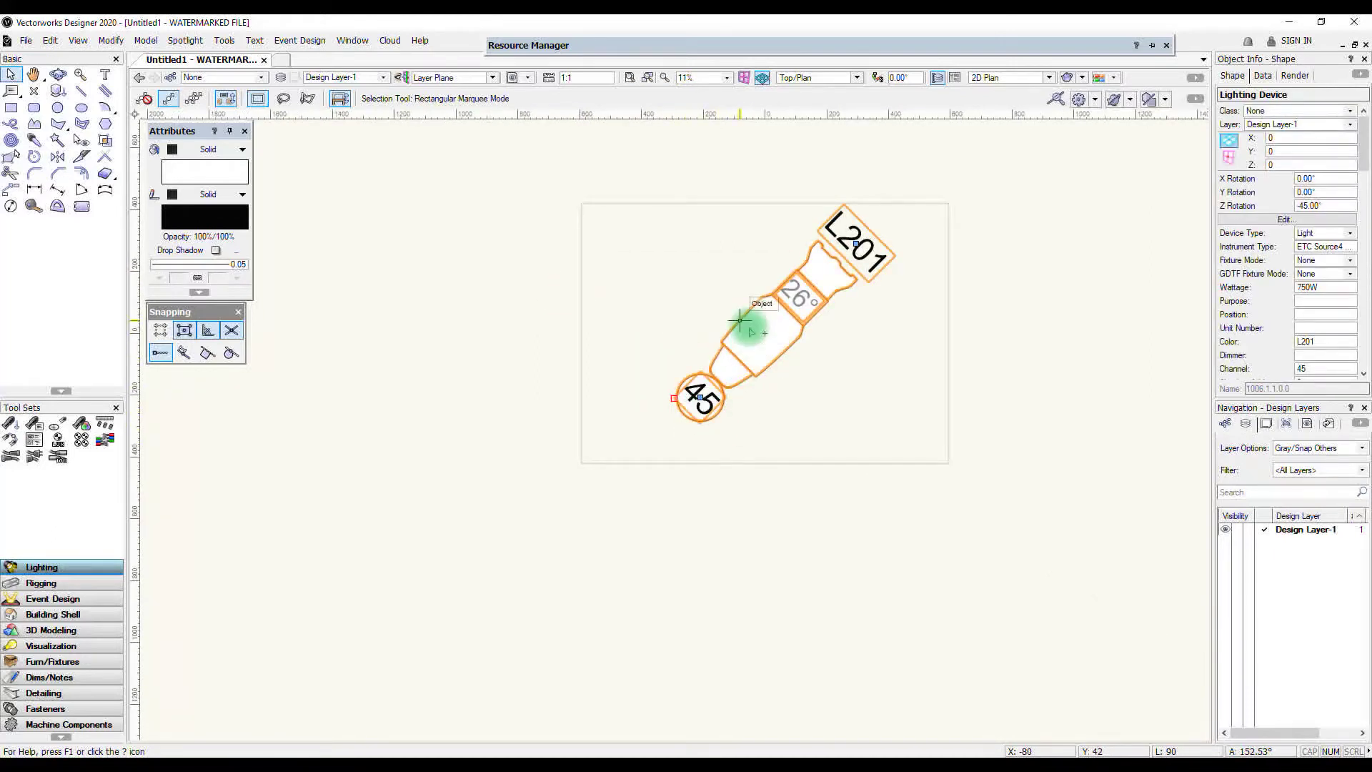
{"action": "left_click_drag", "start_coordinate": [778, 357], "coordinate": [687, 329]}
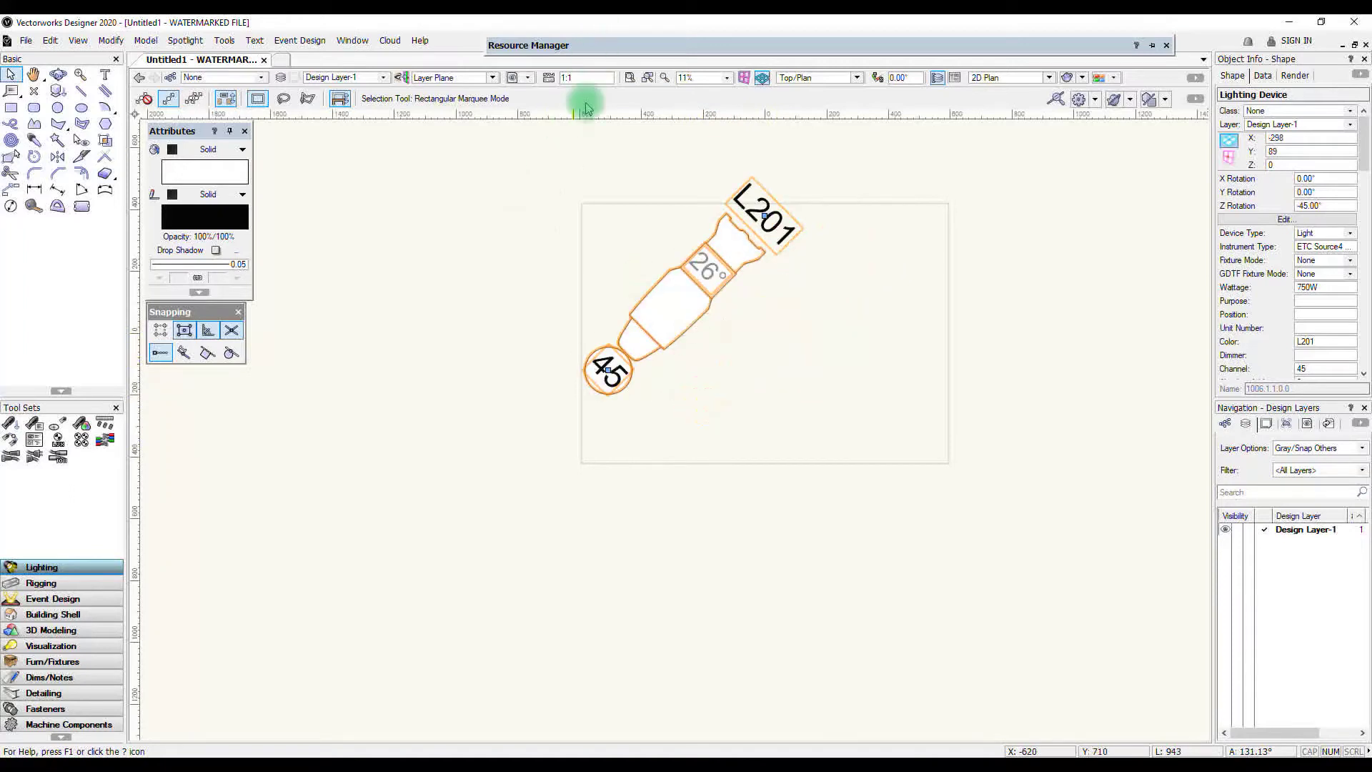
{"action": "left_click", "coordinate": [608, 394]}
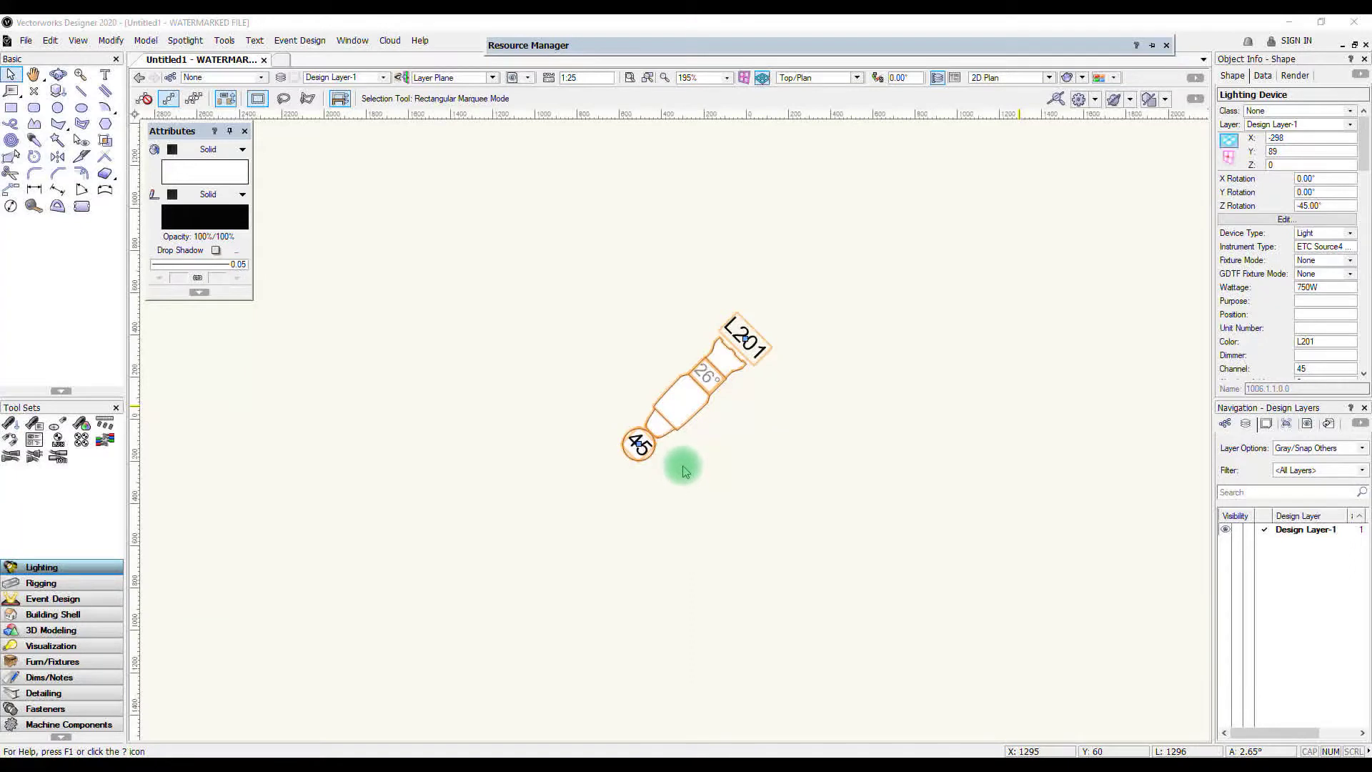
Move the Source 4 slightly lower to about X -283, Y -18.
{"action": "scroll", "coordinate": [686, 432], "scroll_direction": "down", "scroll_amount": 1}
{"action": "scroll", "coordinate": [686, 432], "scroll_direction": "up", "scroll_amount": 2}
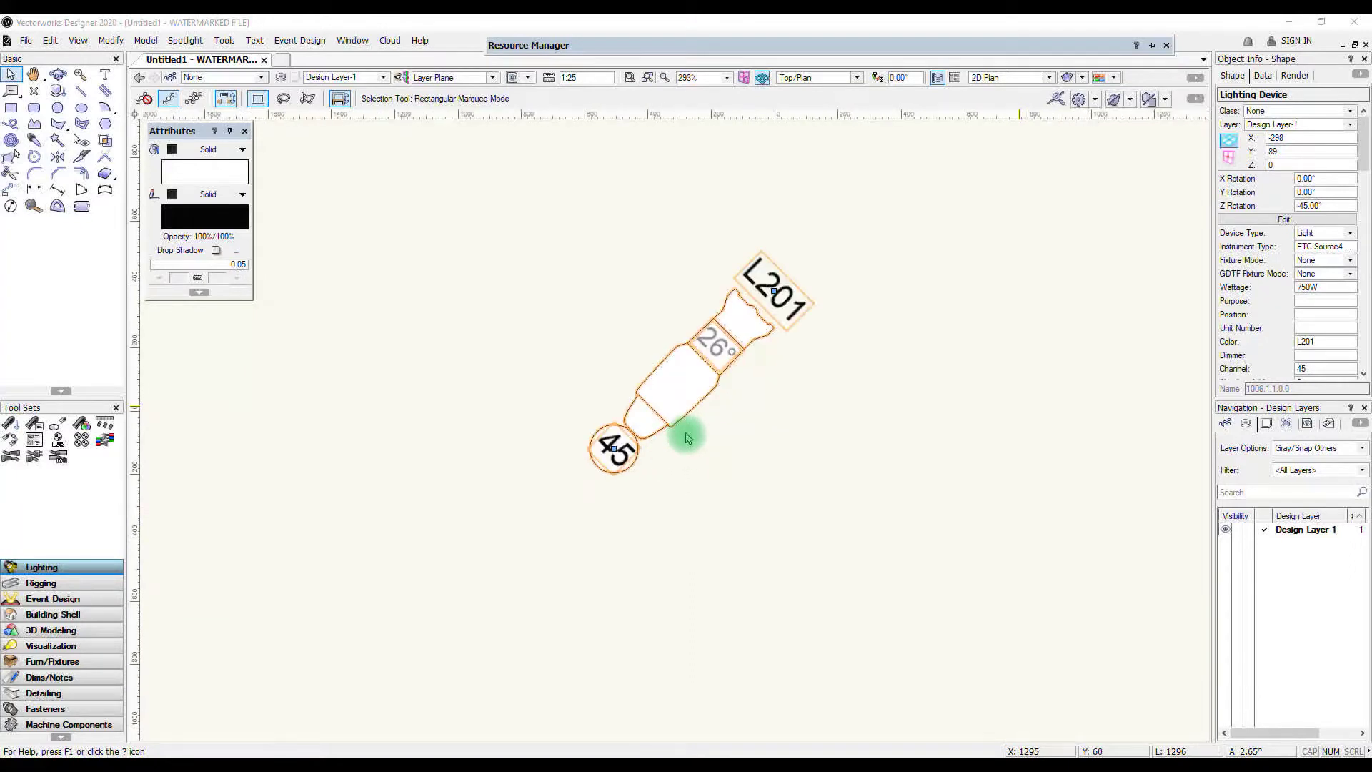
{"action": "scroll", "coordinate": [686, 433], "scroll_direction": "up", "scroll_amount": 1}
{"action": "scroll", "coordinate": [750, 465], "scroll_direction": "up", "scroll_amount": 1}
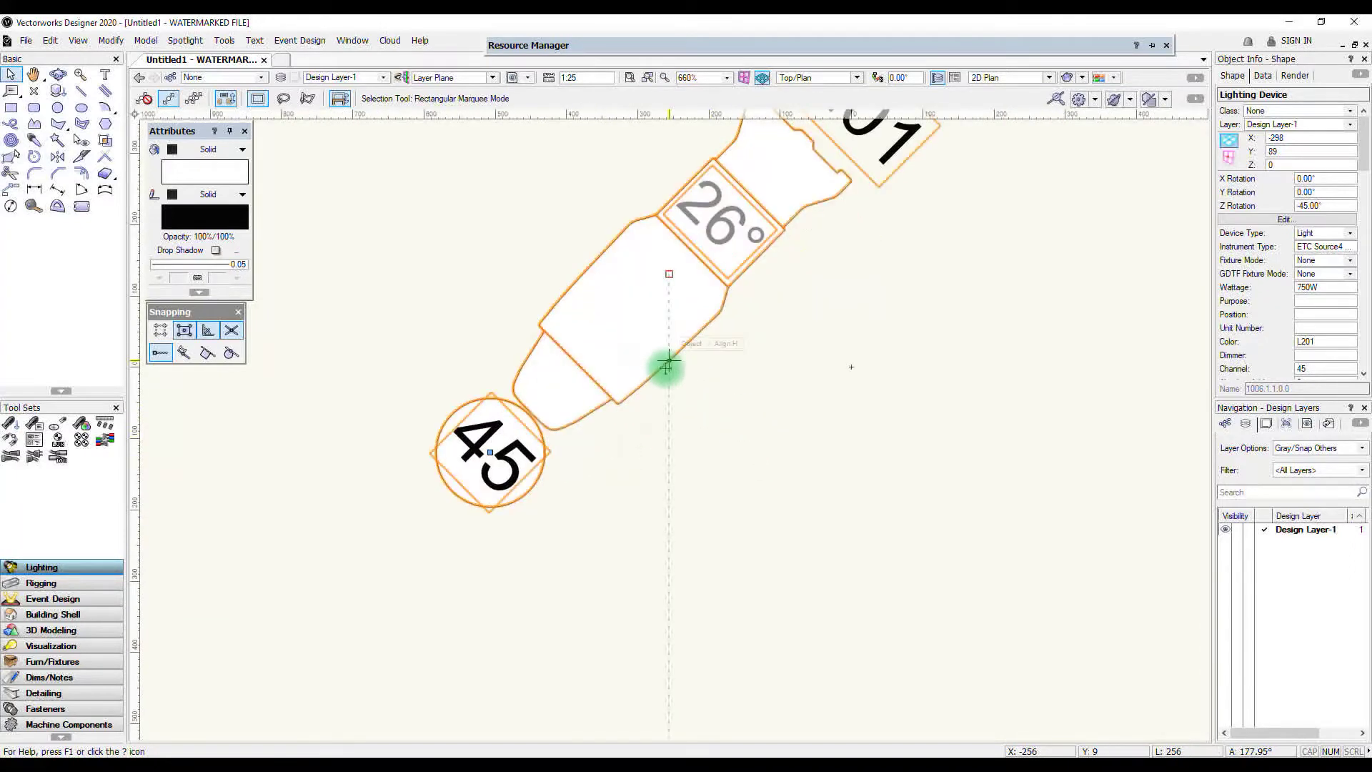
{"action": "scroll", "coordinate": [666, 365], "scroll_direction": "down", "scroll_amount": 1}
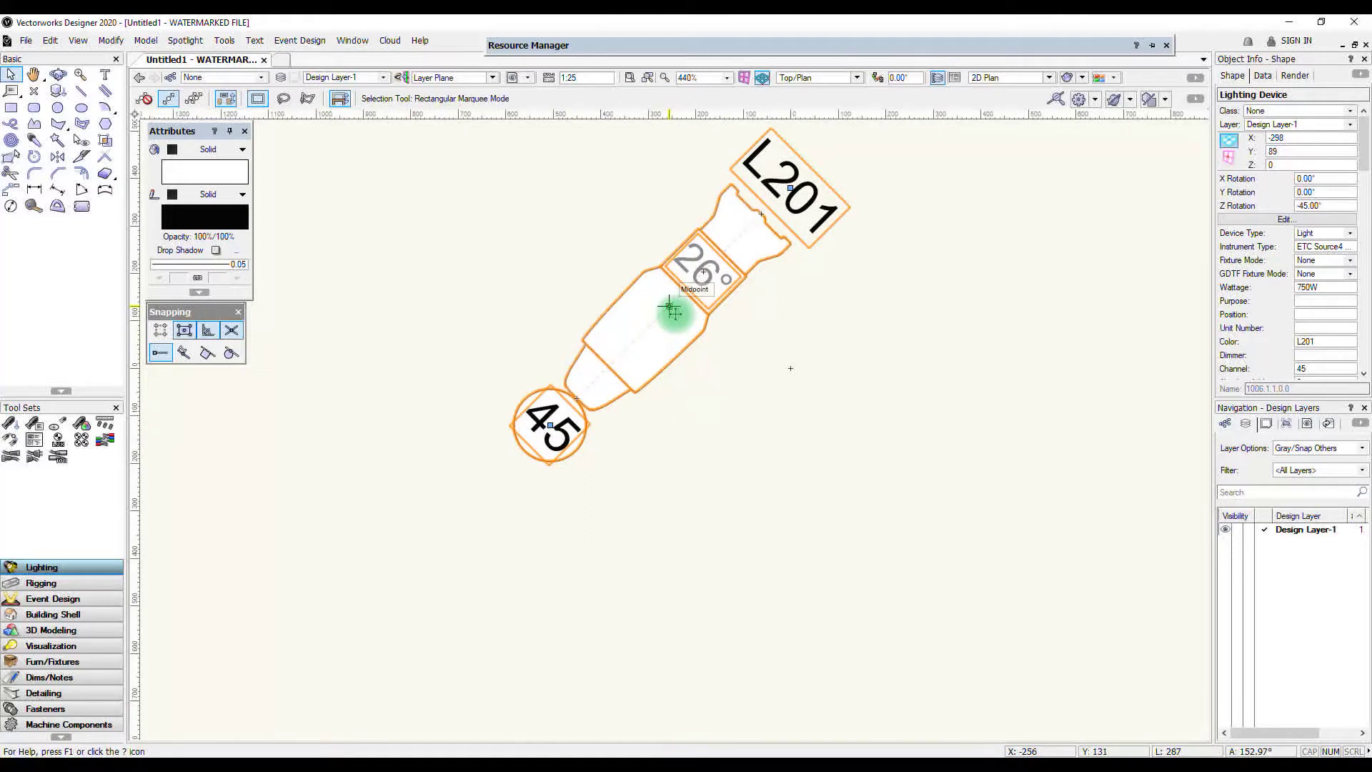
{"action": "left_click_drag", "start_coordinate": [670, 307], "coordinate": [680, 361]}
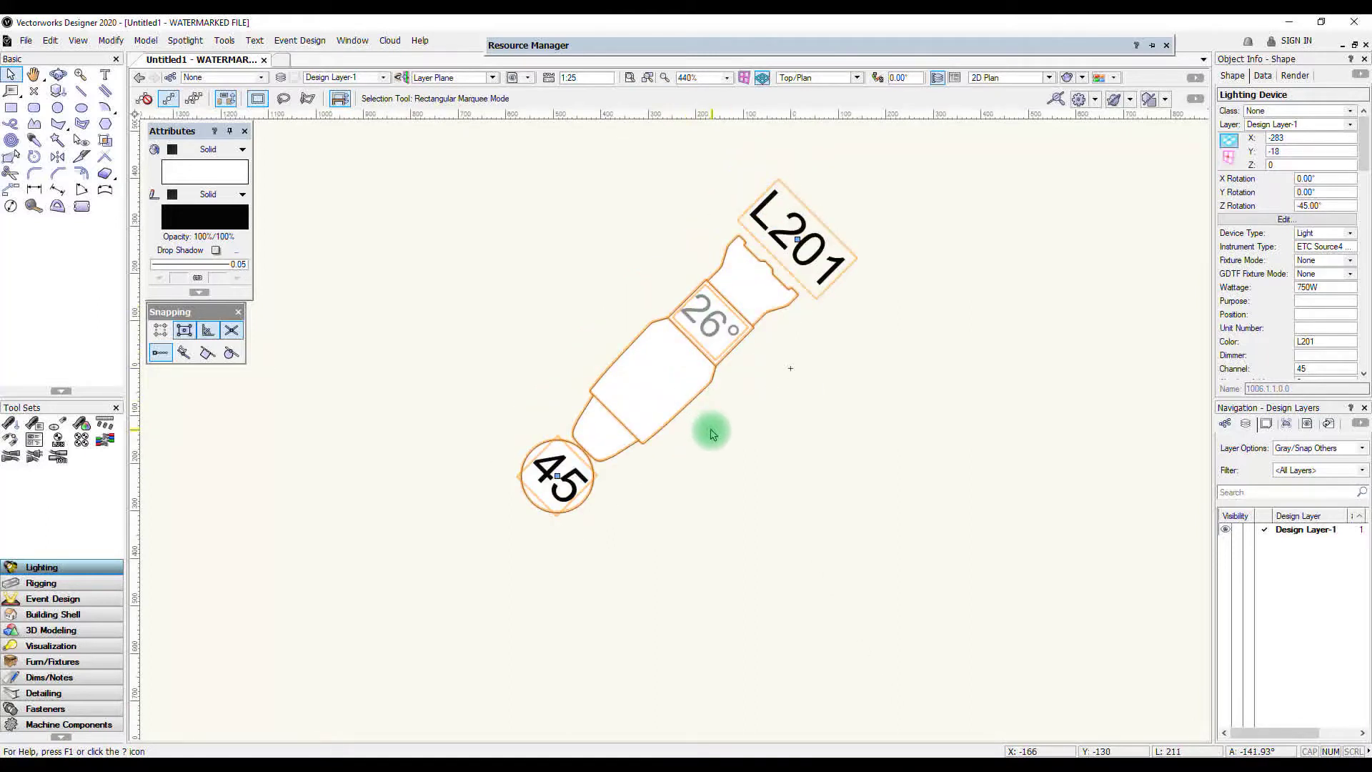
Bring up the file's resources in the Resource Manager.
{"action": "scroll", "coordinate": [591, 370], "scroll_direction": "down", "scroll_amount": 2}
{"action": "key", "text": "h"}
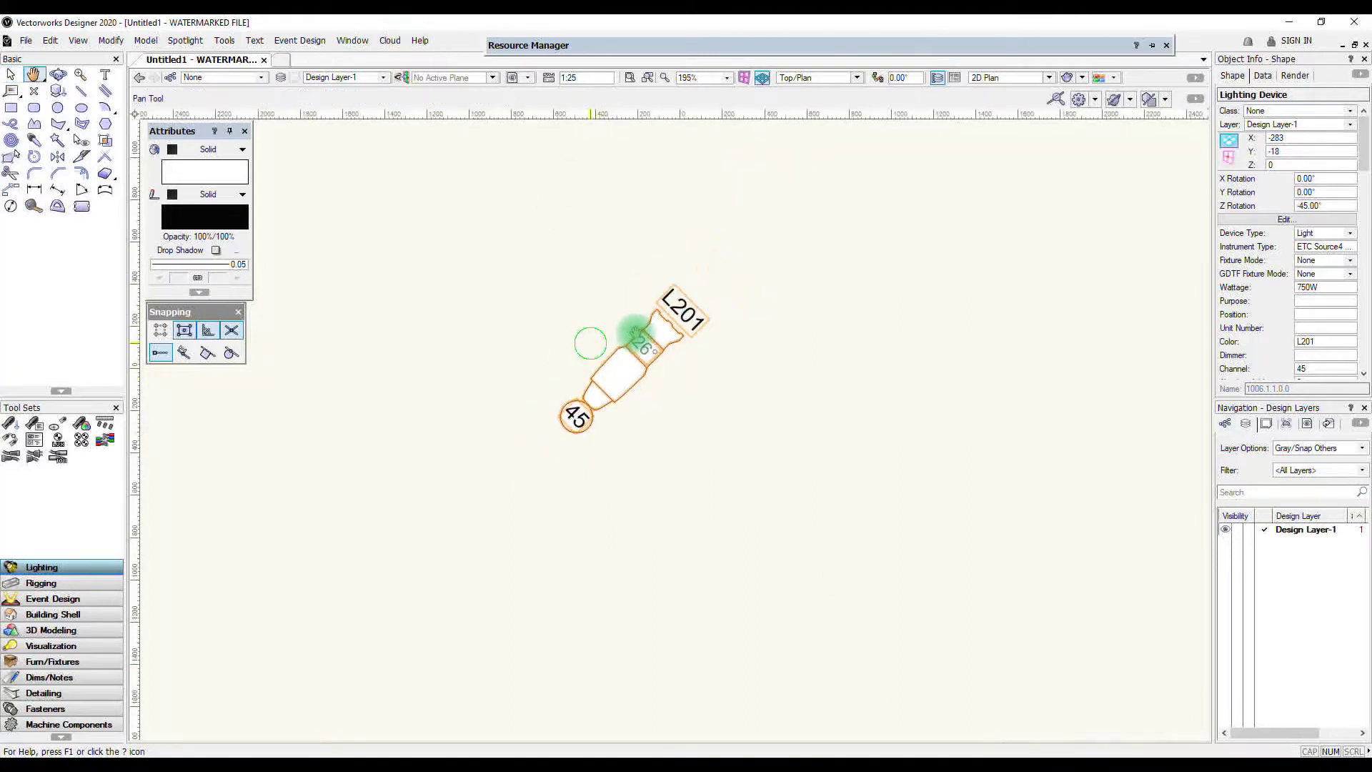
{"action": "key", "text": "x"}
{"action": "left_click", "coordinate": [652, 45]}
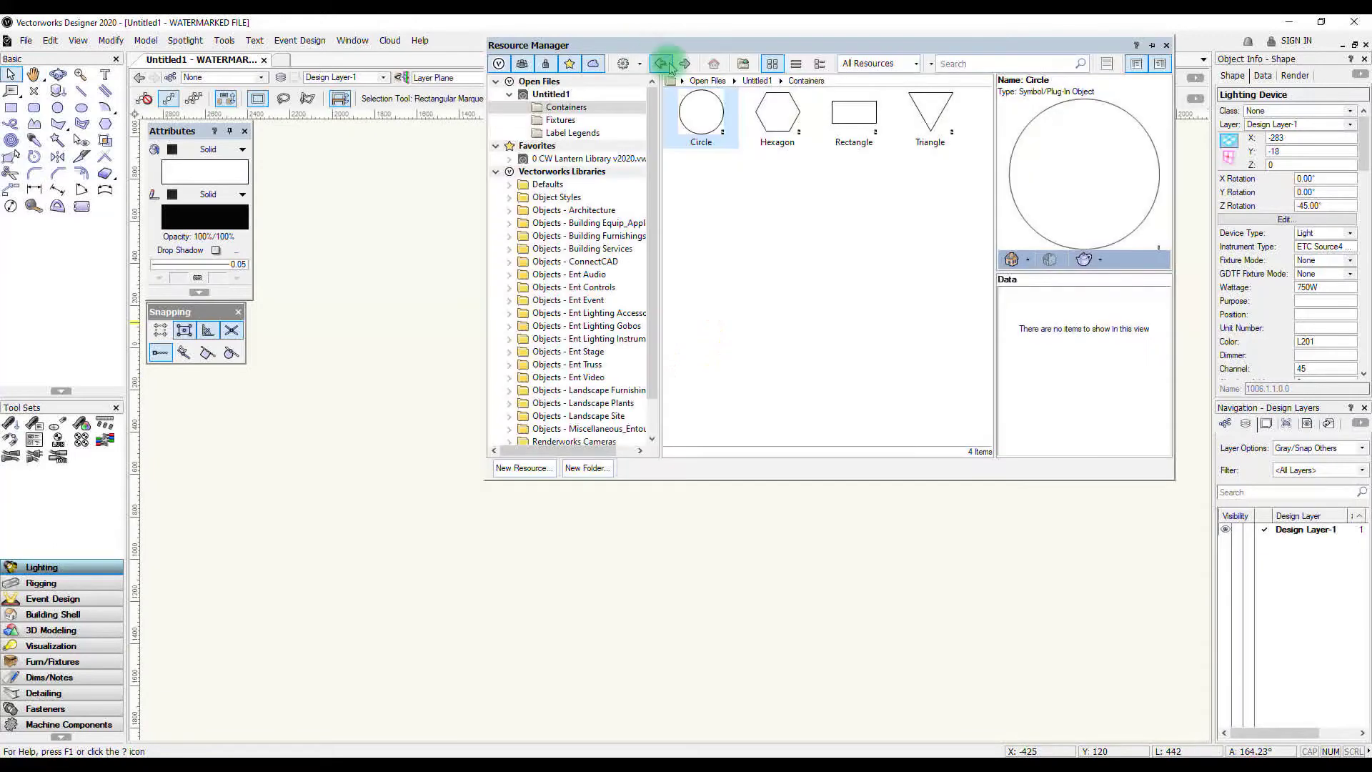
Place a second Etc Source 4 26° fixture from the Fixtures folder, rotated 30°.
{"action": "left_click", "coordinate": [560, 120]}
{"action": "left_click", "coordinate": [700, 120]}
{"action": "double_click", "coordinate": [696, 117]}
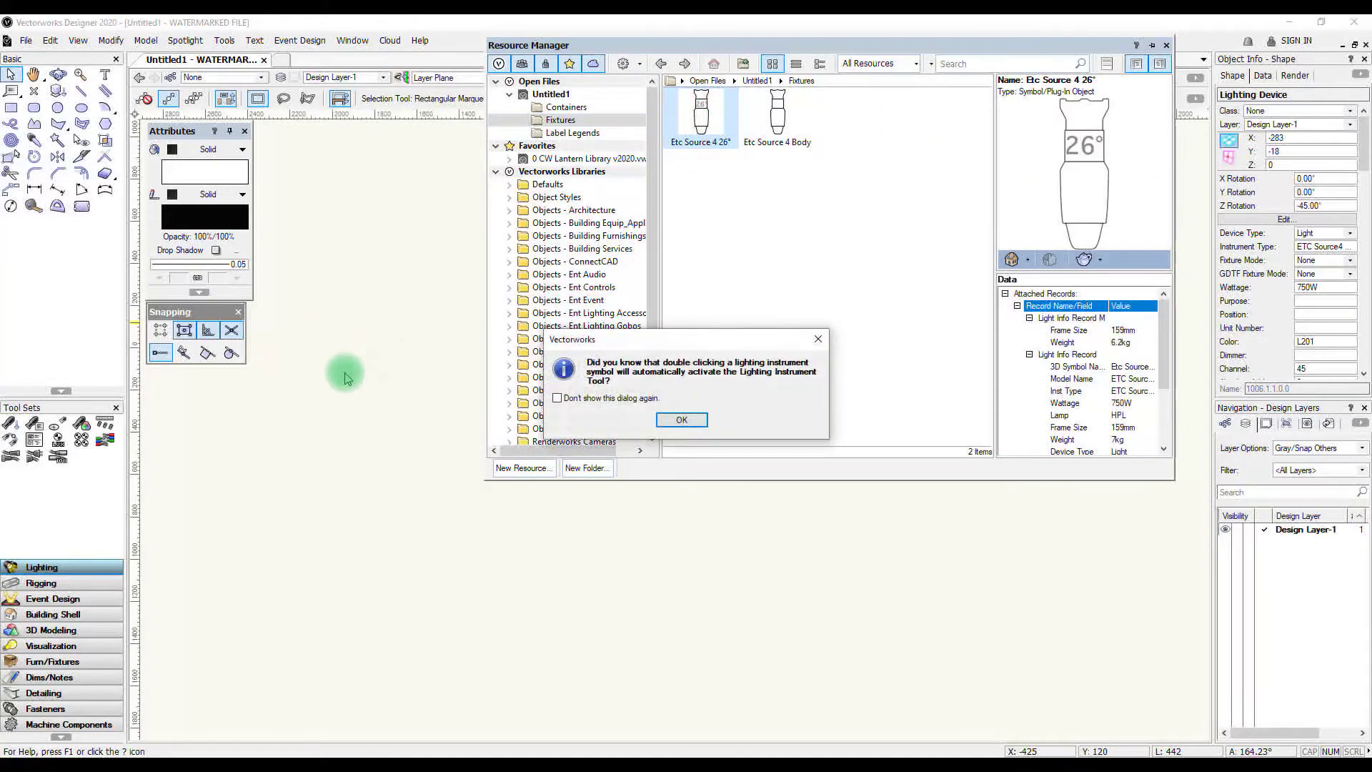
{"action": "left_click", "coordinate": [686, 420]}
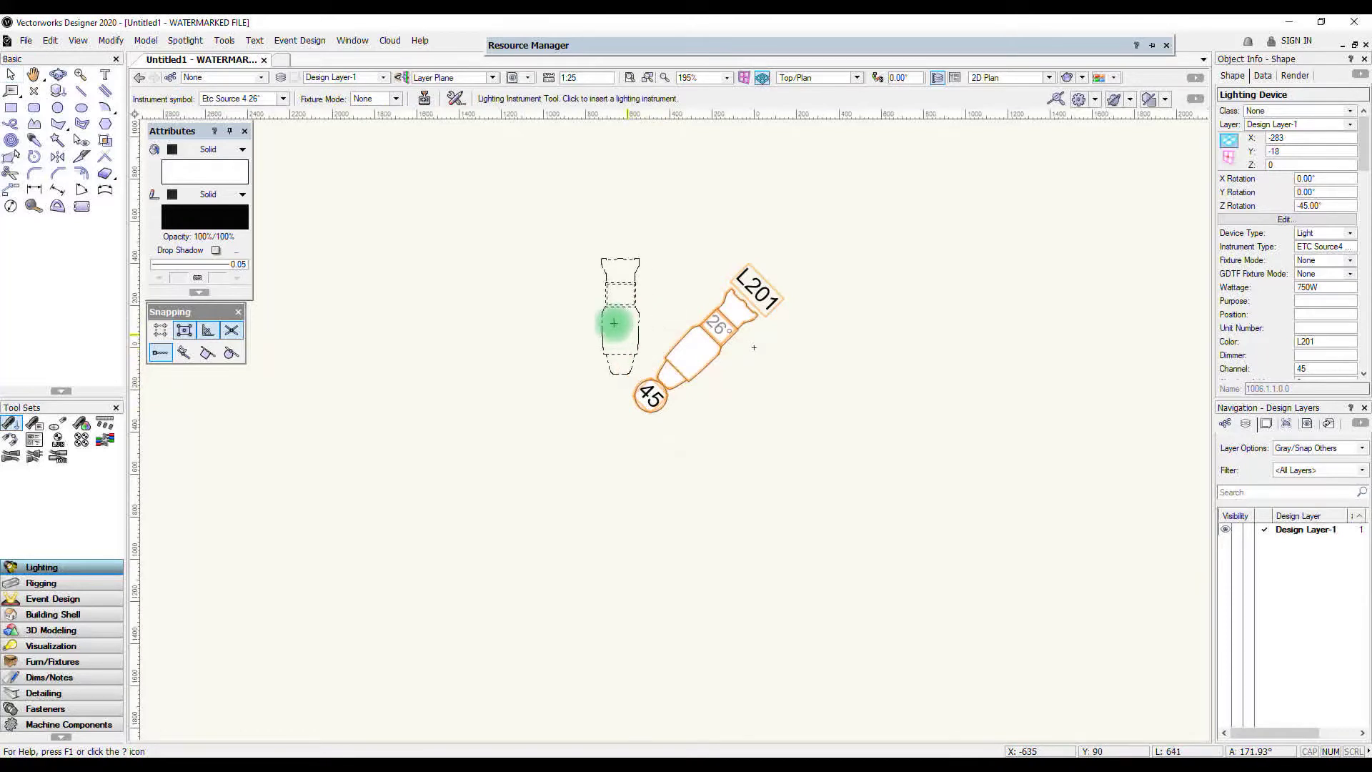
{"action": "left_click", "coordinate": [609, 337]}
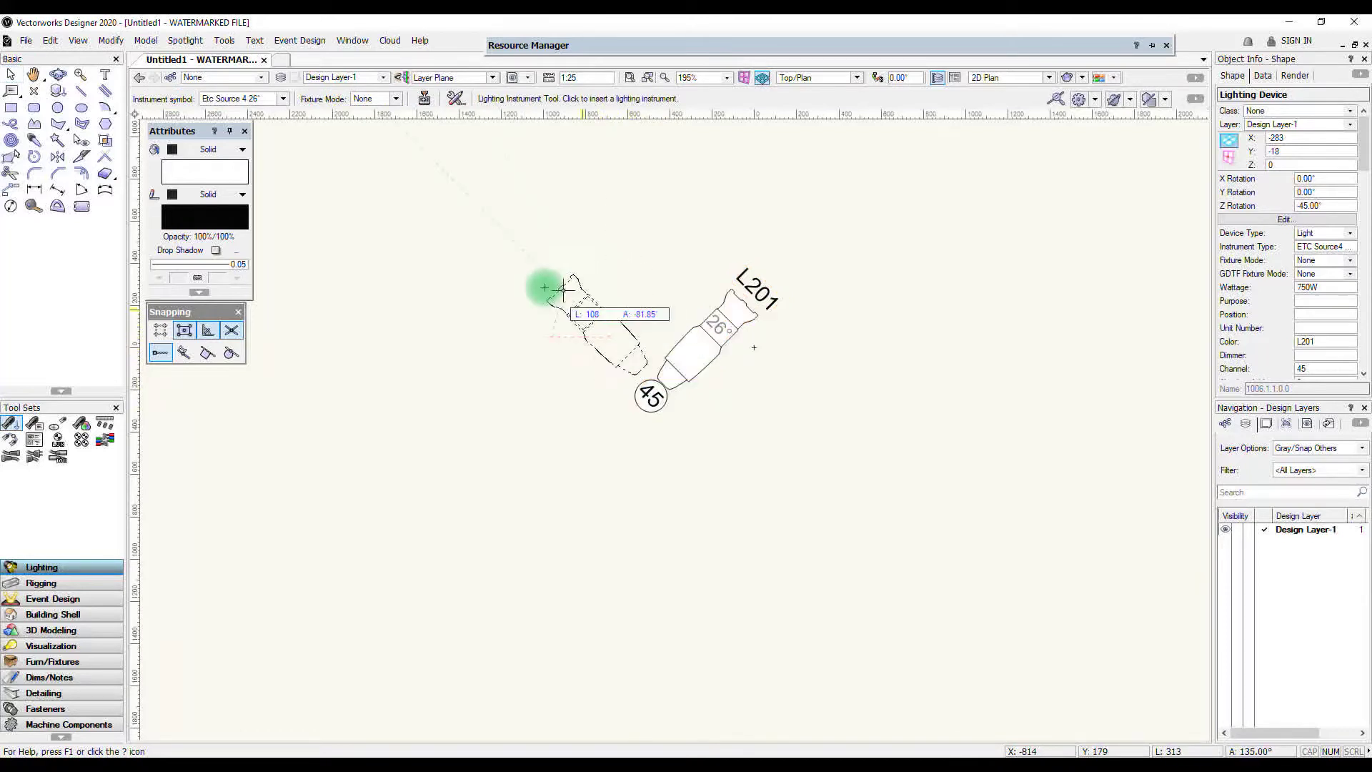
{"action": "left_click", "coordinate": [550, 230]}
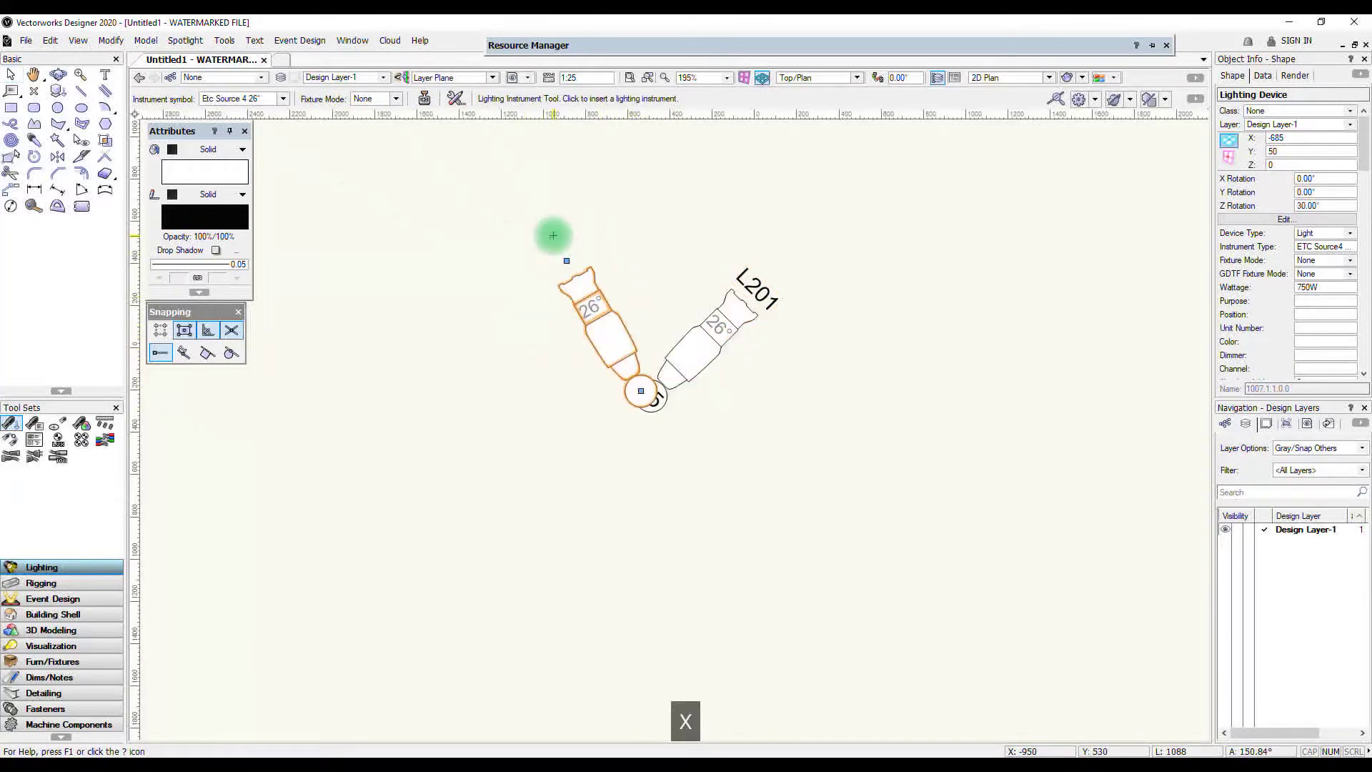
Set the new fixture's Channel to 46 in Object Info.
{"action": "key", "text": "x"}
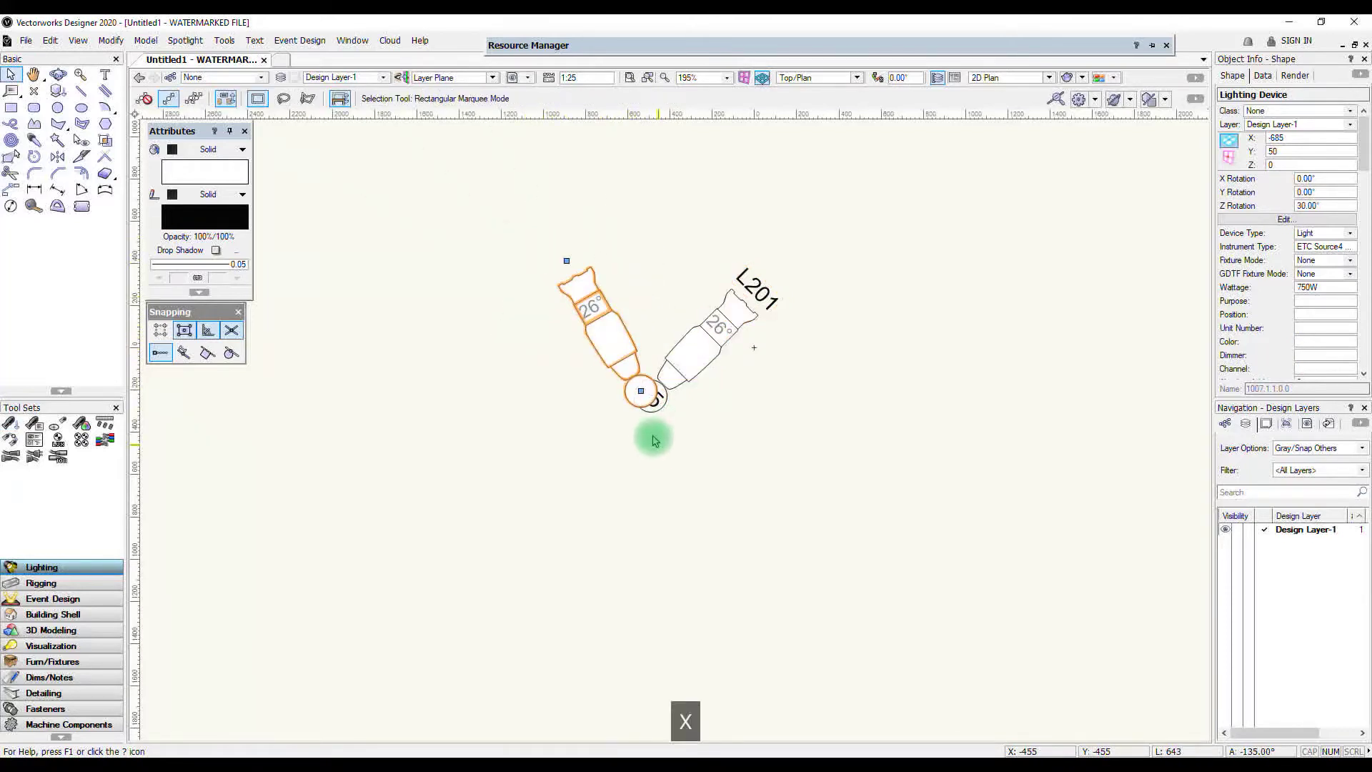
{"action": "left_click", "coordinate": [1315, 368]}
{"action": "type", "text": "46"}
{"action": "key", "text": "Return"}
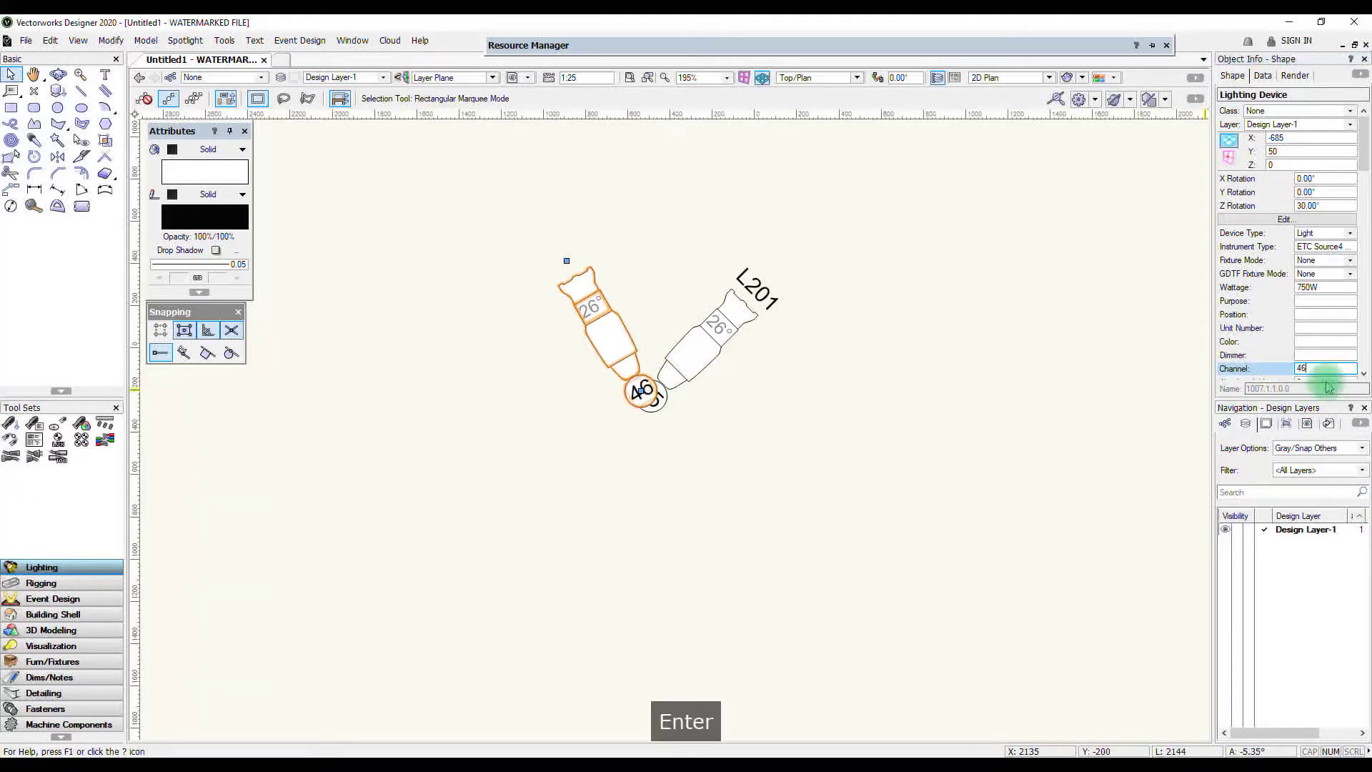
{"action": "left_click", "coordinate": [727, 406]}
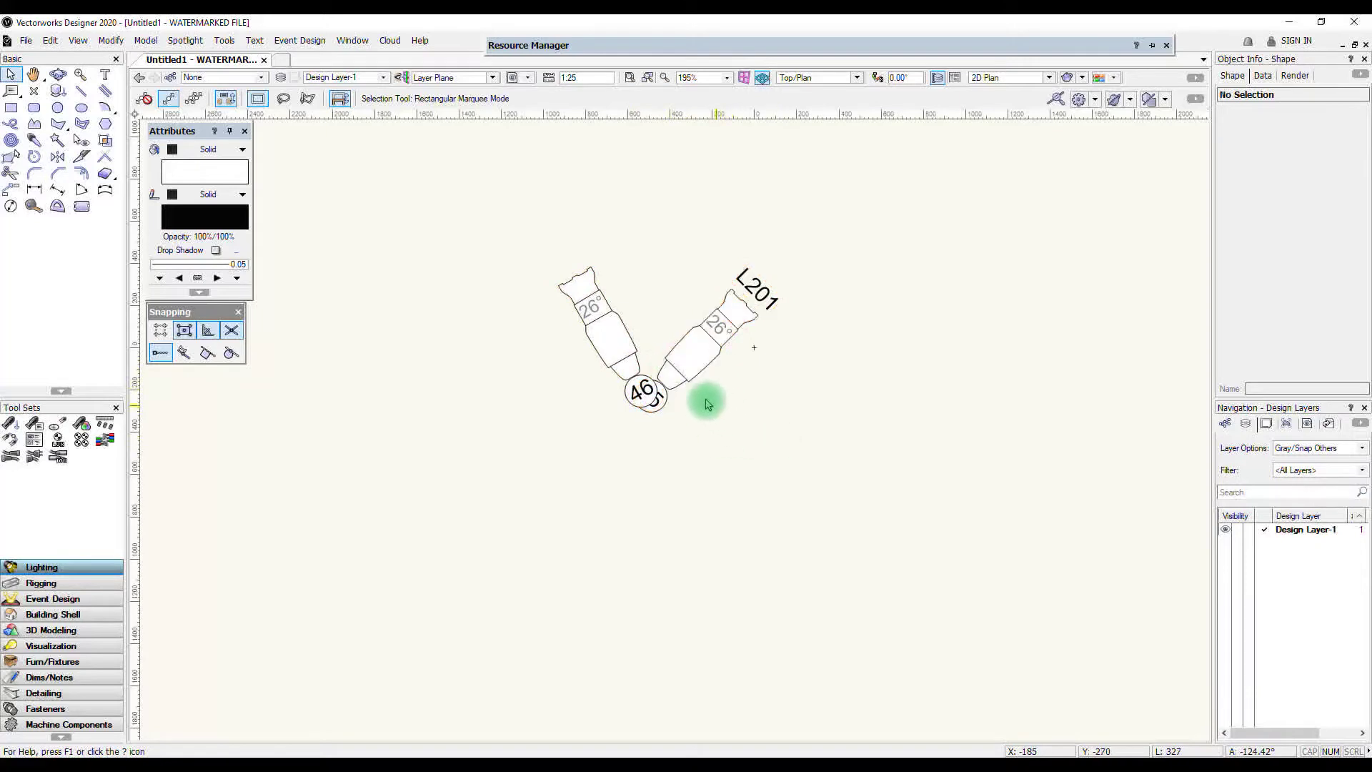
{"action": "scroll", "coordinate": [715, 408], "scroll_direction": "down", "scroll_amount": 2}
Drag the 45 circle right and the 46 circle up-left so they no longer overlap.
{"action": "scroll", "coordinate": [650, 386], "scroll_direction": "up", "scroll_amount": 6}
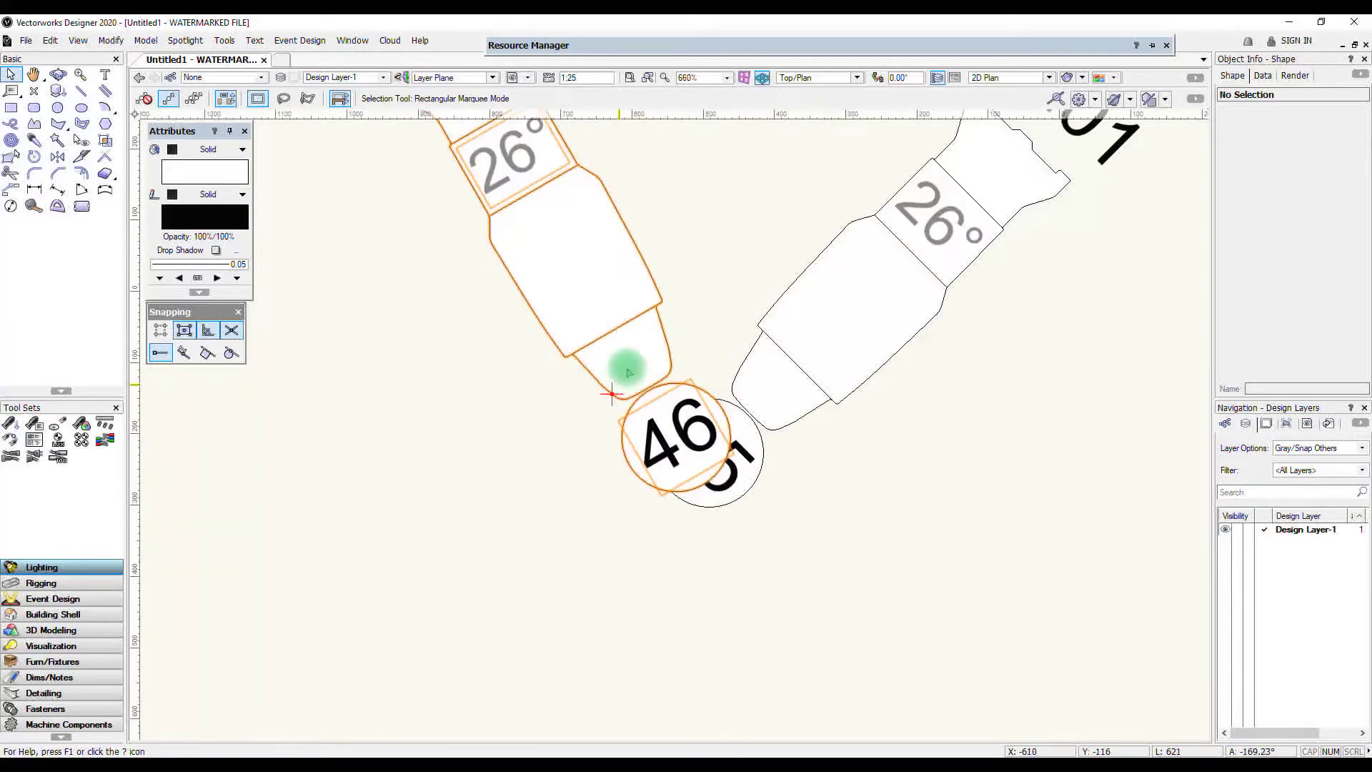
{"action": "left_click", "coordinate": [629, 321]}
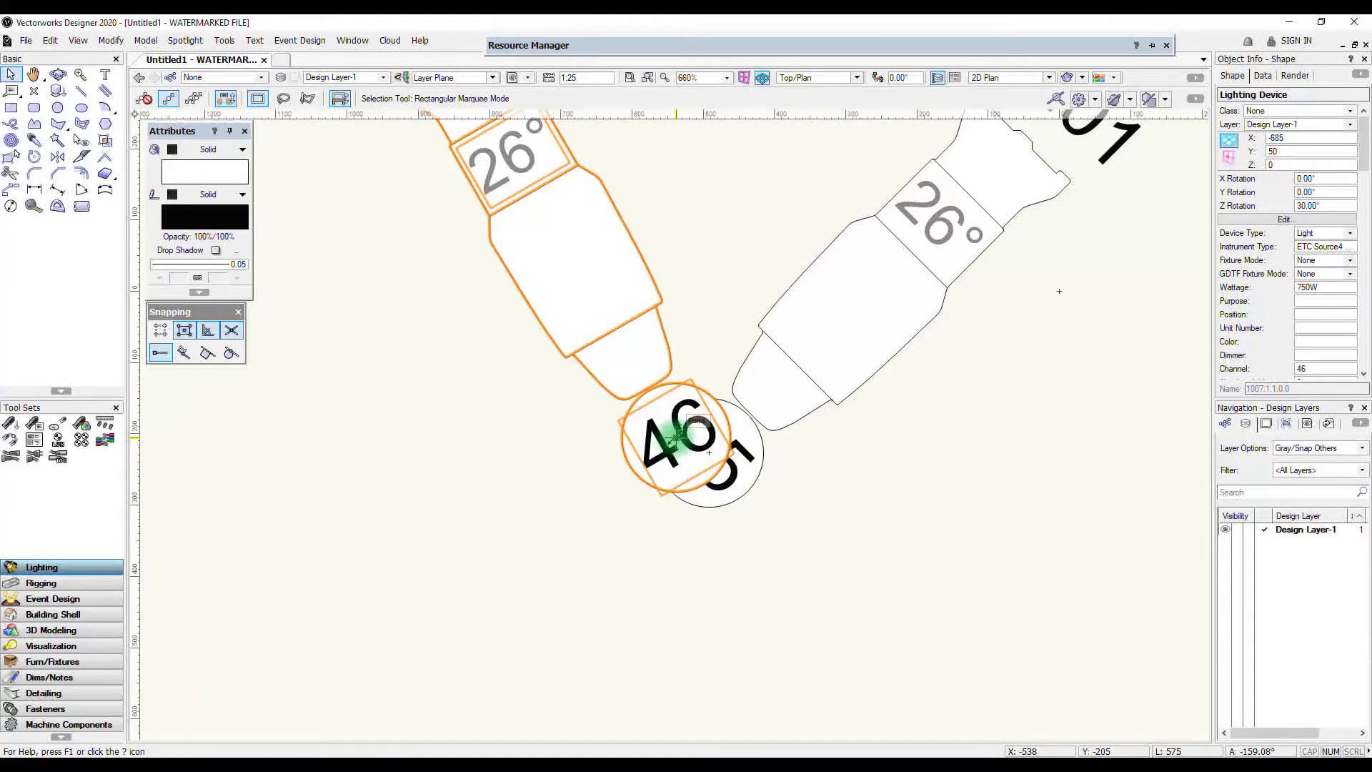
{"action": "scroll", "coordinate": [675, 436], "scroll_direction": "down", "scroll_amount": 2}
{"action": "left_click", "coordinate": [810, 379]}
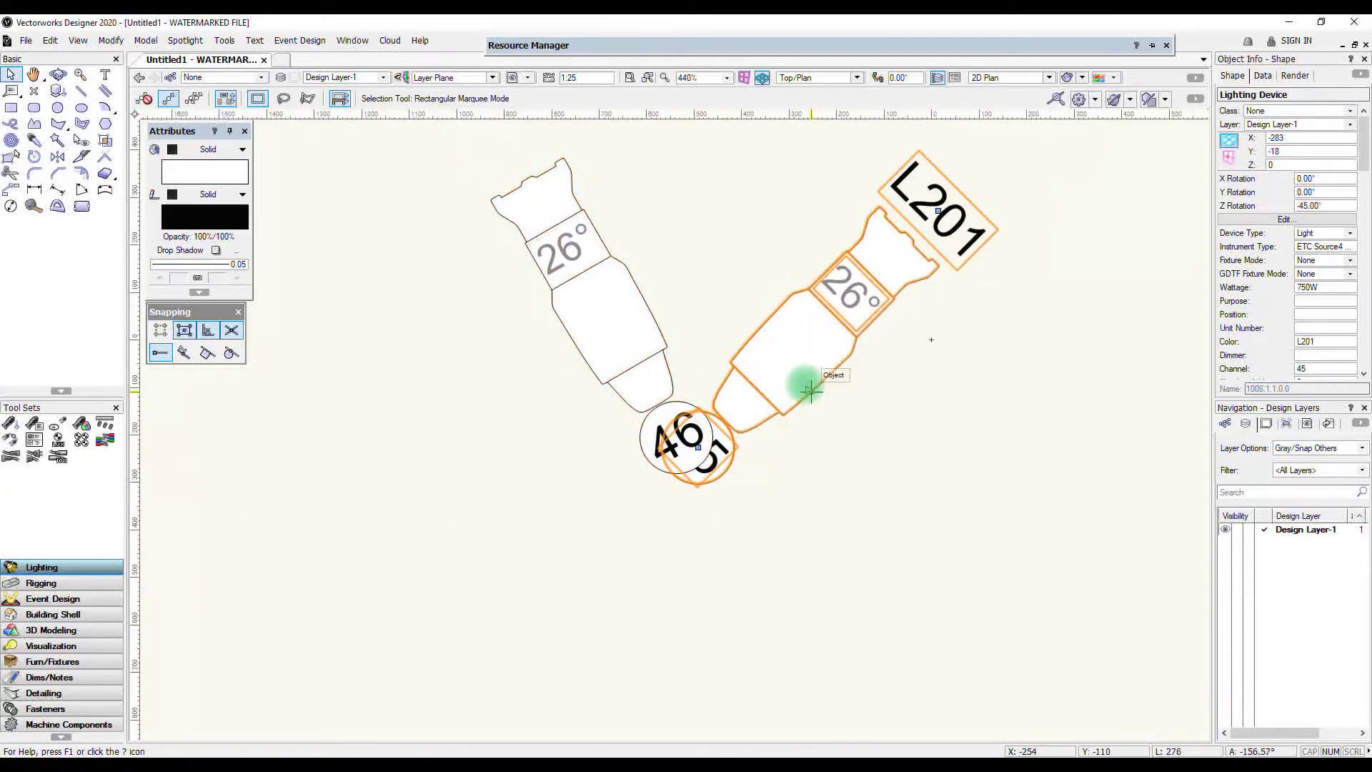
{"action": "left_click_drag", "start_coordinate": [697, 445], "coordinate": [751, 463]}
{"action": "left_click", "coordinate": [696, 455]}
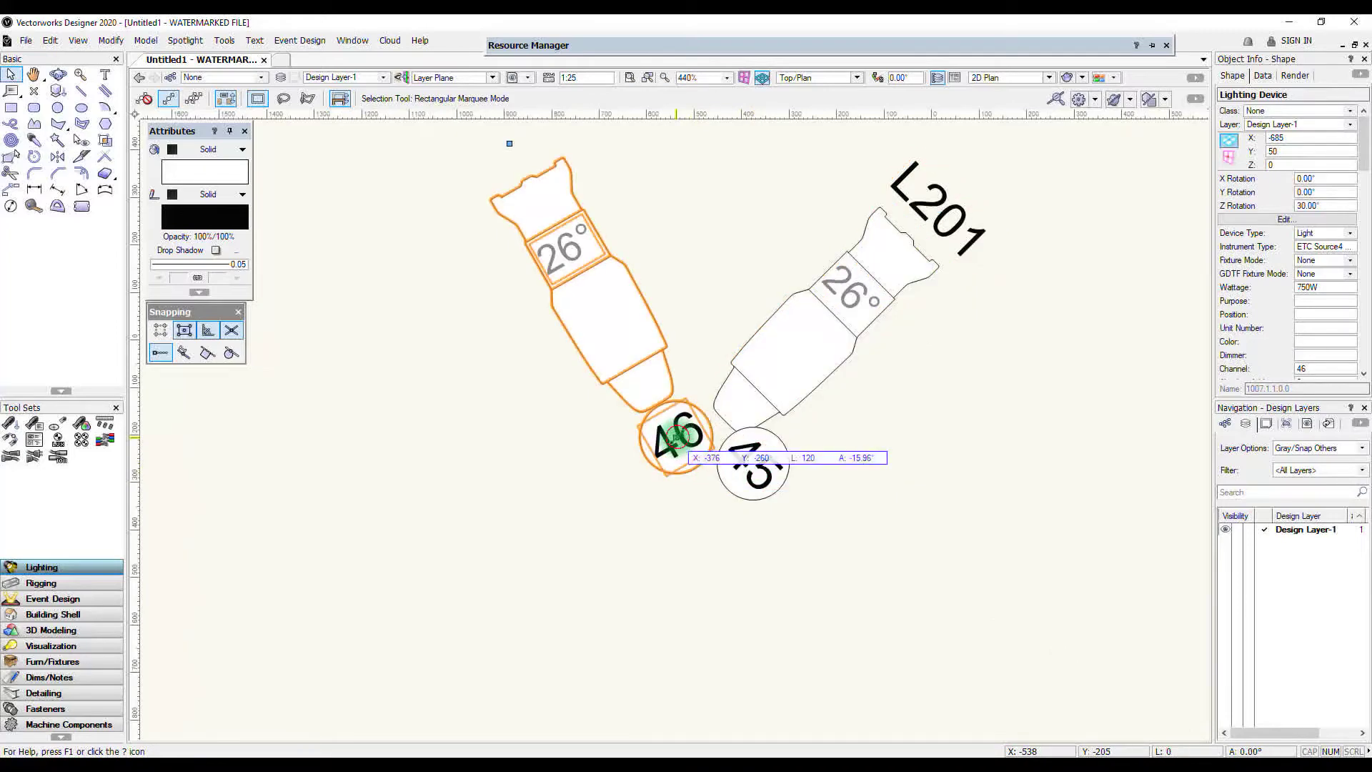
{"action": "left_click_drag", "start_coordinate": [677, 436], "coordinate": [633, 429]}
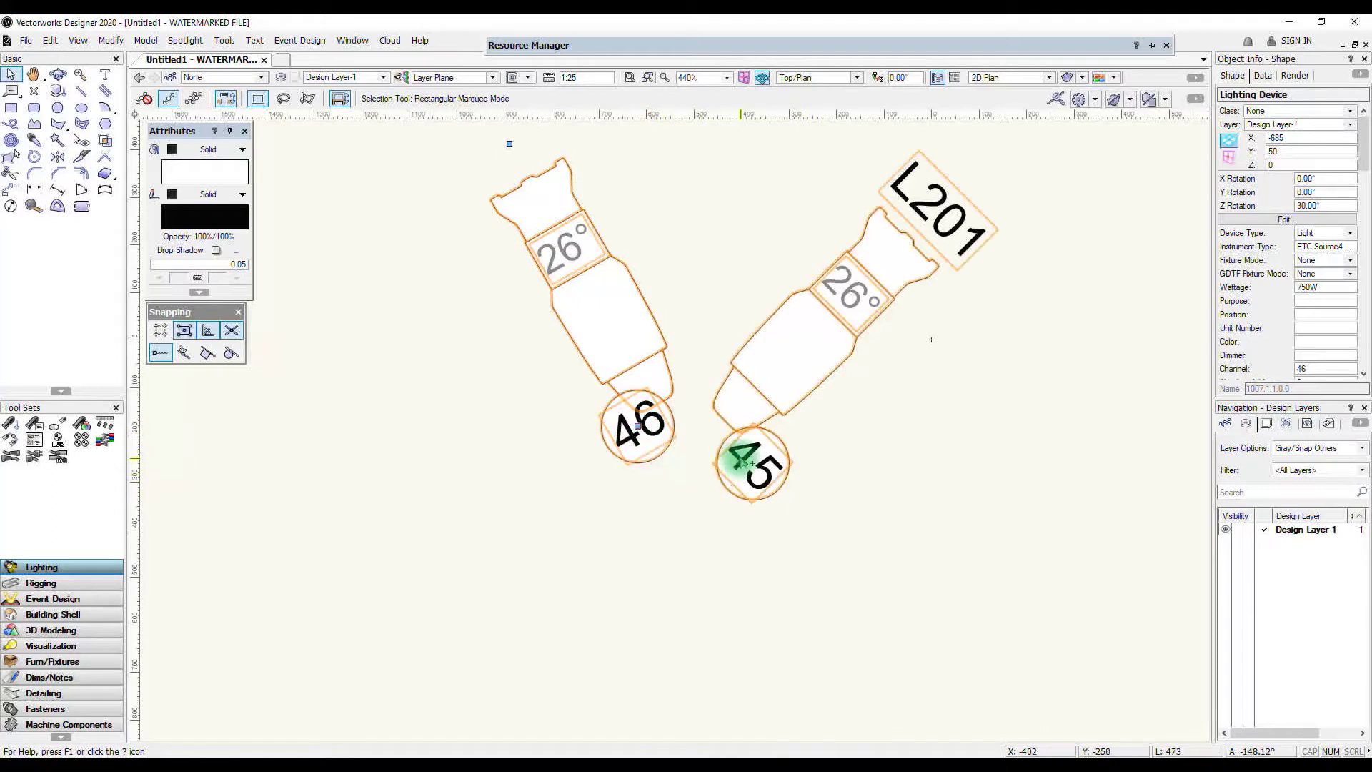
{"action": "left_click", "coordinate": [695, 485]}
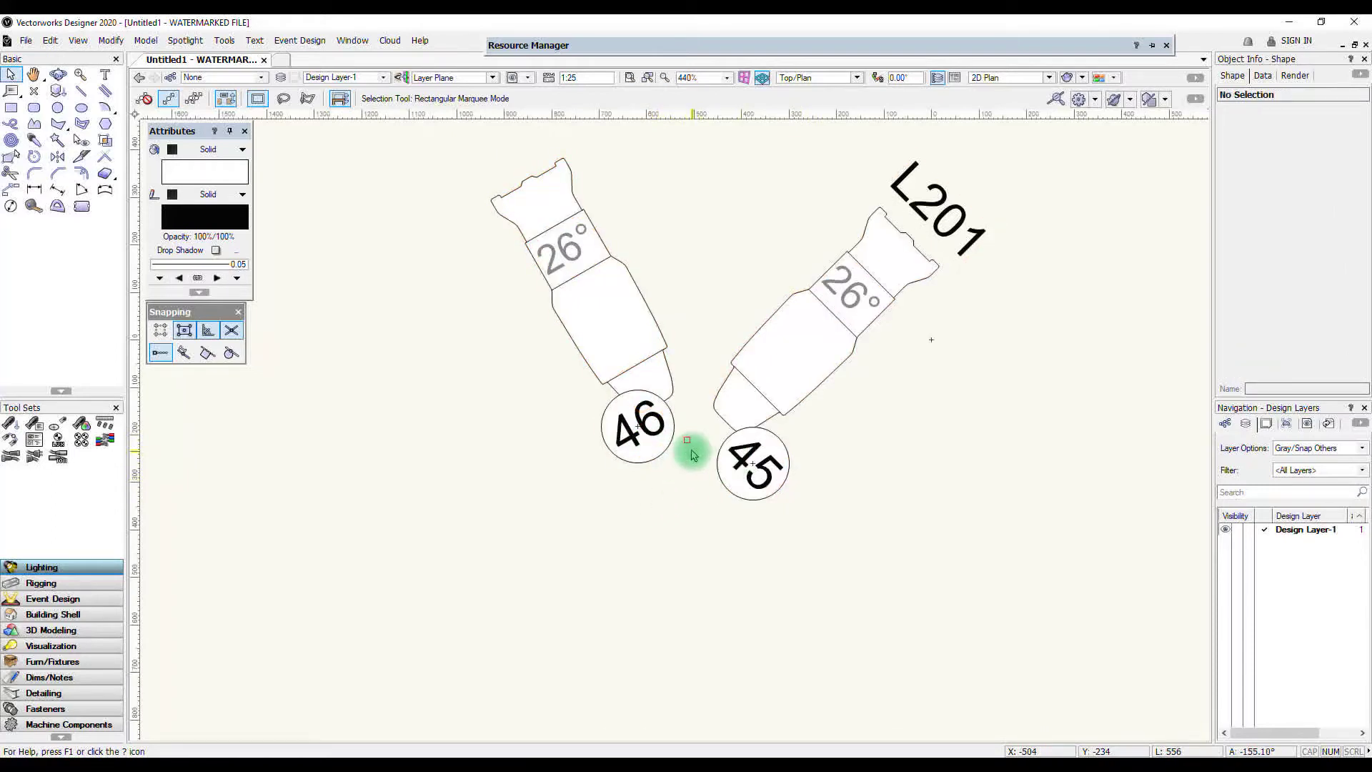
{"action": "scroll", "coordinate": [686, 440], "scroll_direction": "down", "scroll_amount": 5}
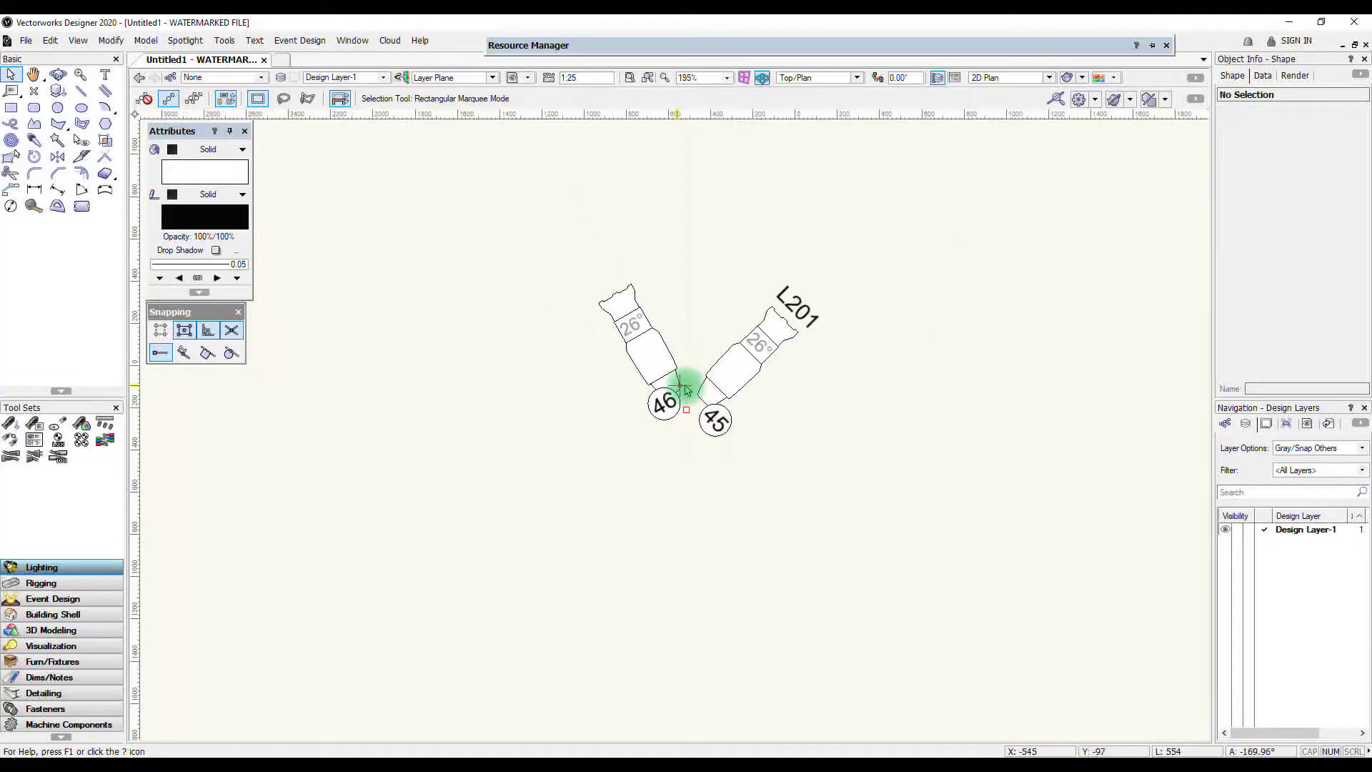
{"action": "mouse_move", "coordinate": [592, 53]}
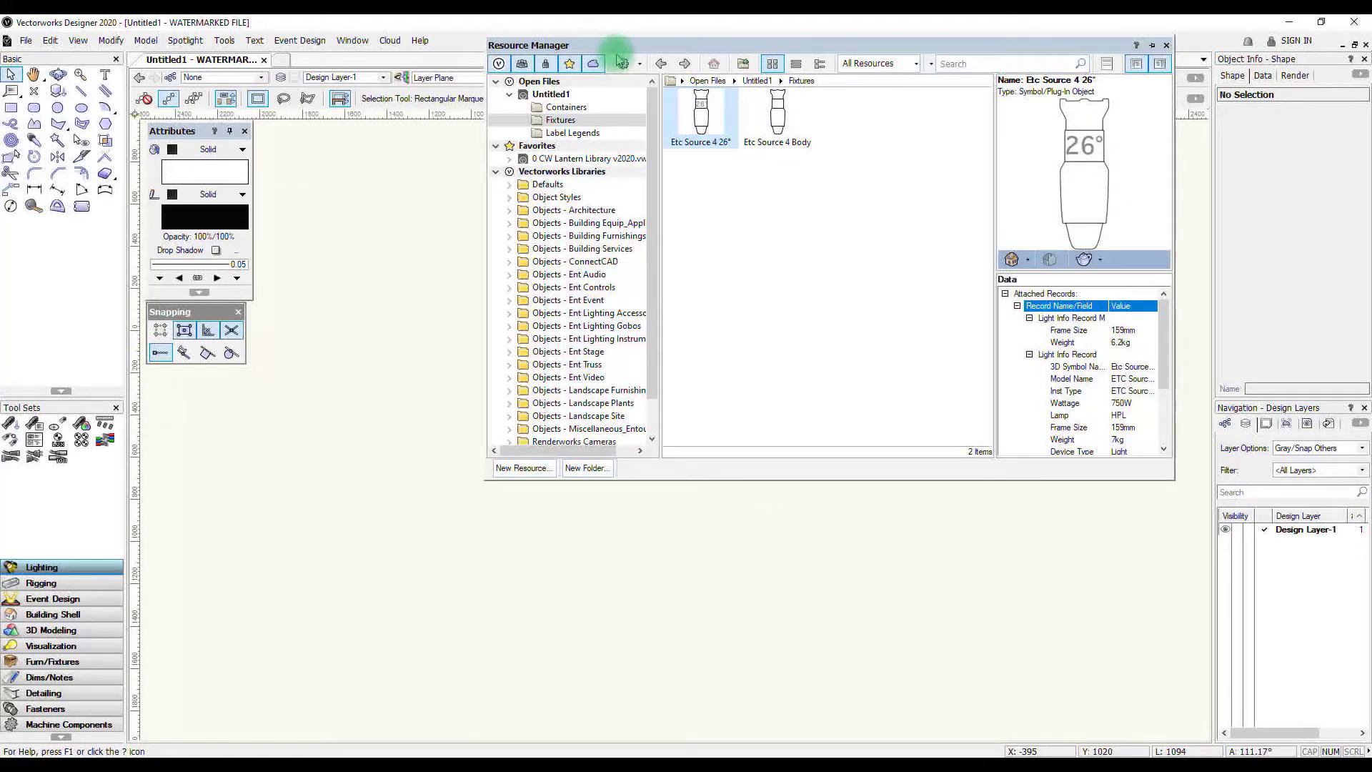
{"action": "double_click", "coordinate": [697, 113]}
{"action": "left_click", "coordinate": [696, 425]}
{"action": "left_click", "coordinate": [739, 386]}
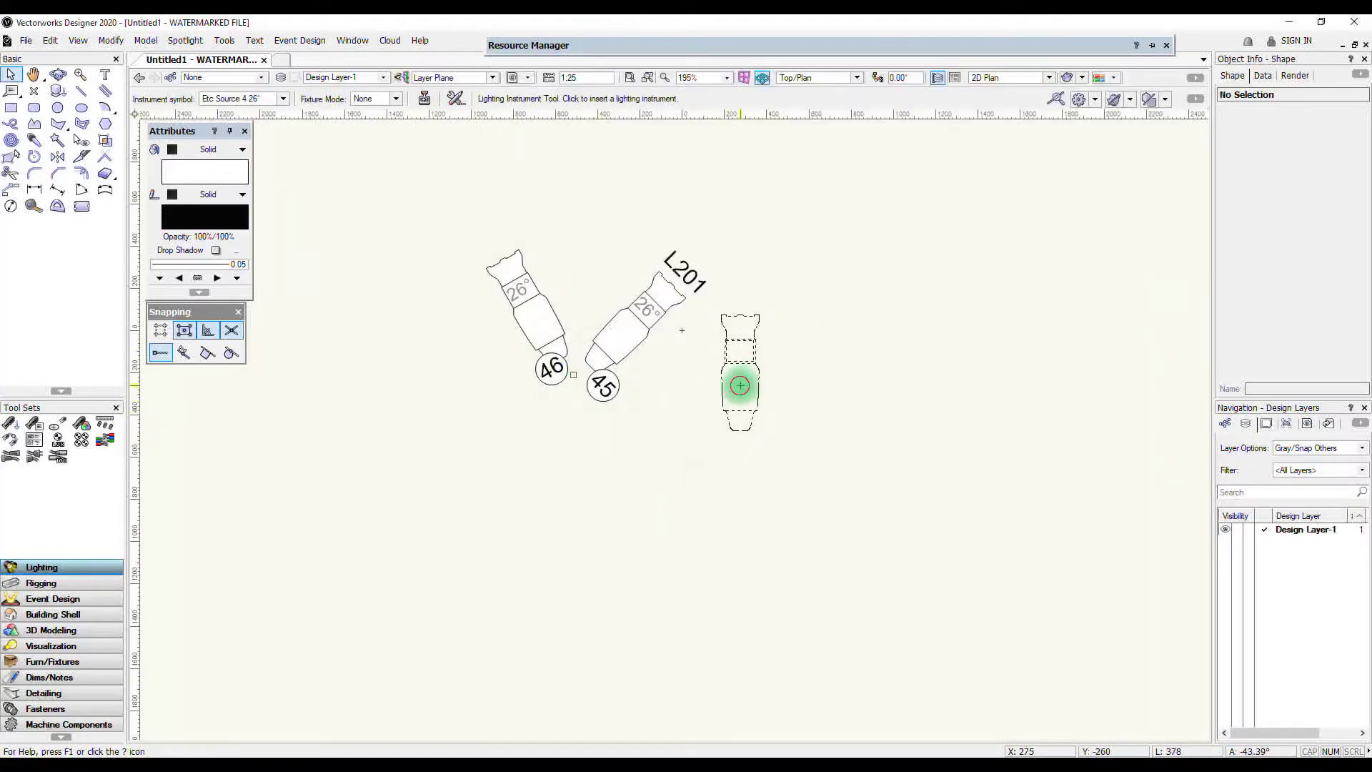
{"action": "left_click", "coordinate": [843, 330]}
{"action": "key", "text": "x"}
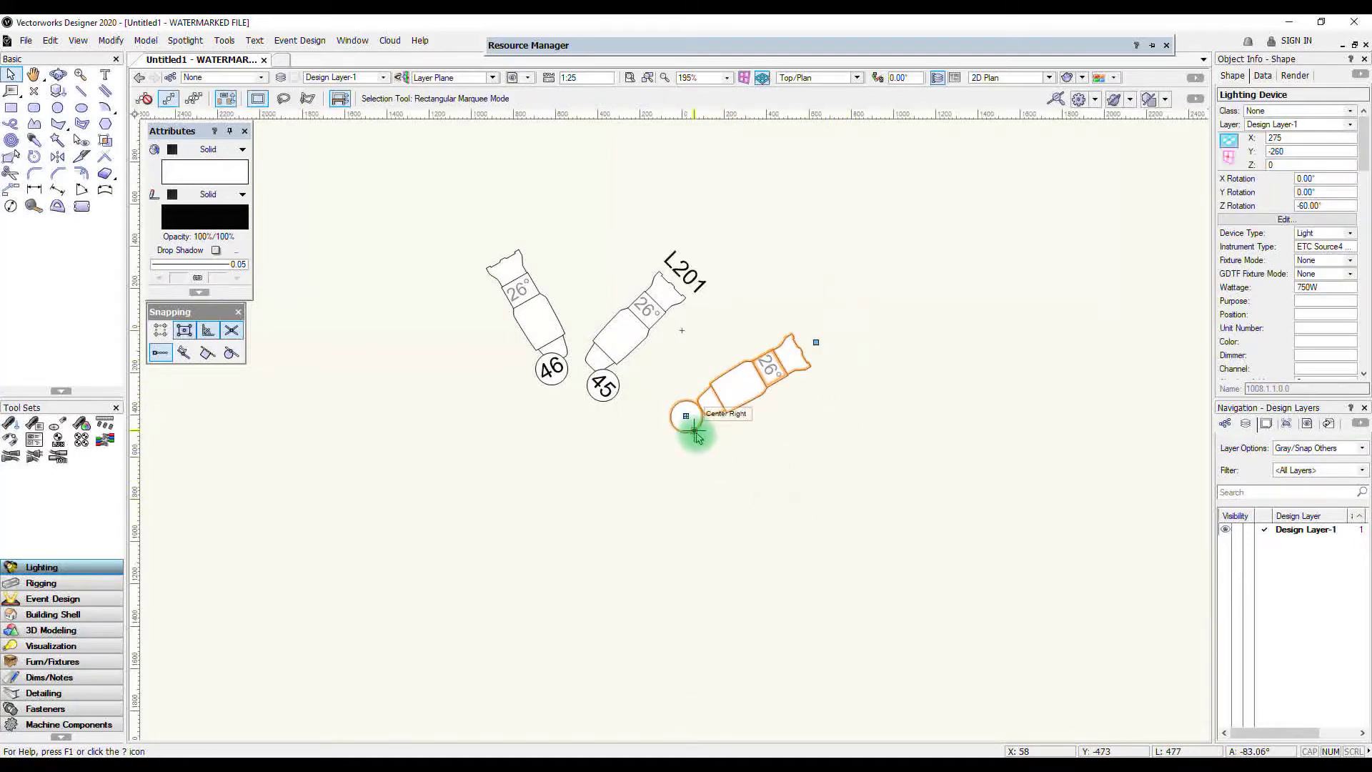
{"action": "key", "text": "Delete"}
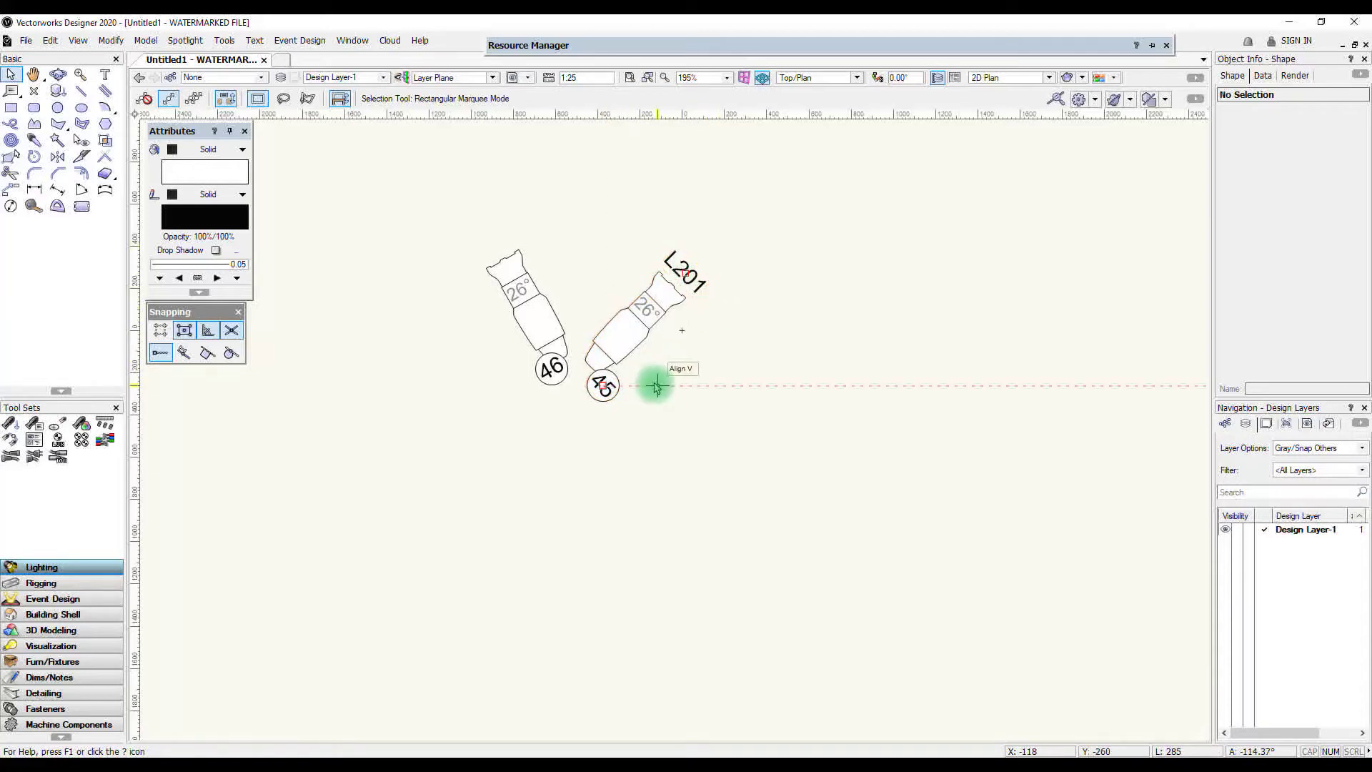
Change the right fixture's Channel from 45 to 450 in Object Info.
{"action": "scroll", "coordinate": [679, 373], "scroll_direction": "down", "scroll_amount": 2}
{"action": "scroll", "coordinate": [711, 375], "scroll_direction": "up", "scroll_amount": 3}
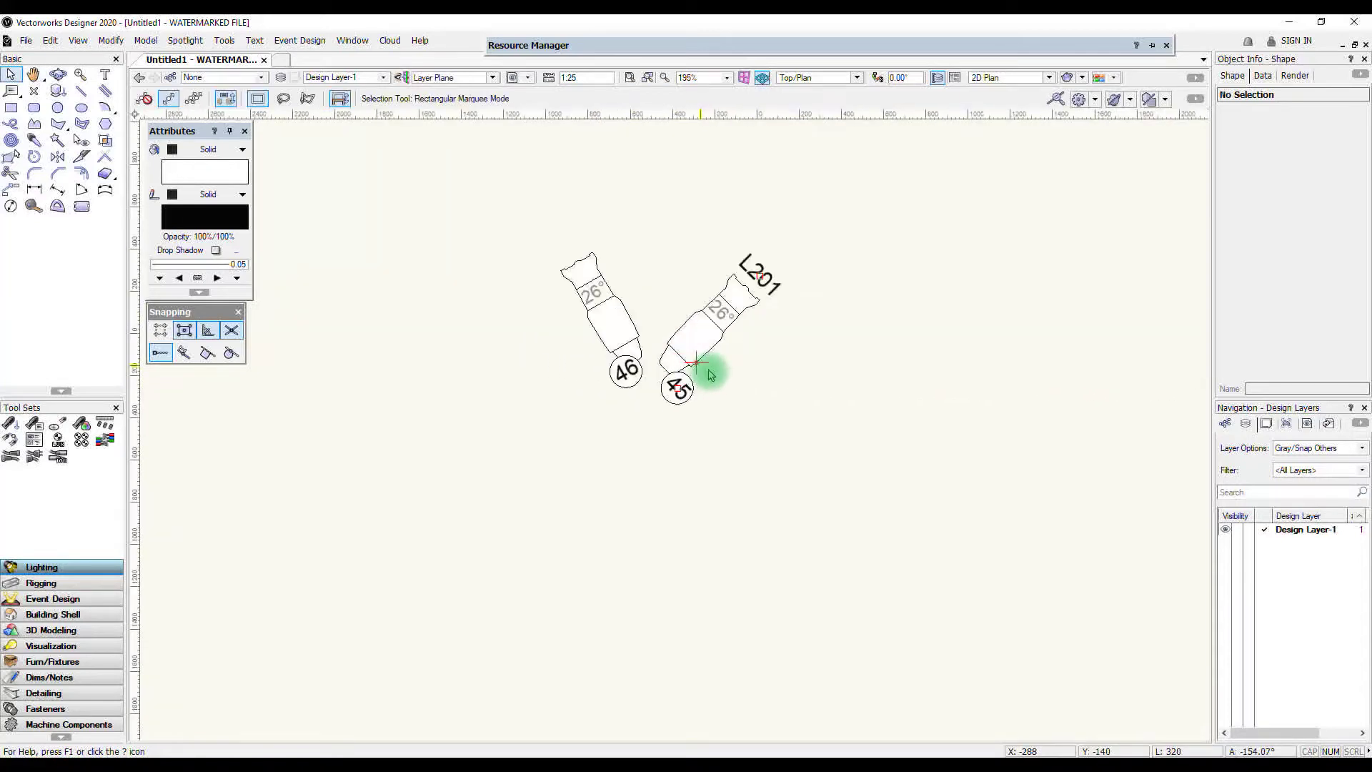
{"action": "middle_click_drag", "start_coordinate": [763, 361], "coordinate": [745, 428]}
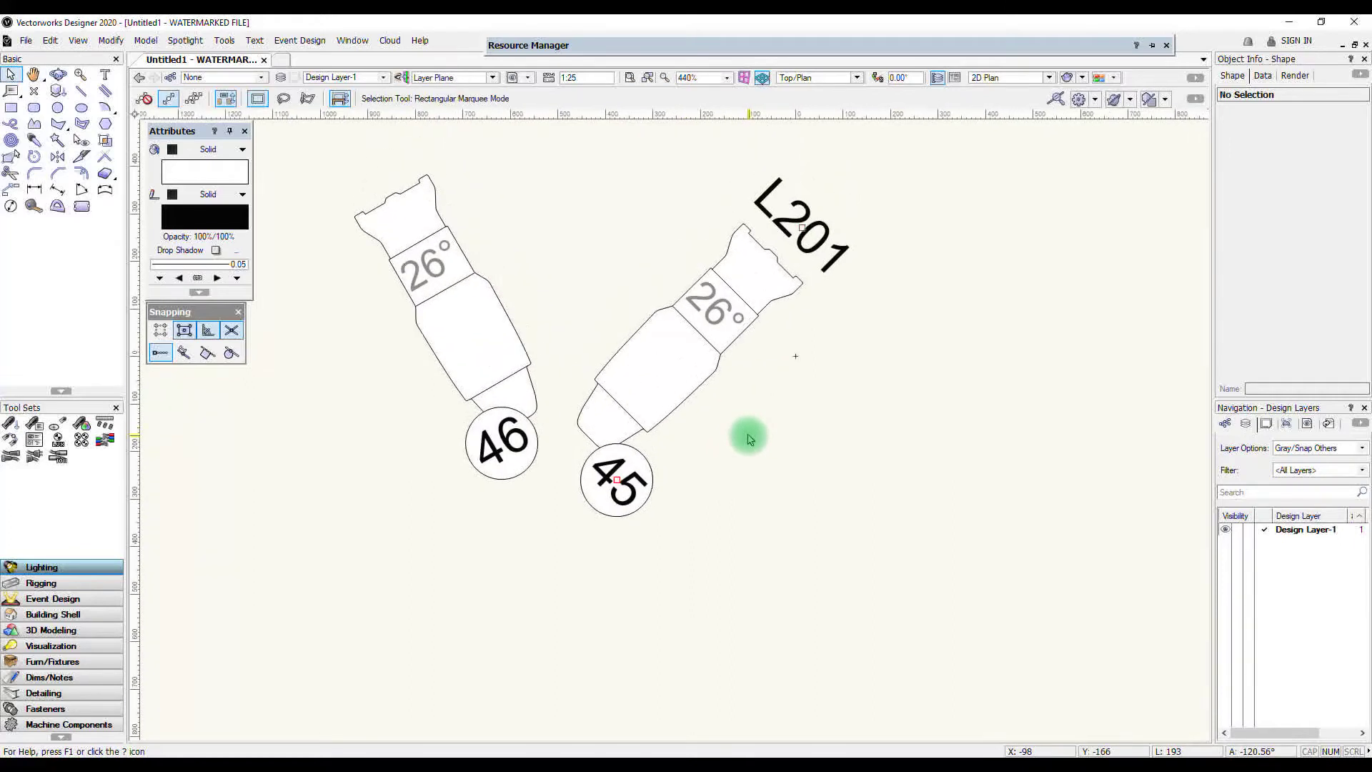
{"action": "left_click", "coordinate": [711, 415]}
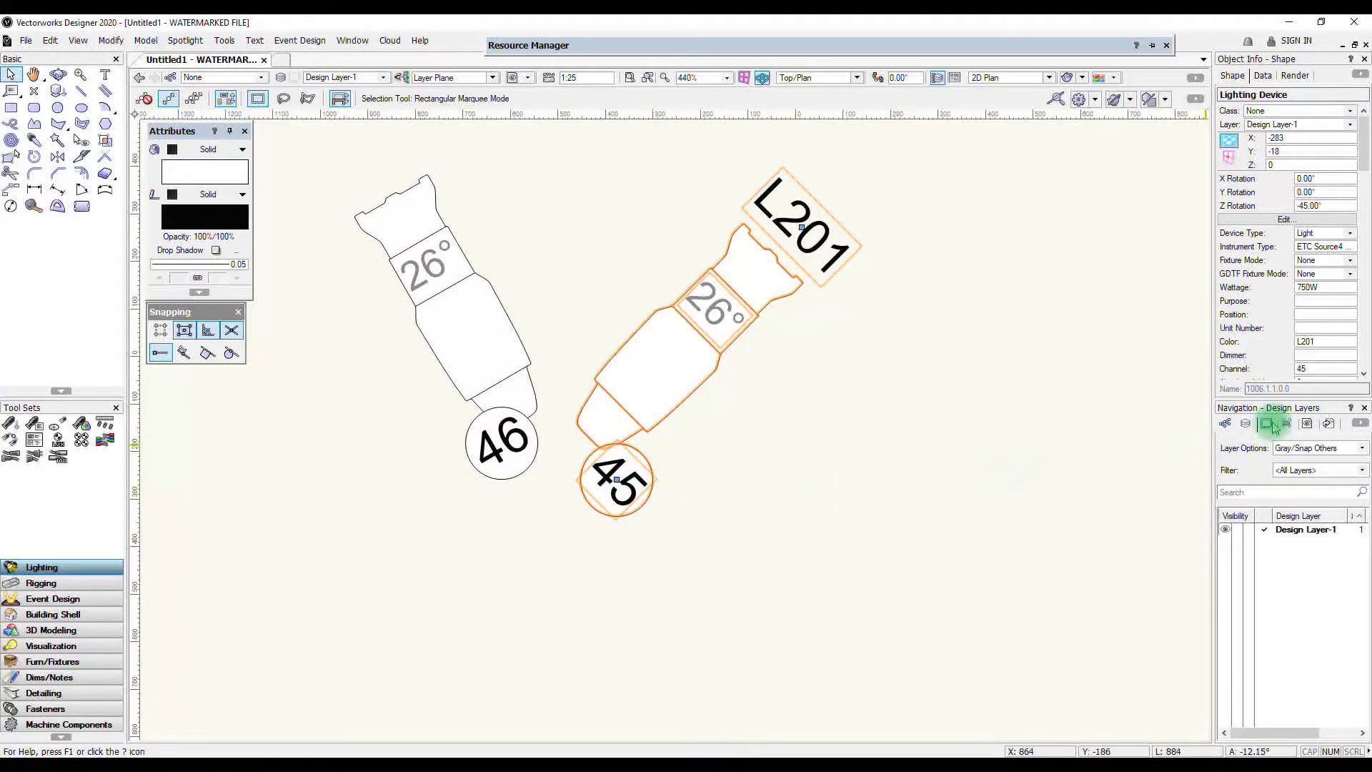
{"action": "left_click", "coordinate": [1323, 367]}
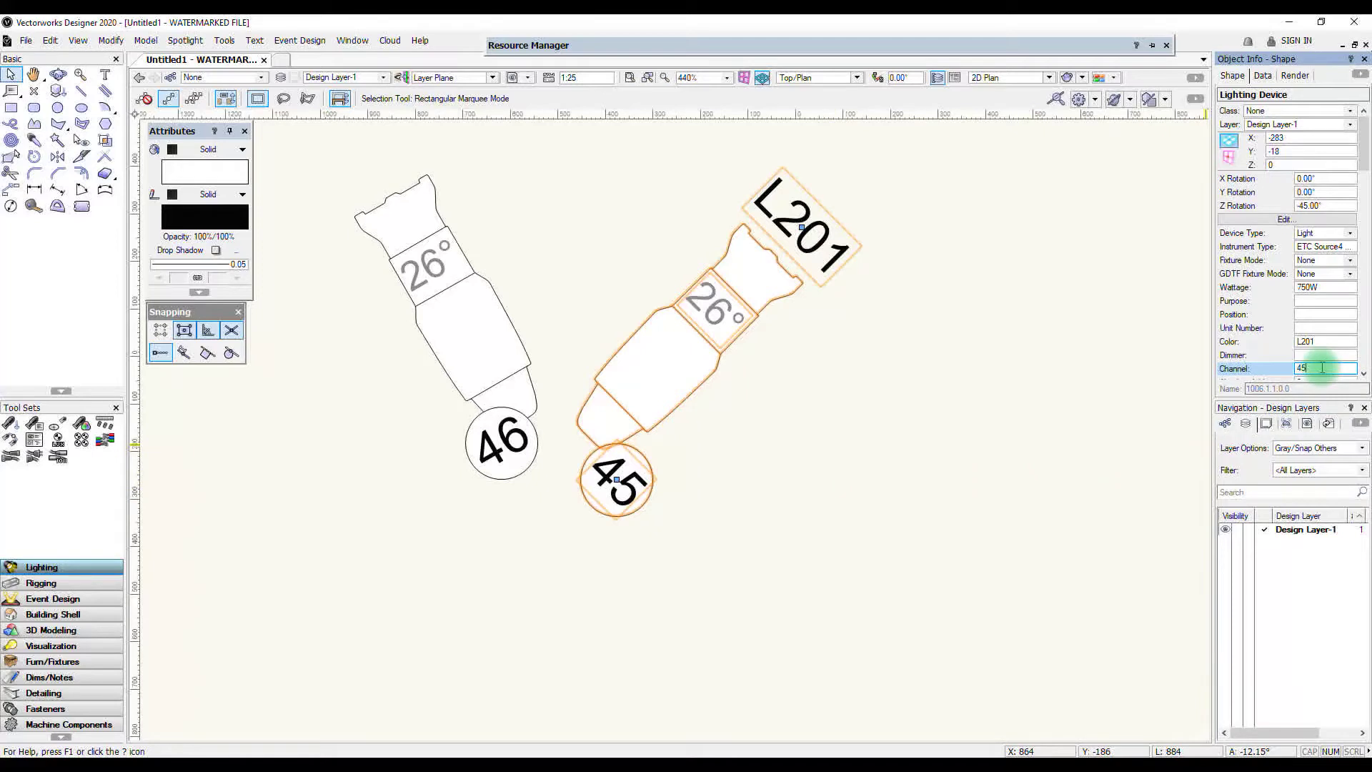
{"action": "type", "text": "0"}
{"action": "key", "text": "Return"}
Reselect the L201 fixture and expand the Resource Manager.
{"action": "left_click", "coordinate": [839, 478]}
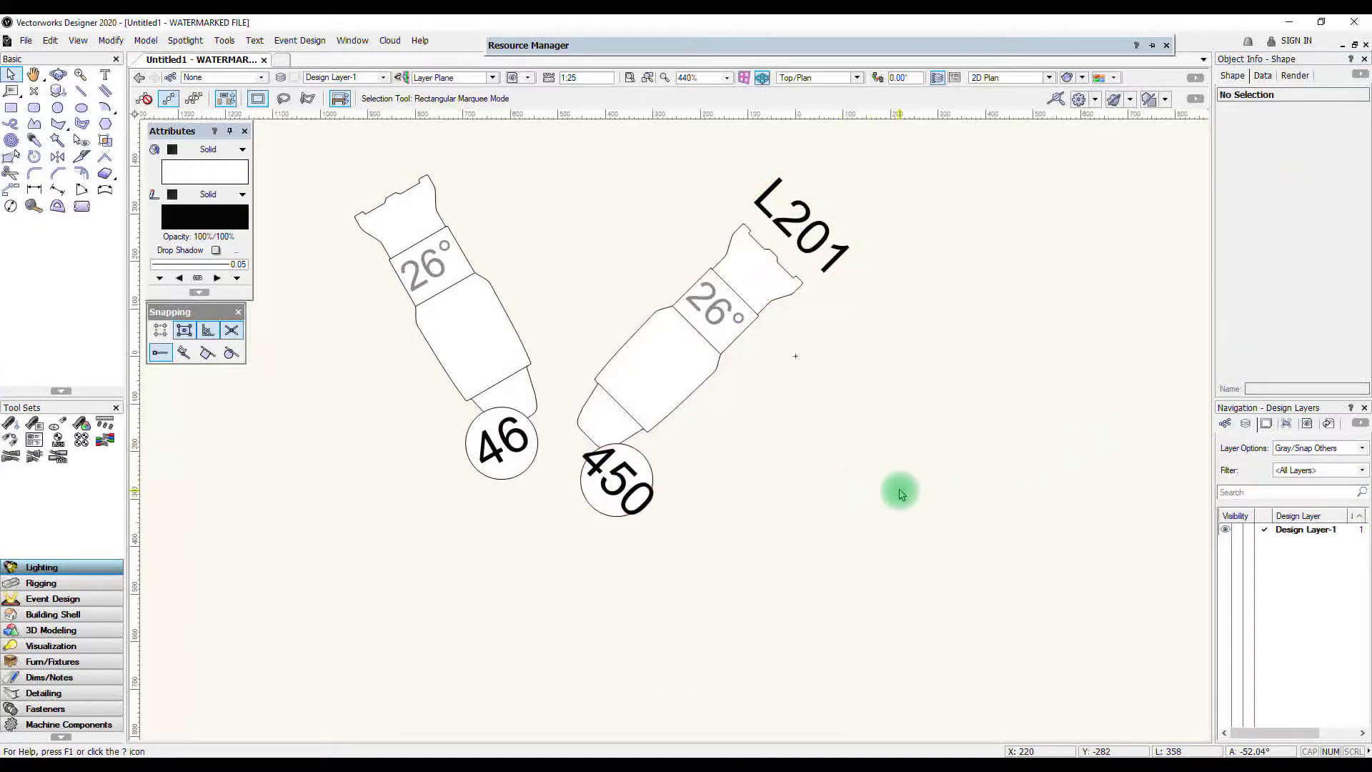
{"action": "left_click", "coordinate": [693, 384]}
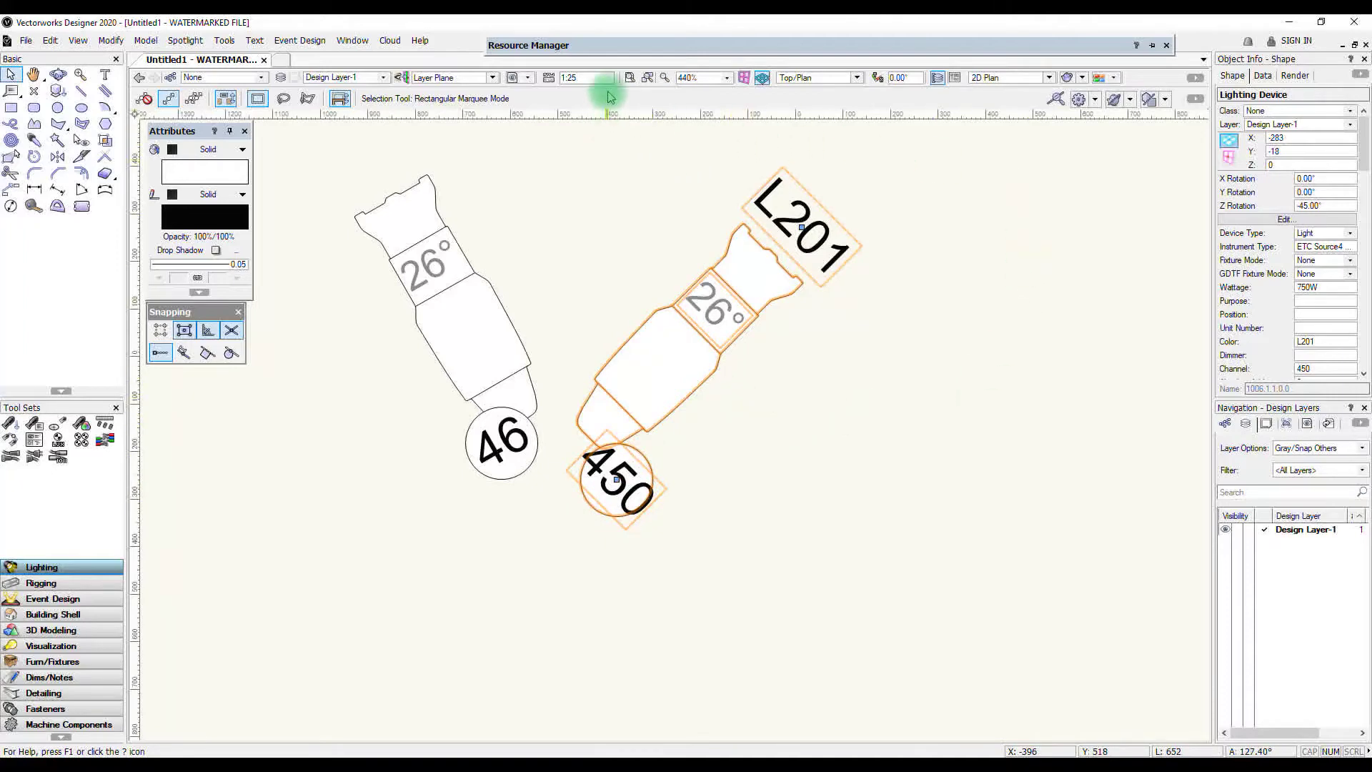
{"action": "left_click", "coordinate": [612, 45]}
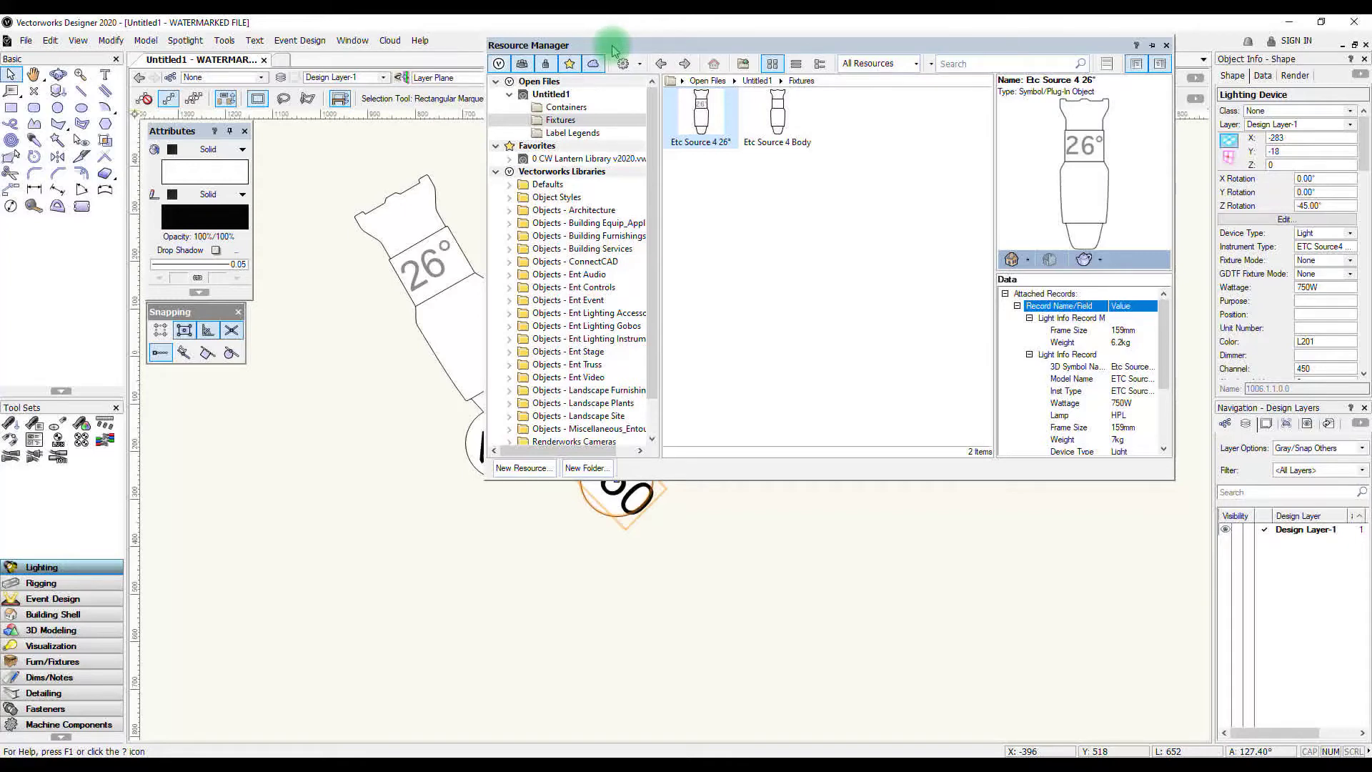
View the Generic label legend, then the Containers folder with Circle, Hexagon, Rectangle and Triangle.
{"action": "left_click", "coordinate": [586, 130]}
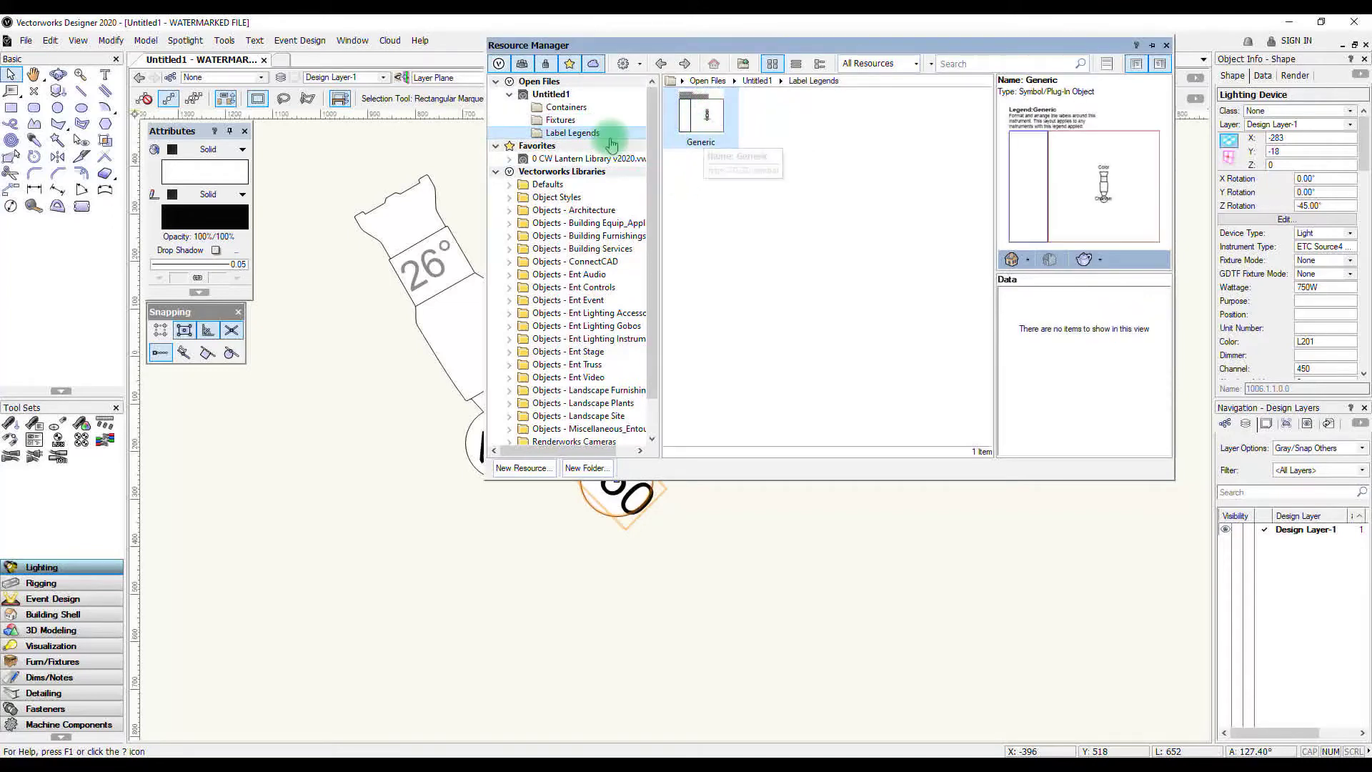
{"action": "left_click", "coordinate": [571, 111]}
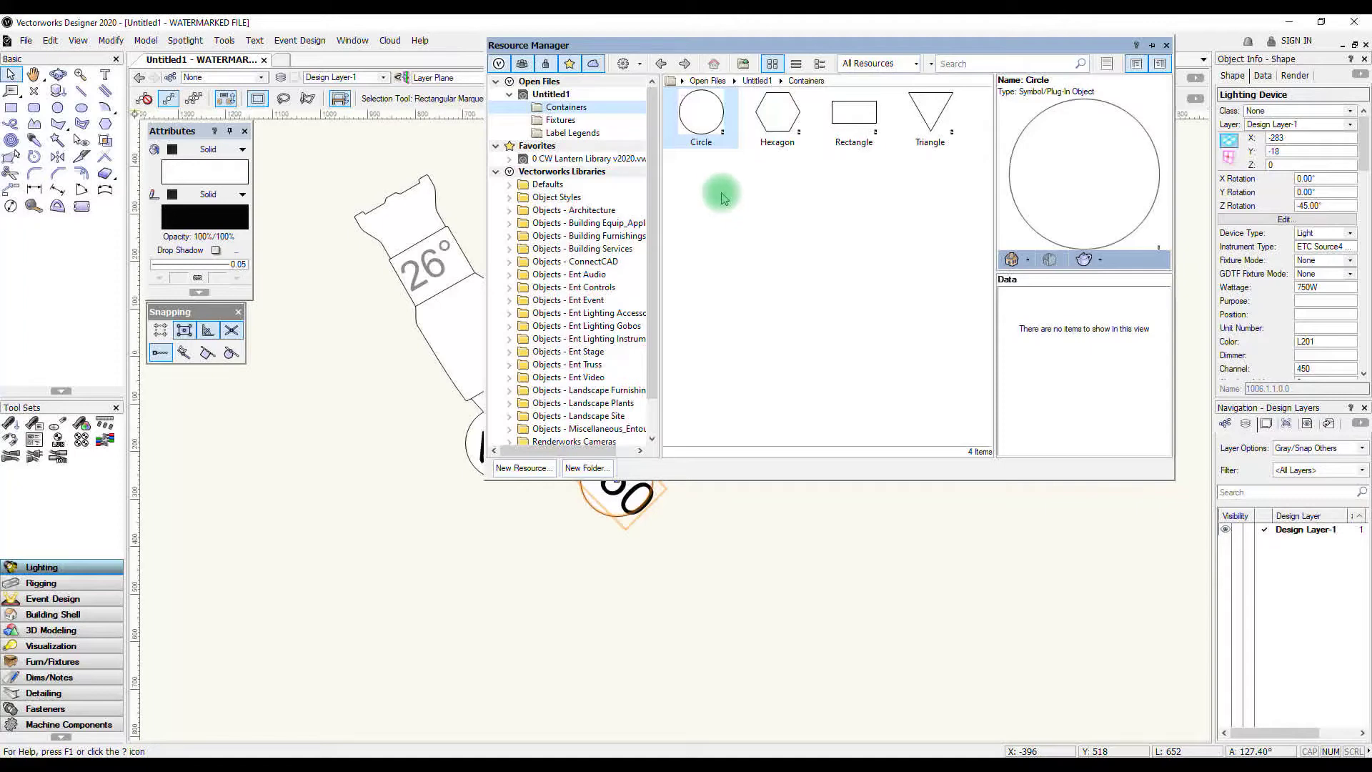
Enlarge the Circle container's 2D geometry so the 46 and 450 channel circles grow.
{"action": "right_click", "coordinate": [702, 122]}
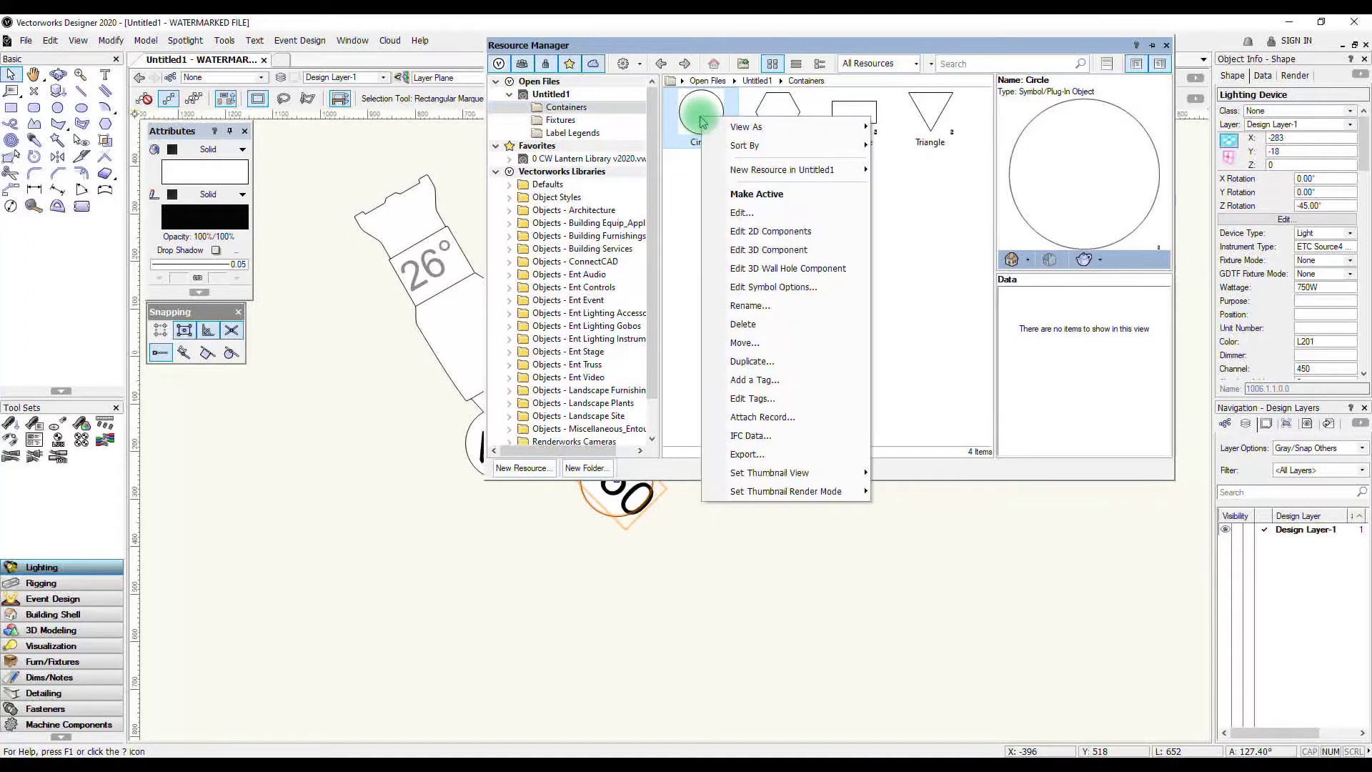
{"action": "left_click", "coordinate": [748, 230]}
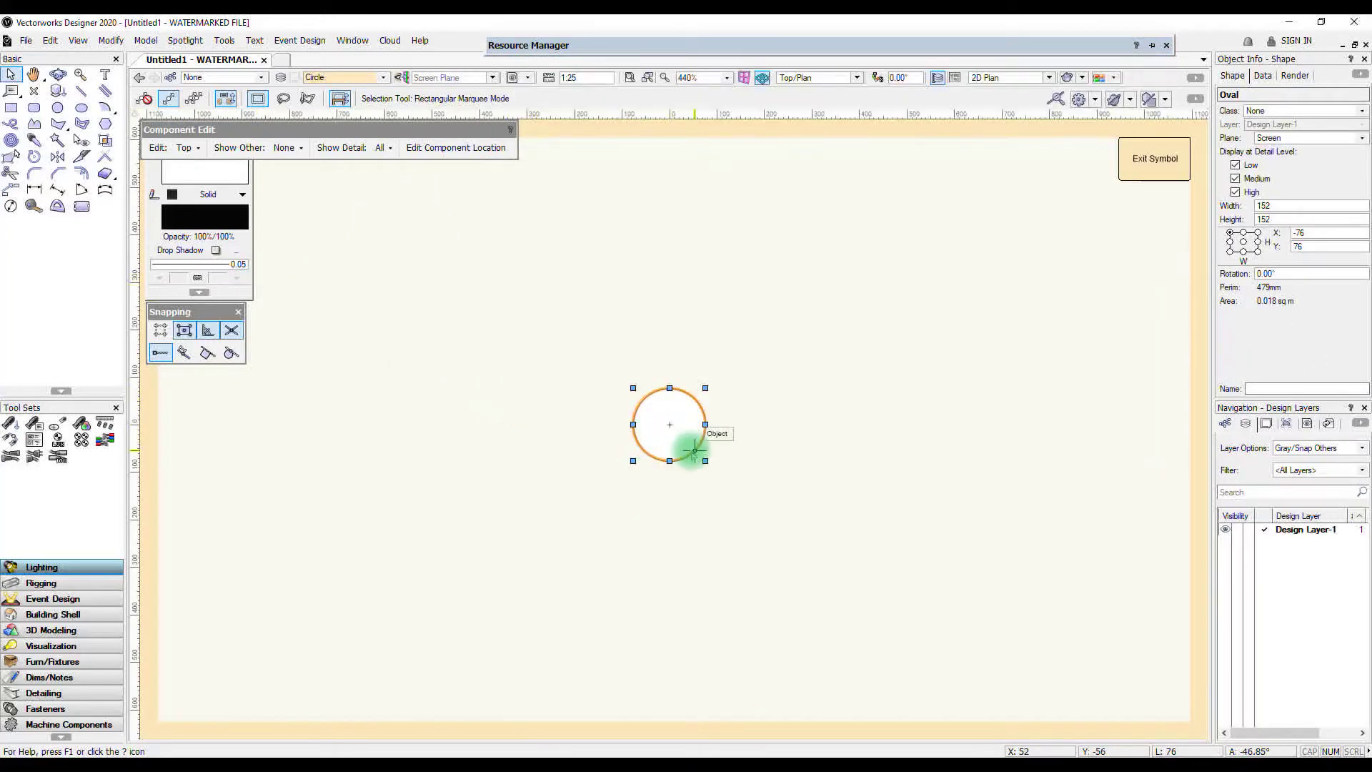
{"action": "left_click_drag", "start_coordinate": [705, 460], "coordinate": [738, 492]}
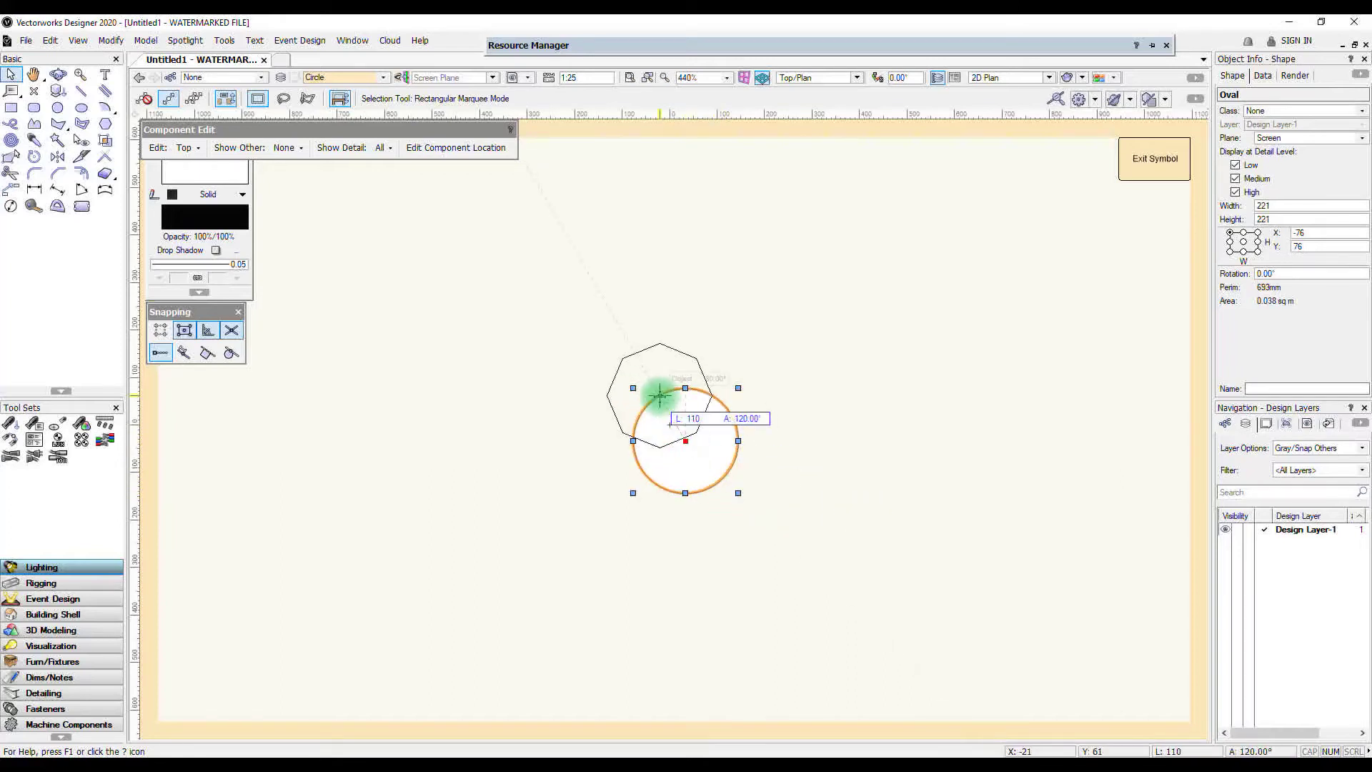
{"action": "left_click_drag", "start_coordinate": [660, 395], "coordinate": [669, 424]}
{"action": "left_click", "coordinate": [1152, 166]}
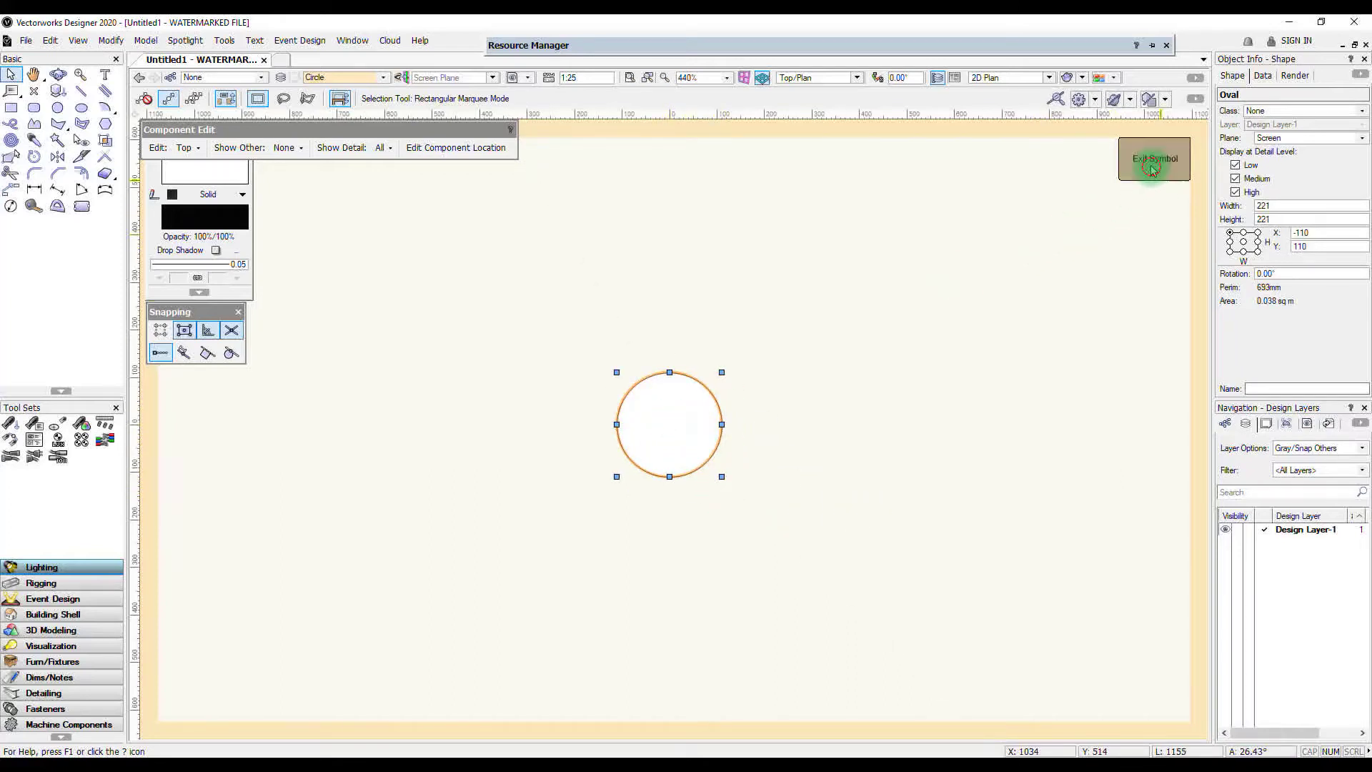
{"action": "left_click", "coordinate": [715, 490]}
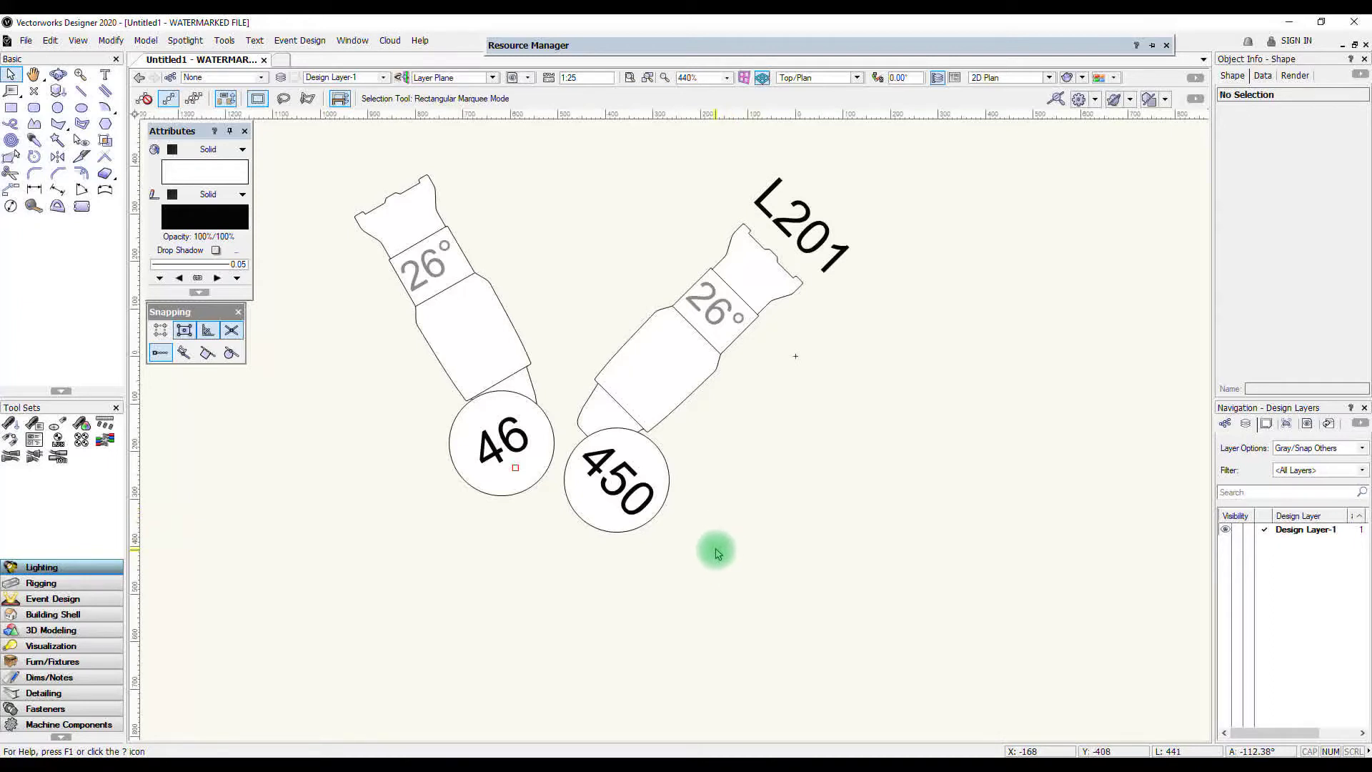
{"action": "scroll", "coordinate": [747, 527], "scroll_direction": "down", "scroll_amount": 2}
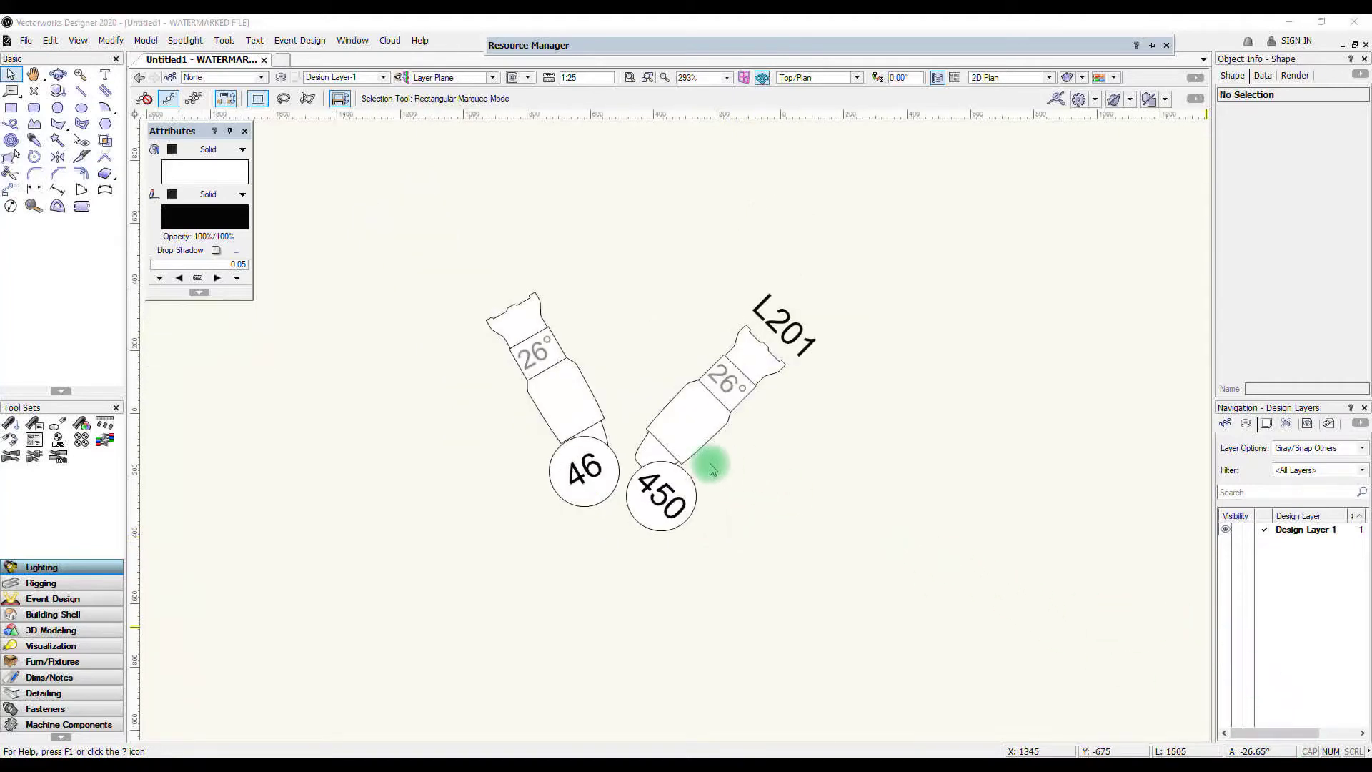
Enter gobo 77138 in the Gobo 1 field of the channel 450 (L201) fixture.
{"action": "left_click", "coordinate": [716, 398]}
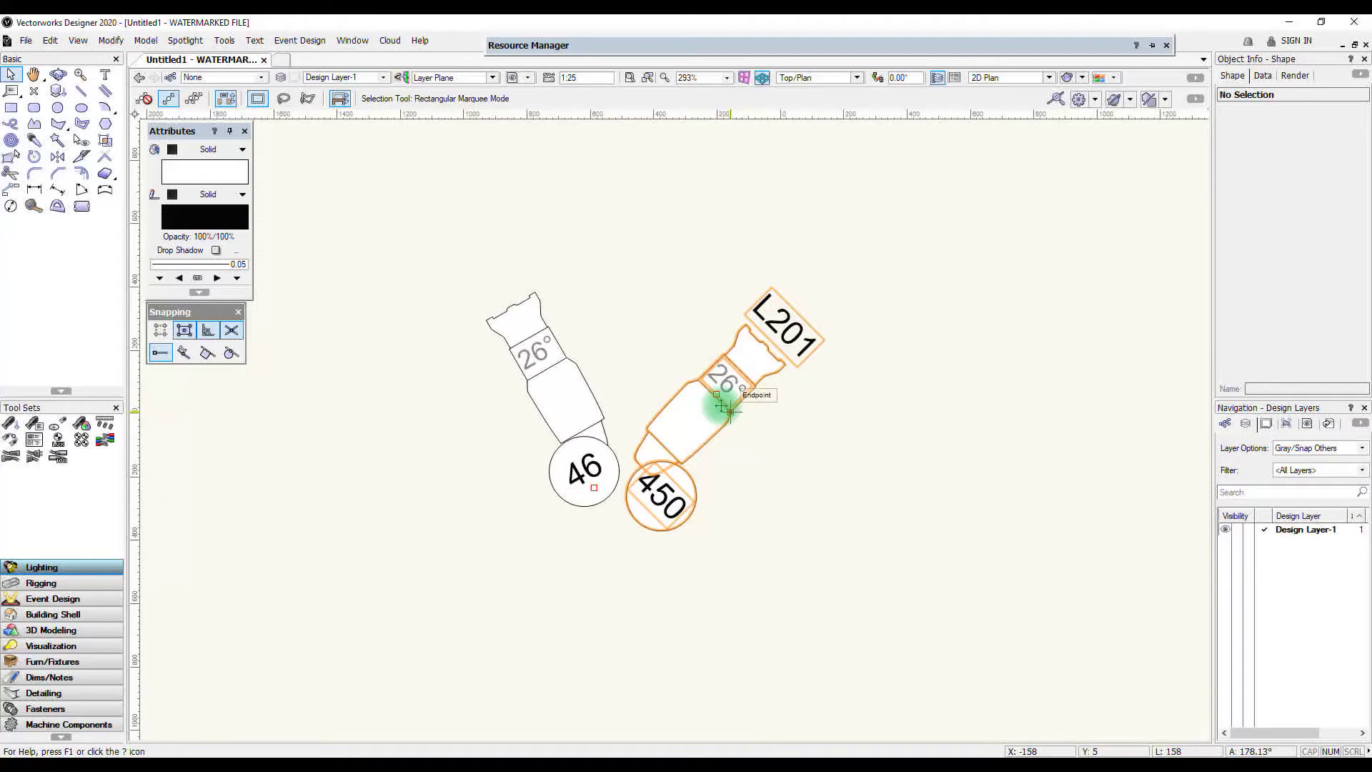
{"action": "left_click", "coordinate": [723, 406]}
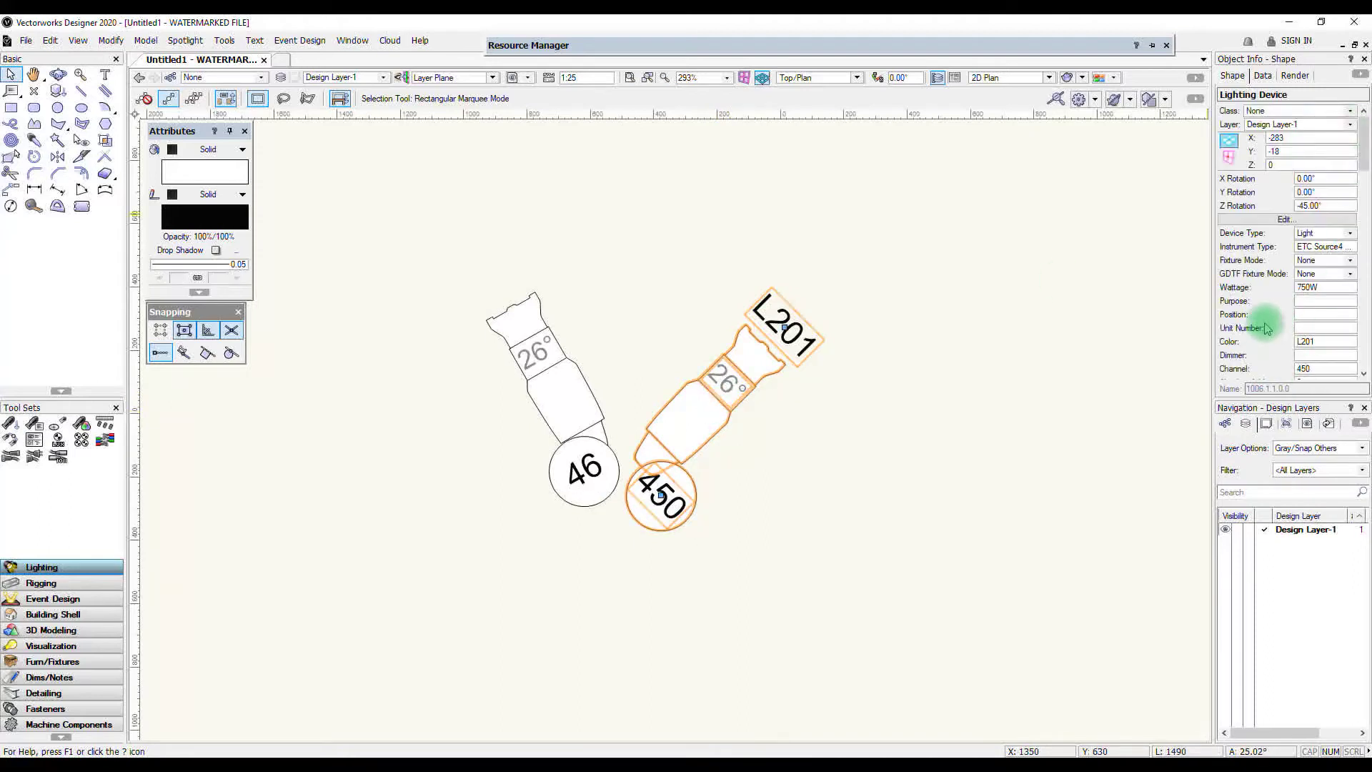
{"action": "scroll", "coordinate": [1264, 325], "scroll_direction": "down", "scroll_amount": 8}
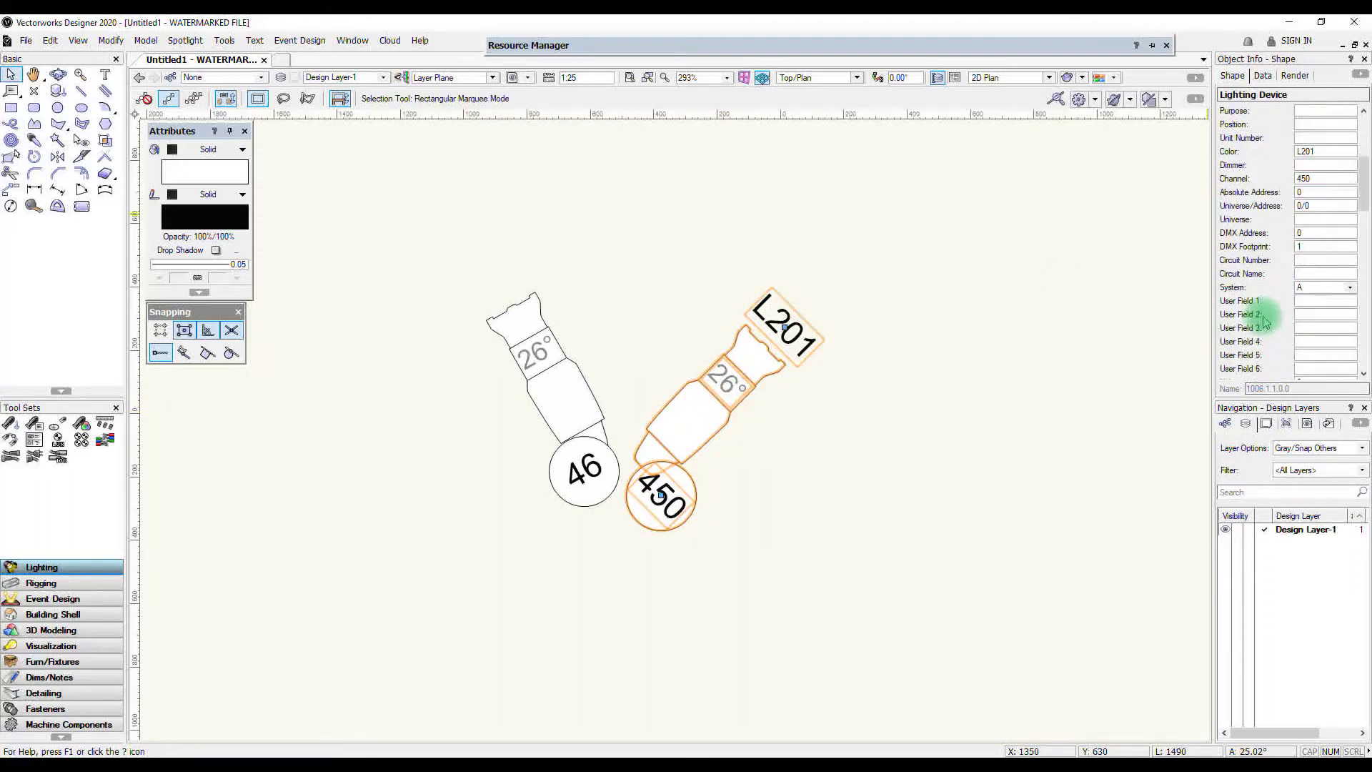
{"action": "scroll", "coordinate": [1265, 323], "scroll_direction": "down", "scroll_amount": 4}
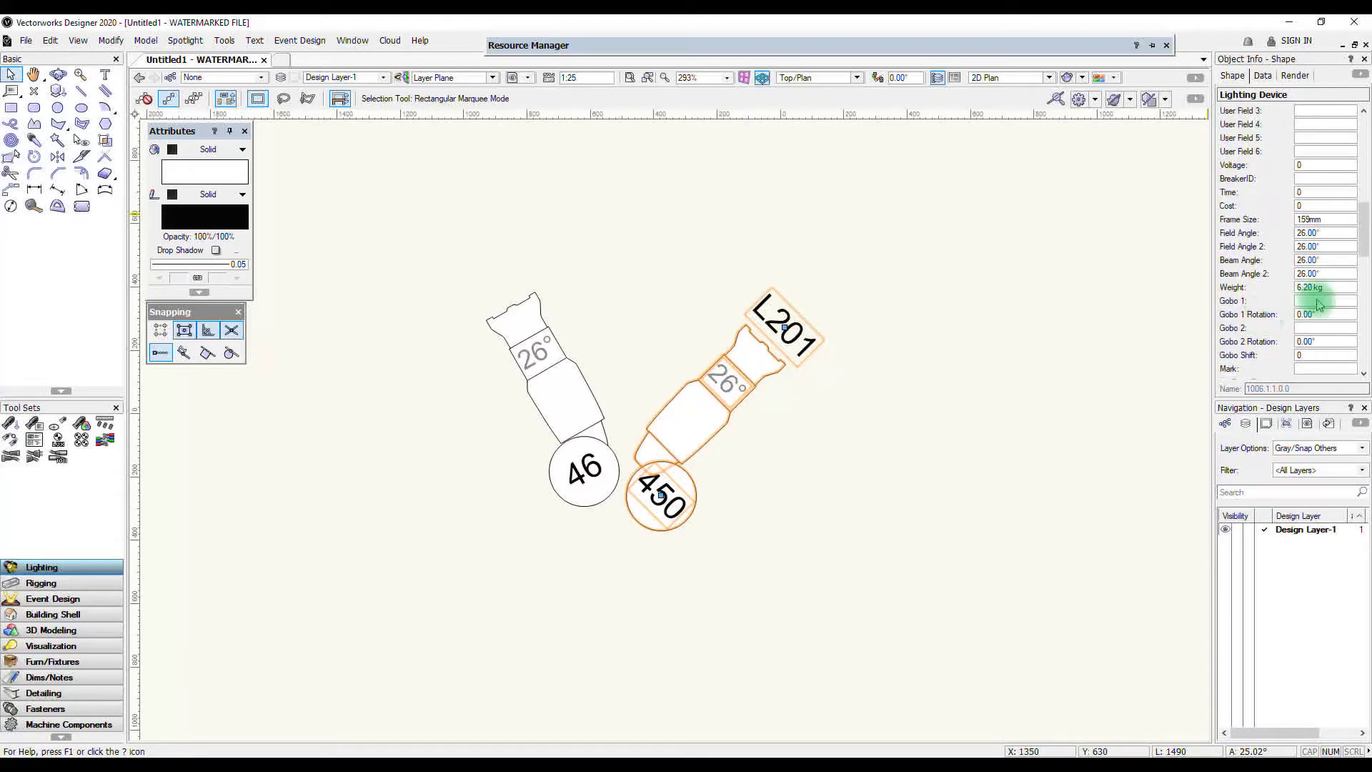
{"action": "left_click", "coordinate": [1323, 300]}
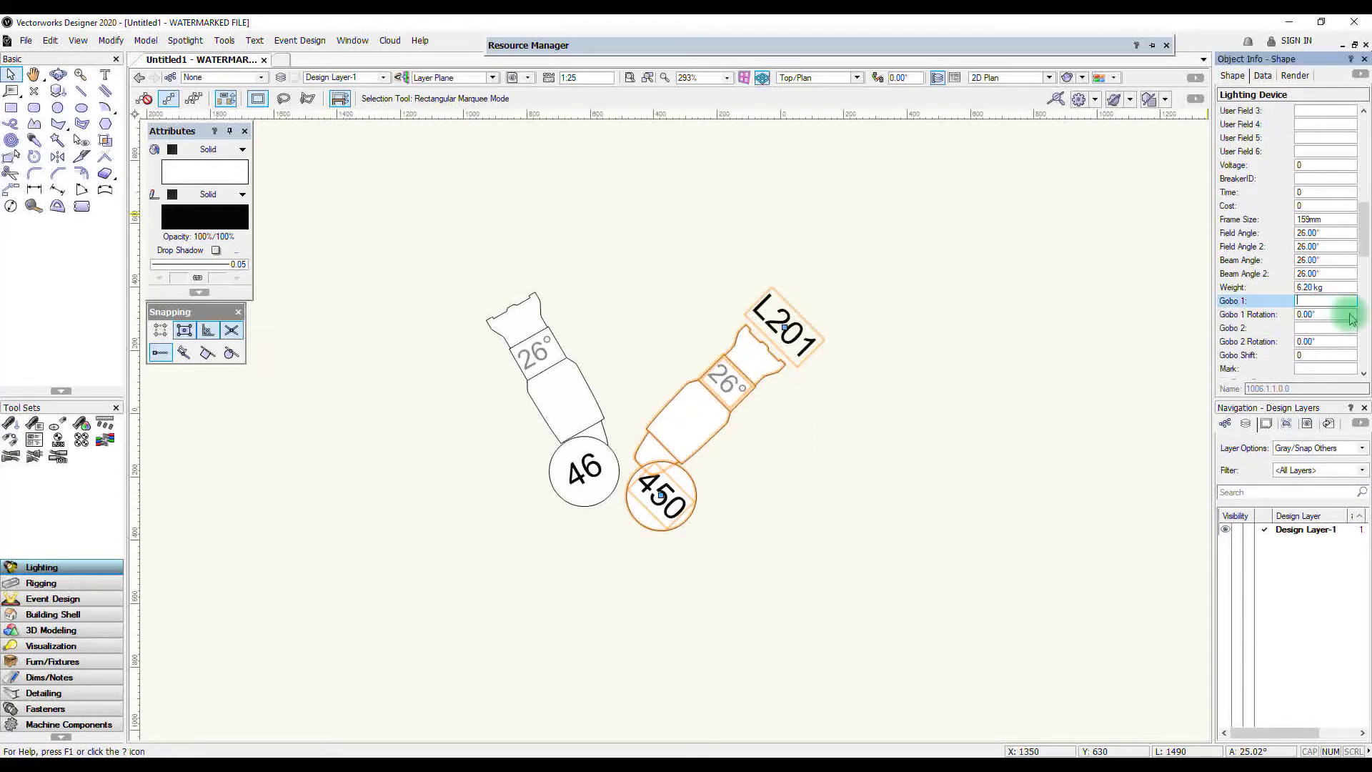
{"action": "type", "text": "77138"}
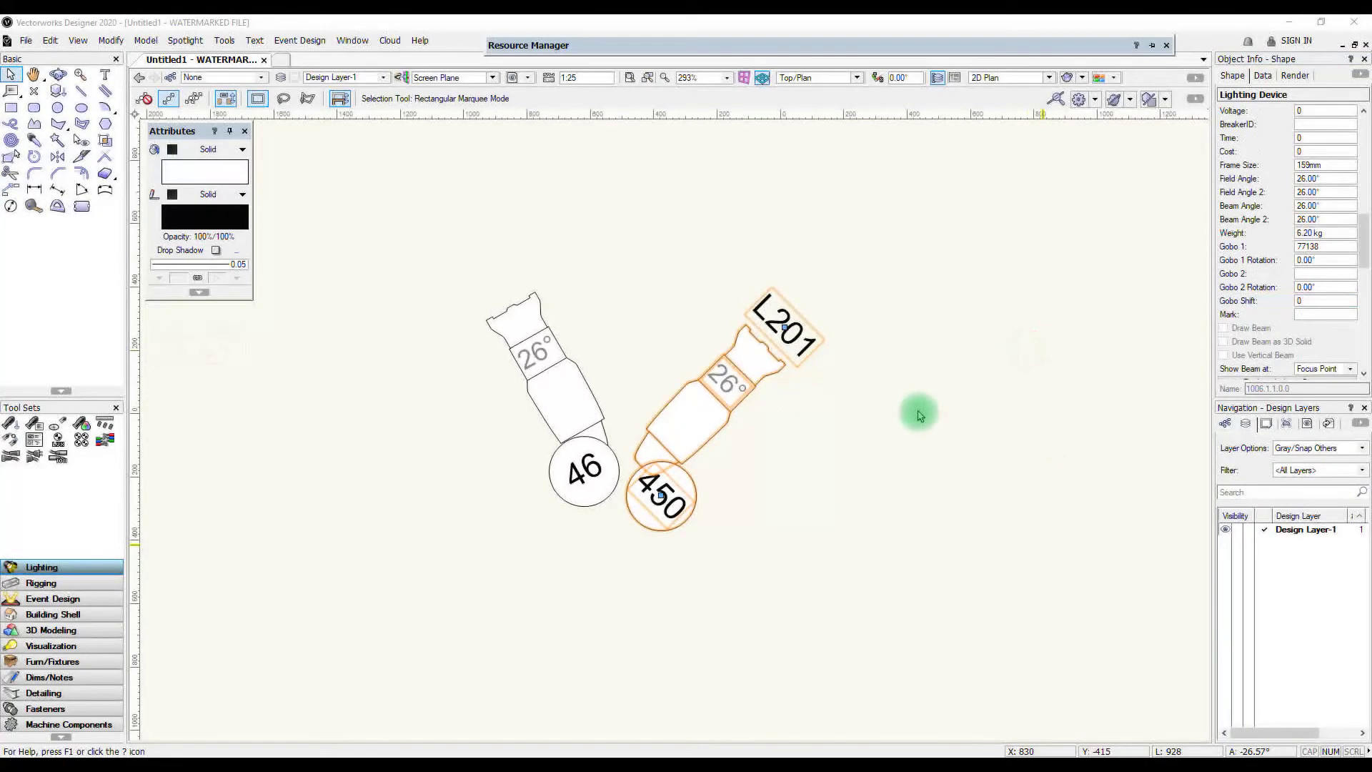
{"action": "left_click", "coordinate": [185, 40]}
In the Label Legend Manager, enable Use for row 37 Gobo 1 in the Generic legend's fields.
{"action": "mouse_move", "coordinate": [212, 230]}
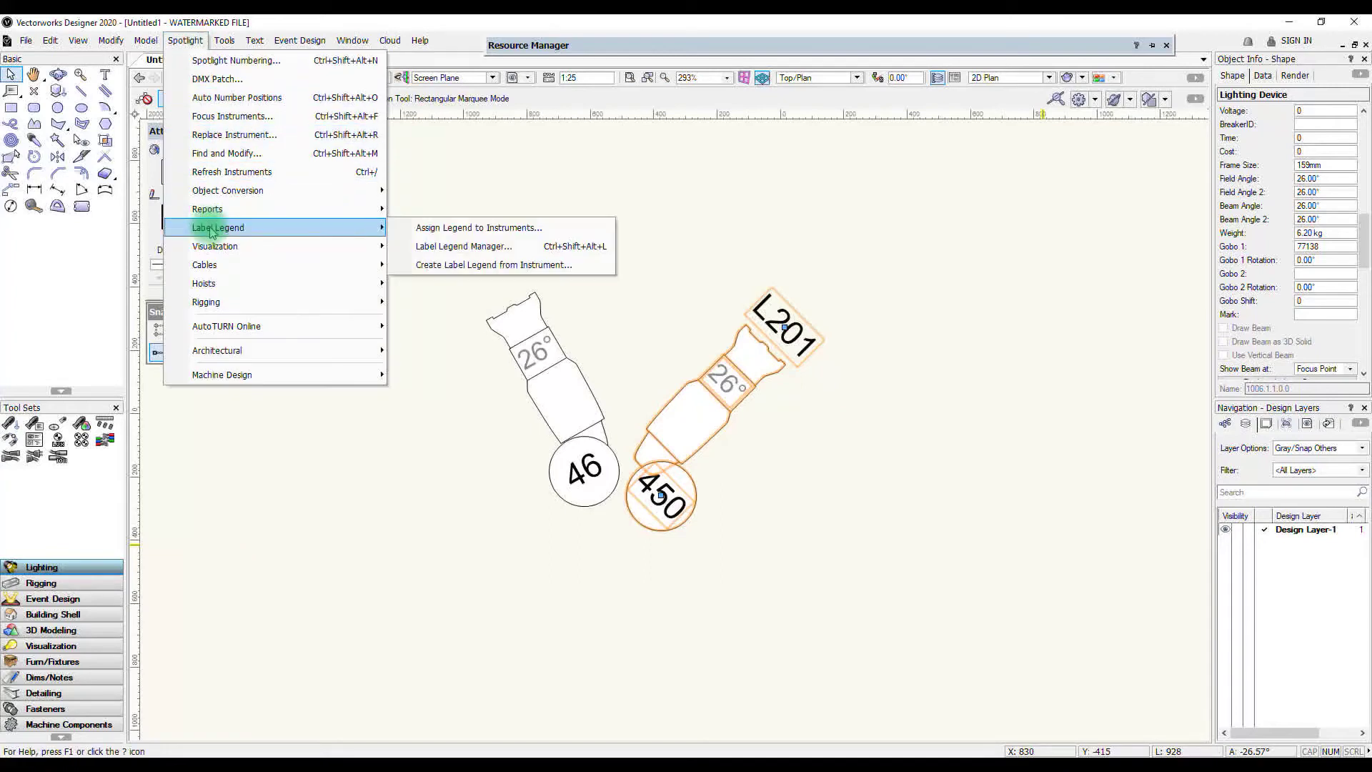
{"action": "left_click", "coordinate": [453, 247]}
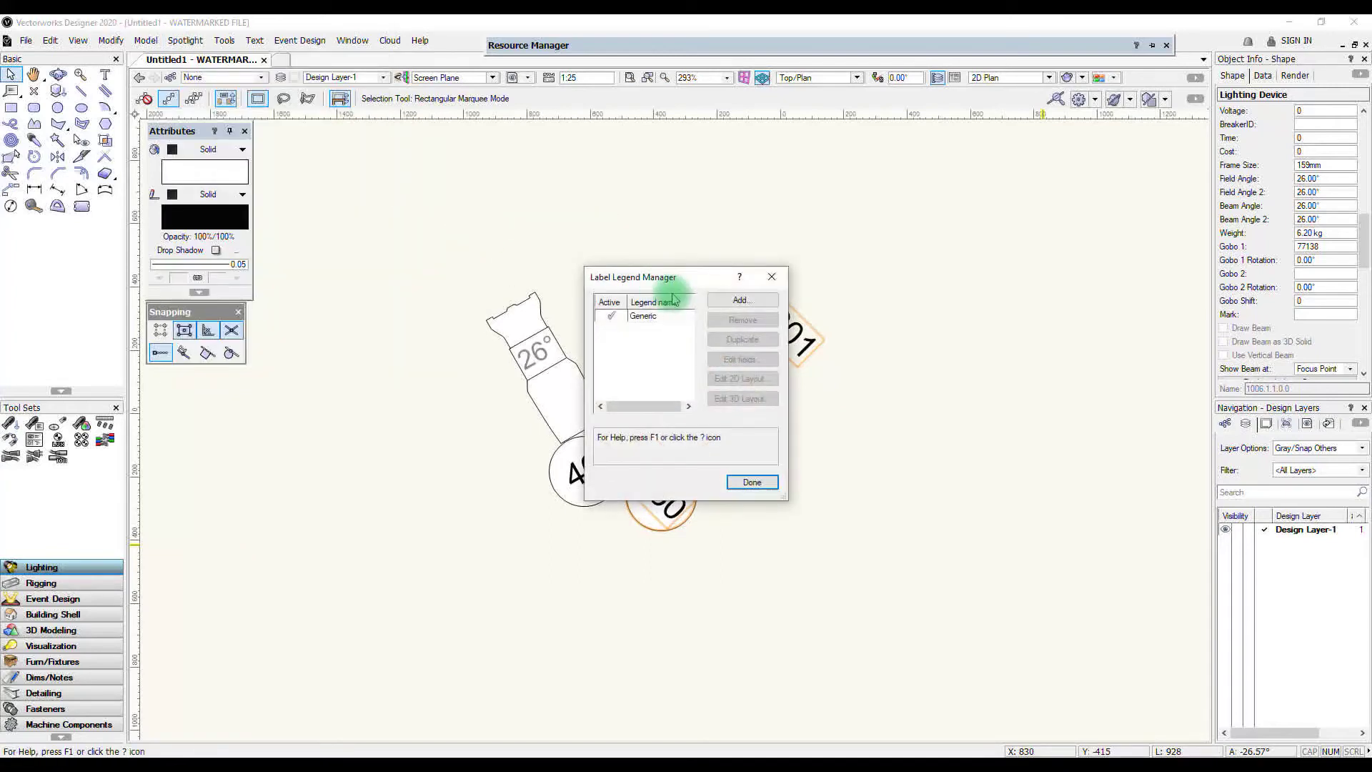
{"action": "left_click", "coordinate": [658, 317]}
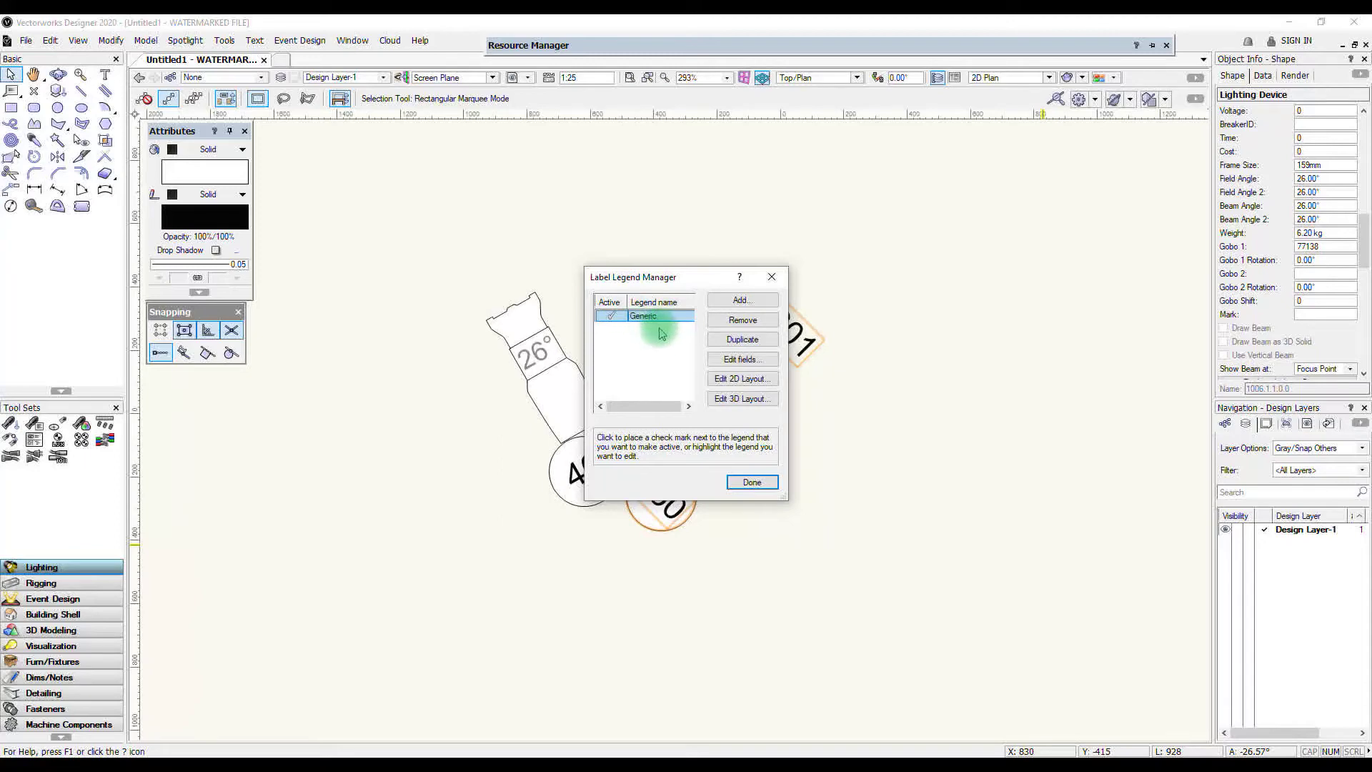
{"action": "left_click", "coordinate": [730, 363]}
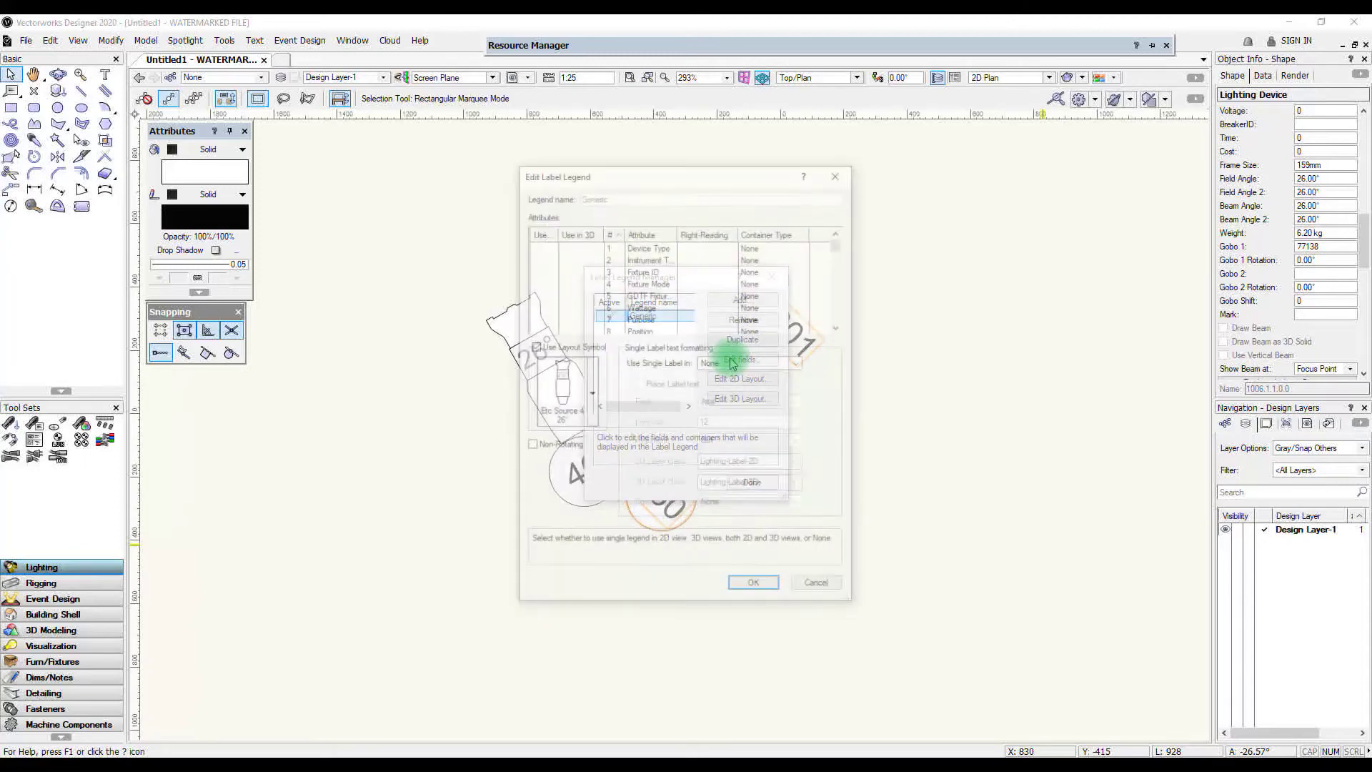
{"action": "scroll", "coordinate": [622, 285], "scroll_direction": "down", "scroll_amount": 6}
{"action": "scroll", "coordinate": [623, 285], "scroll_direction": "down", "scroll_amount": 5}
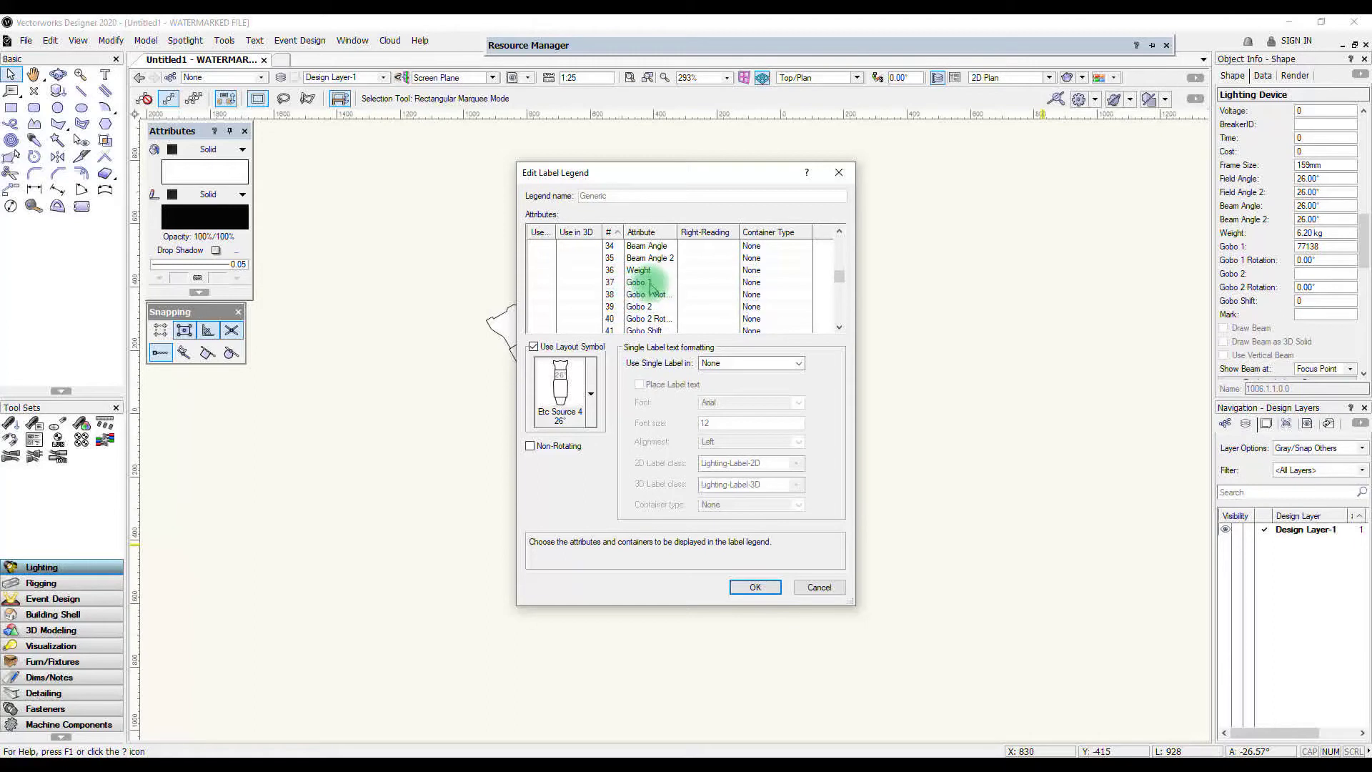
{"action": "left_click", "coordinate": [543, 282]}
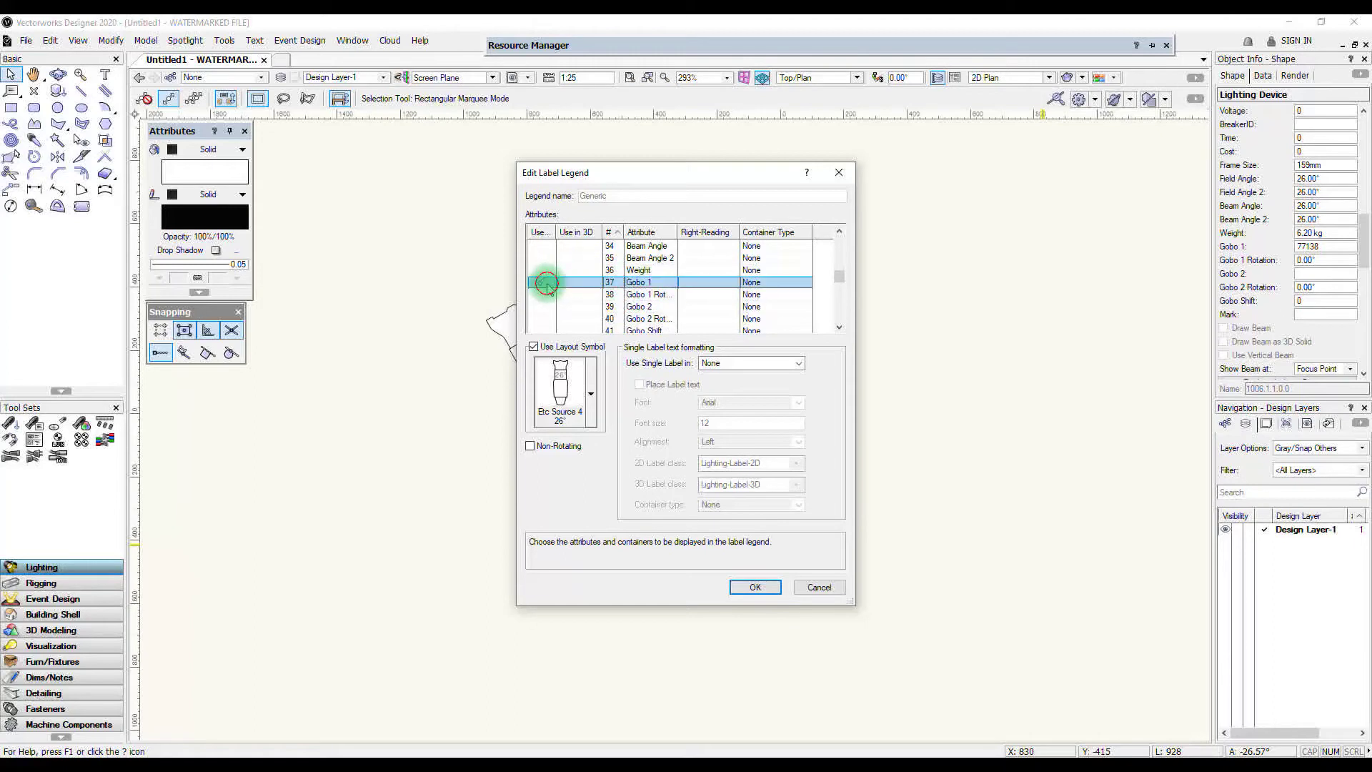
{"action": "left_click", "coordinate": [748, 587]}
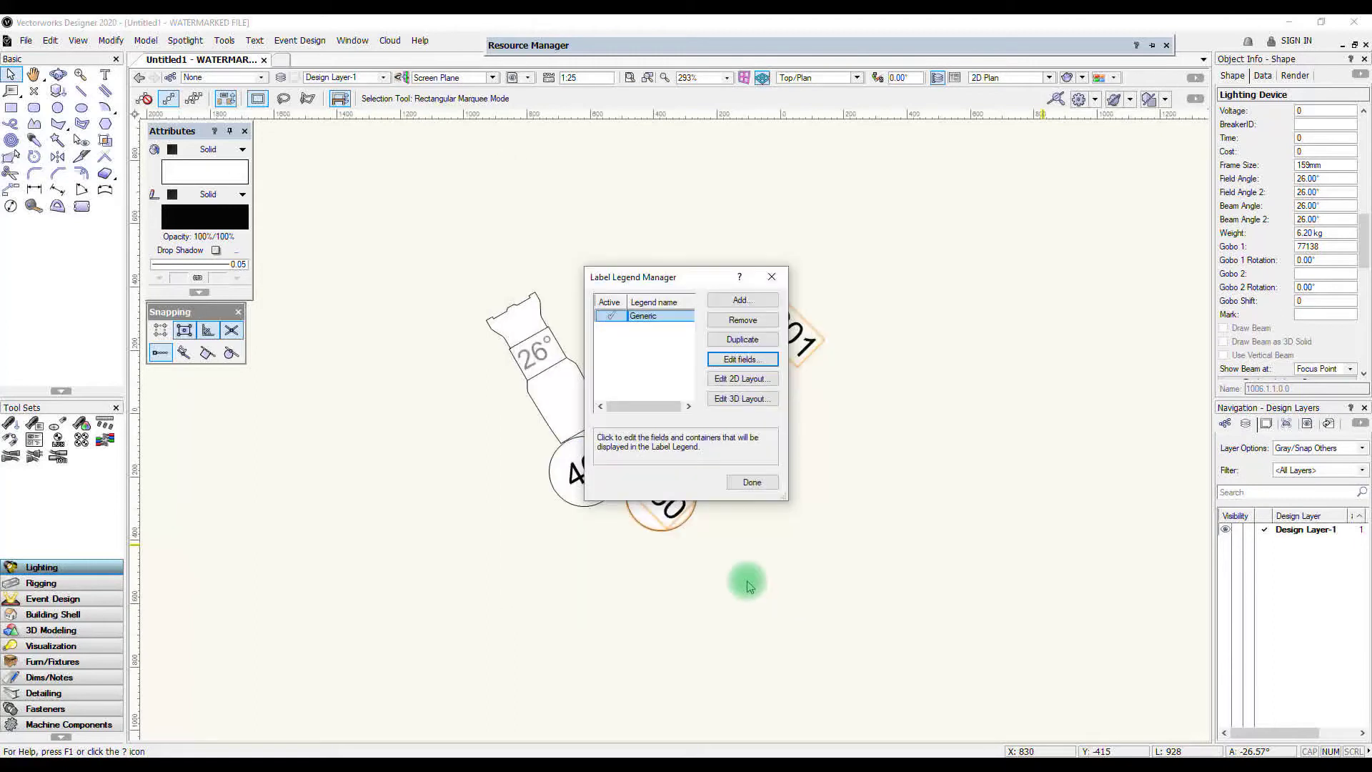
In the Generic 2D layout, drag the Gobo 1 label onto the fixture centre and rotate it 90° to vertical.
{"action": "left_click", "coordinate": [743, 378]}
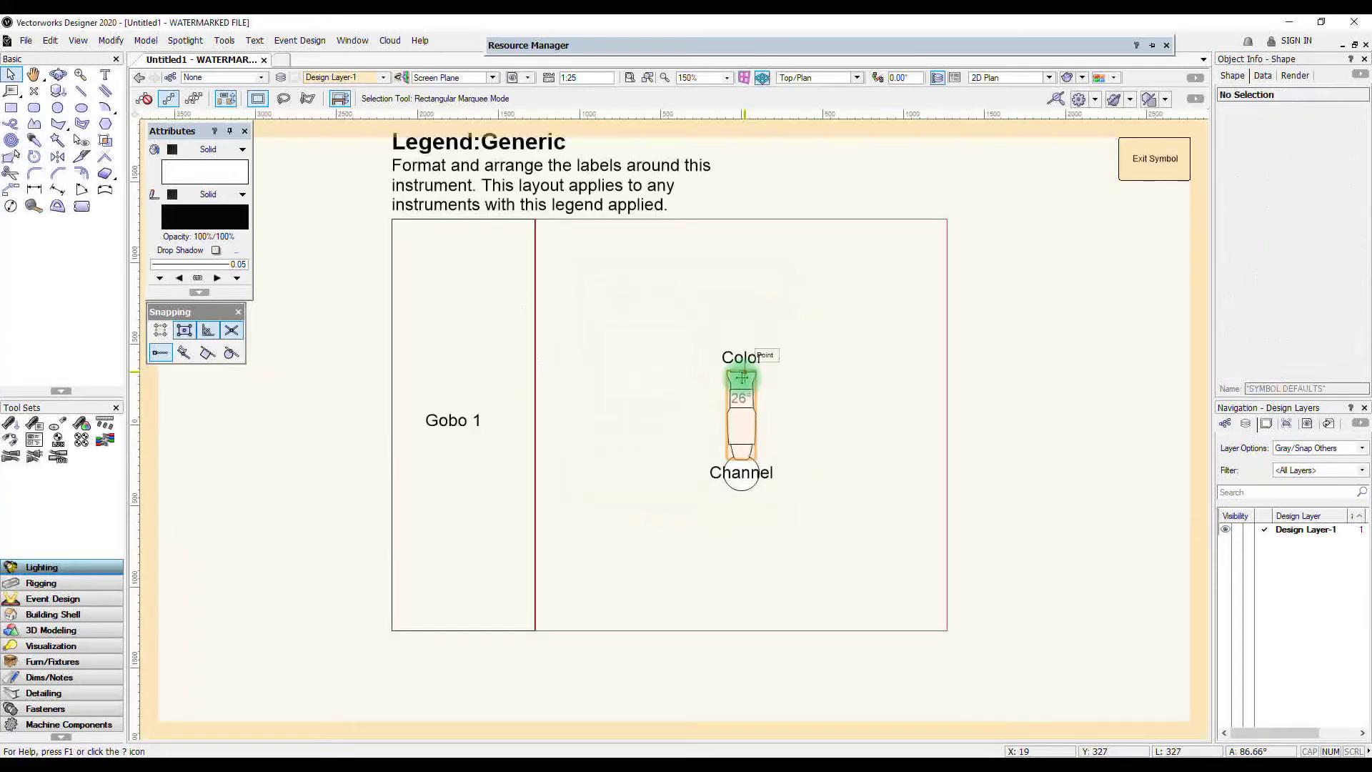
{"action": "left_click_drag", "start_coordinate": [452, 420], "coordinate": [740, 425]}
{"action": "scroll", "coordinate": [741, 425], "scroll_direction": "down", "scroll_amount": 3}
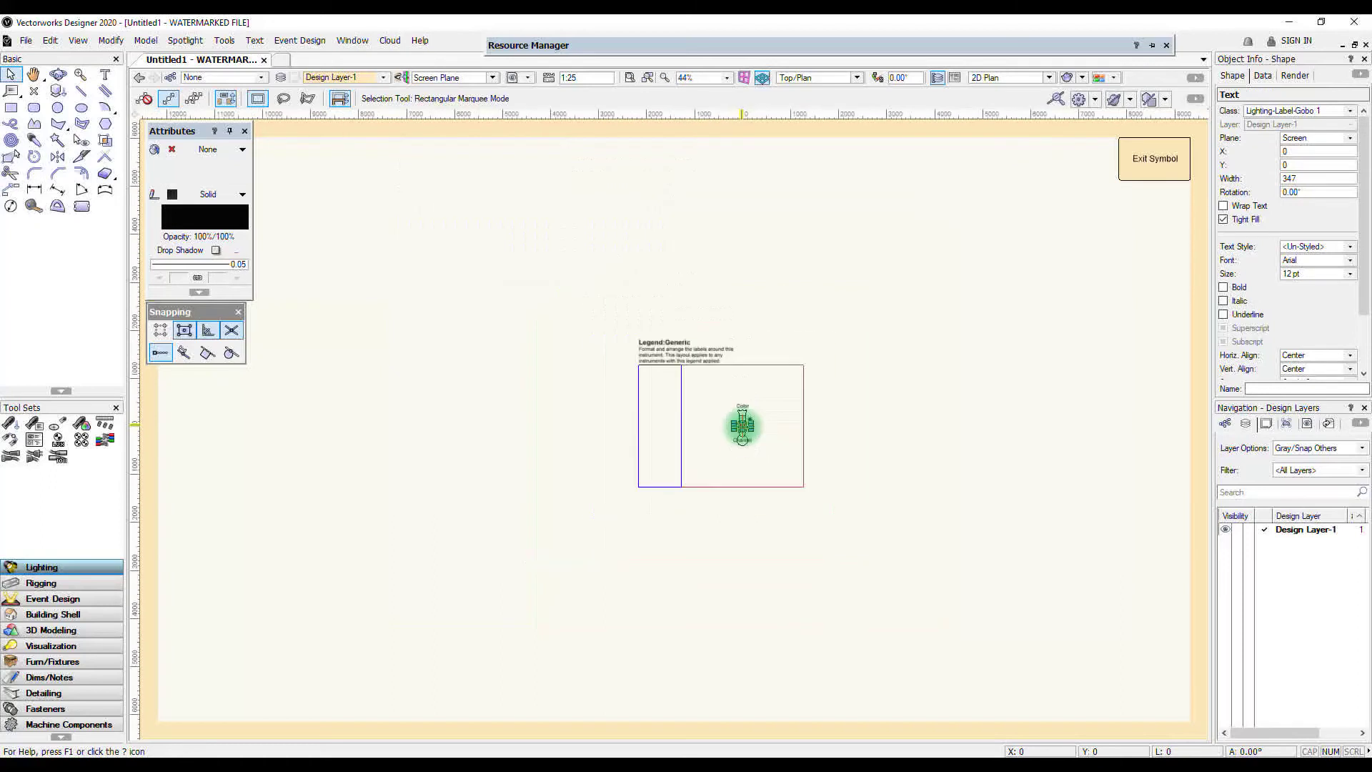
{"action": "scroll", "coordinate": [738, 421], "scroll_direction": "up", "scroll_amount": 6}
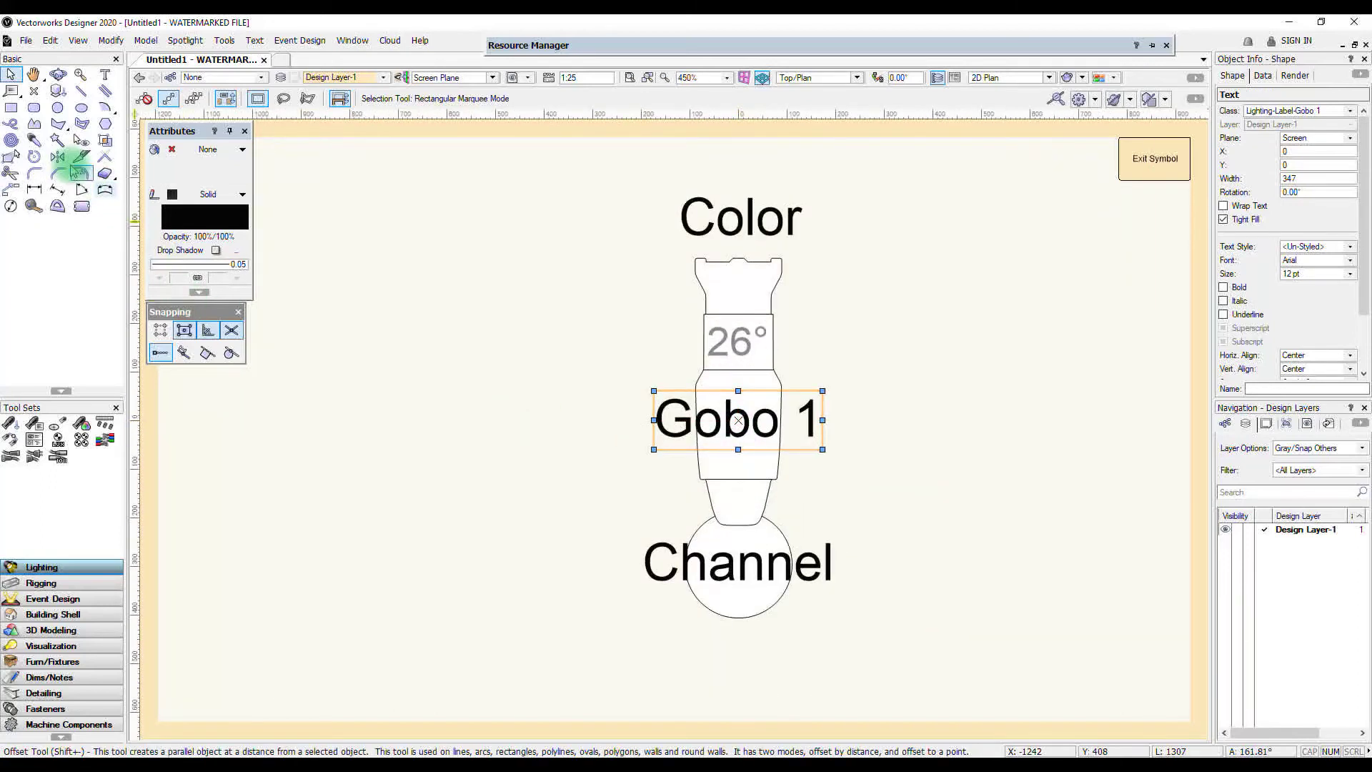
{"action": "left_click", "coordinate": [33, 157]}
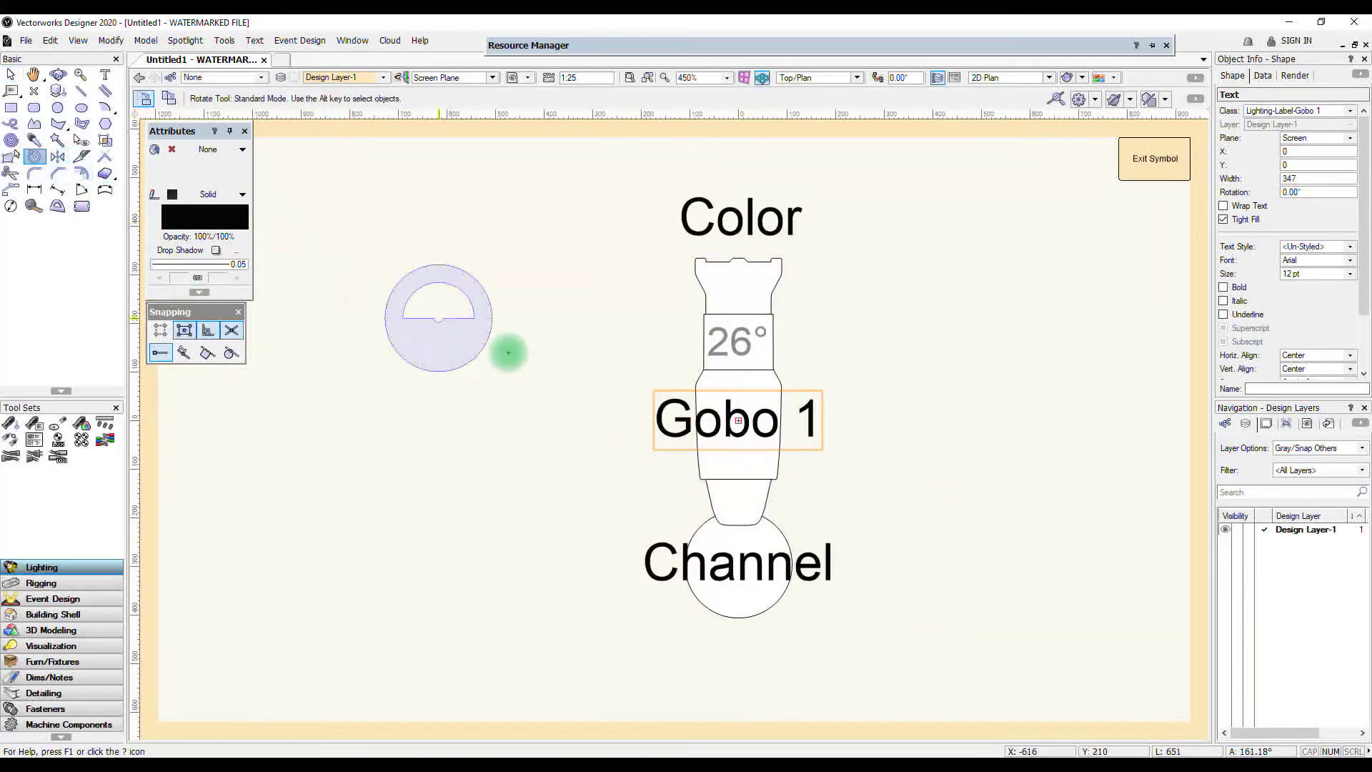
{"action": "left_click", "coordinate": [738, 421]}
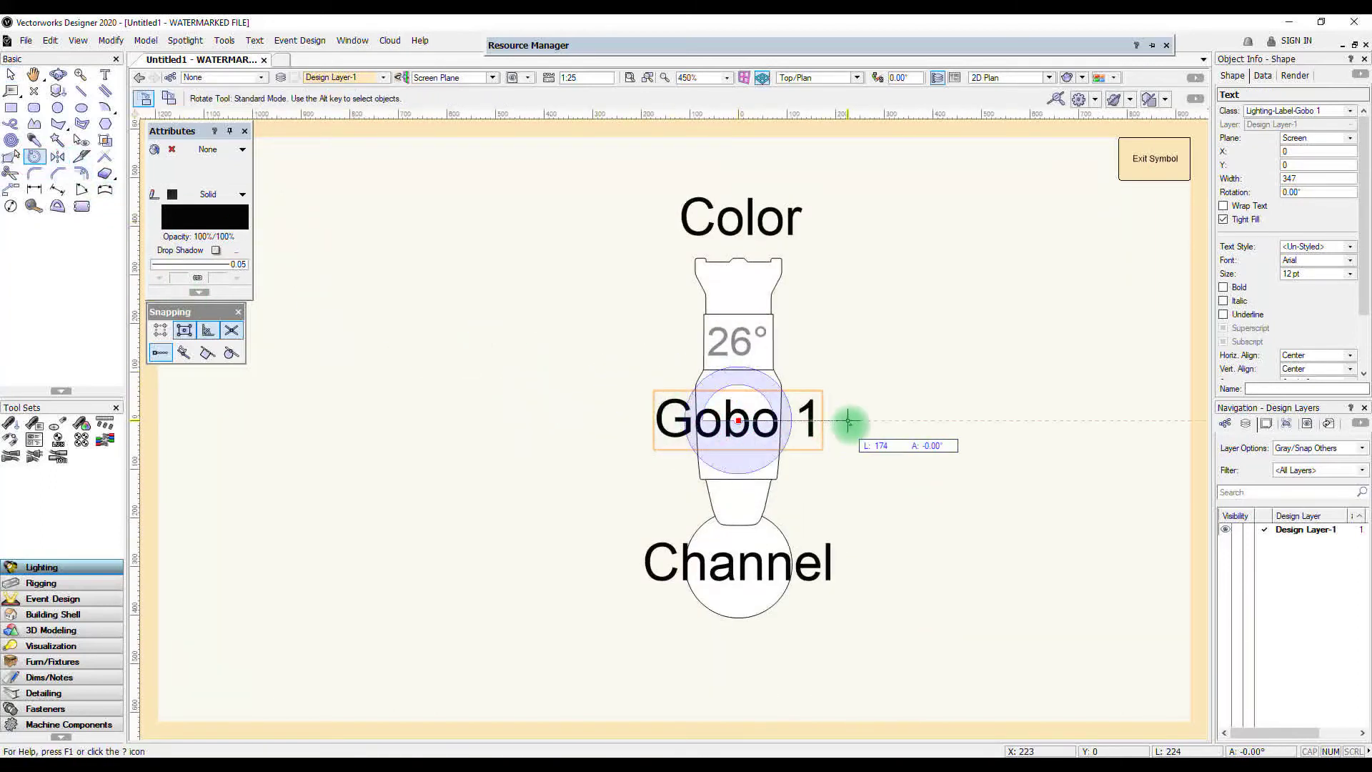
{"action": "left_click", "coordinate": [738, 259]}
{"action": "key", "text": "x"}
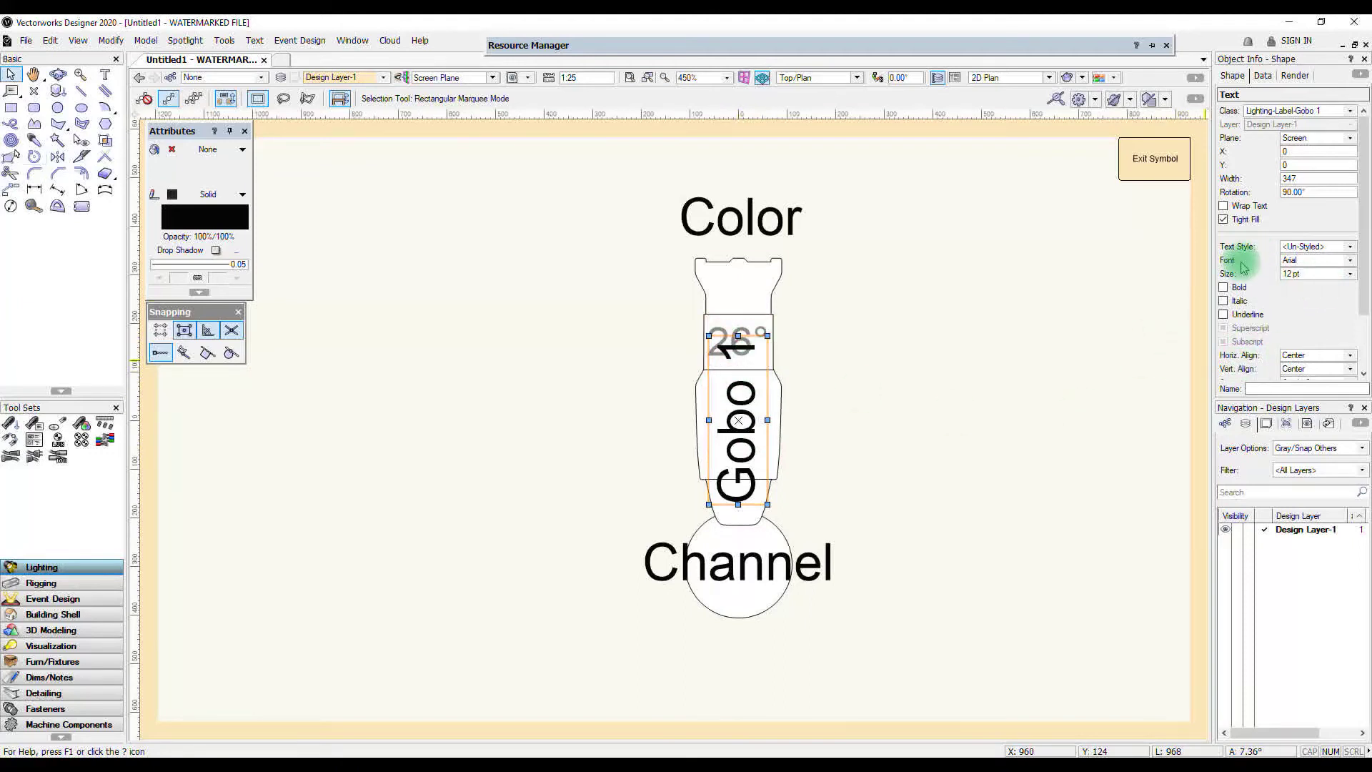
Set the Gobo 1 label to 10 pt and move it lower on the fixture body.
{"action": "left_click", "coordinate": [1350, 275]}
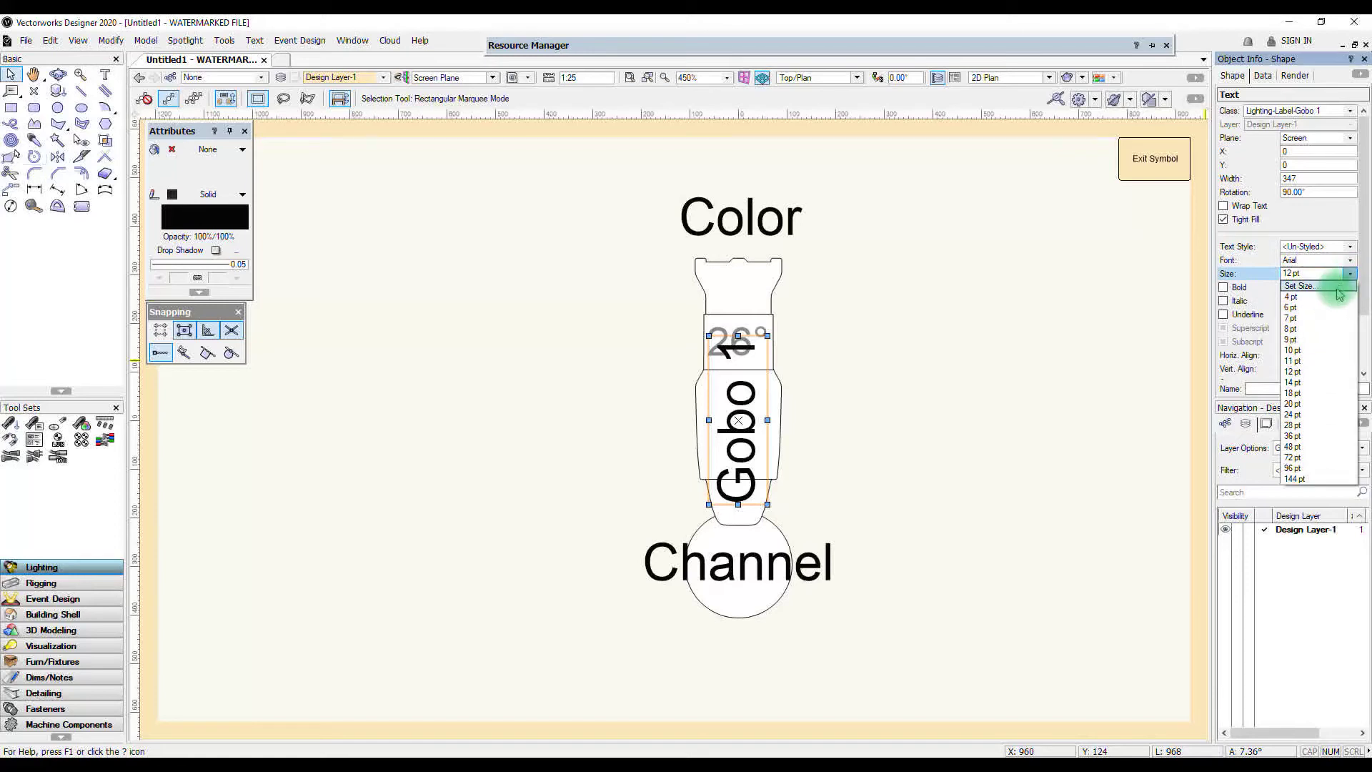
{"action": "left_click", "coordinate": [1321, 356]}
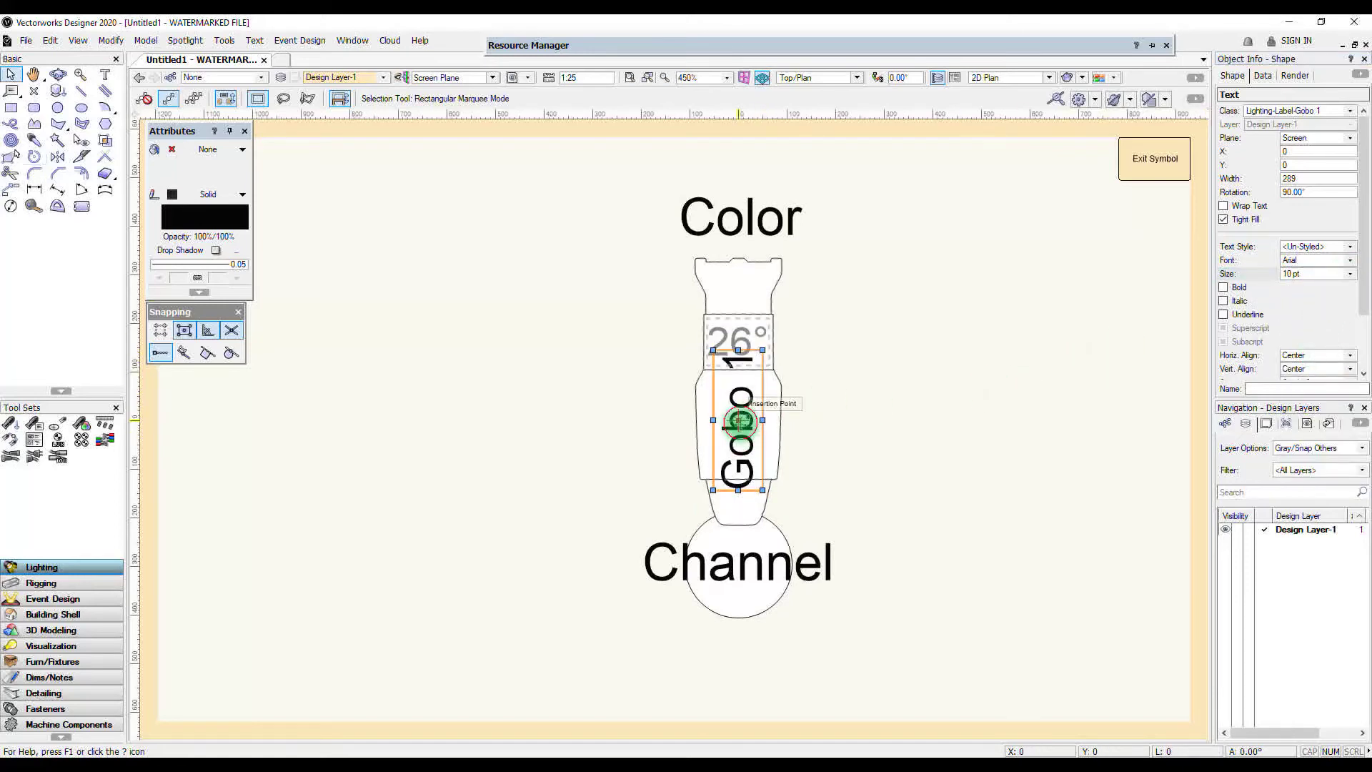
{"action": "left_click_drag", "start_coordinate": [740, 422], "coordinate": [740, 447]}
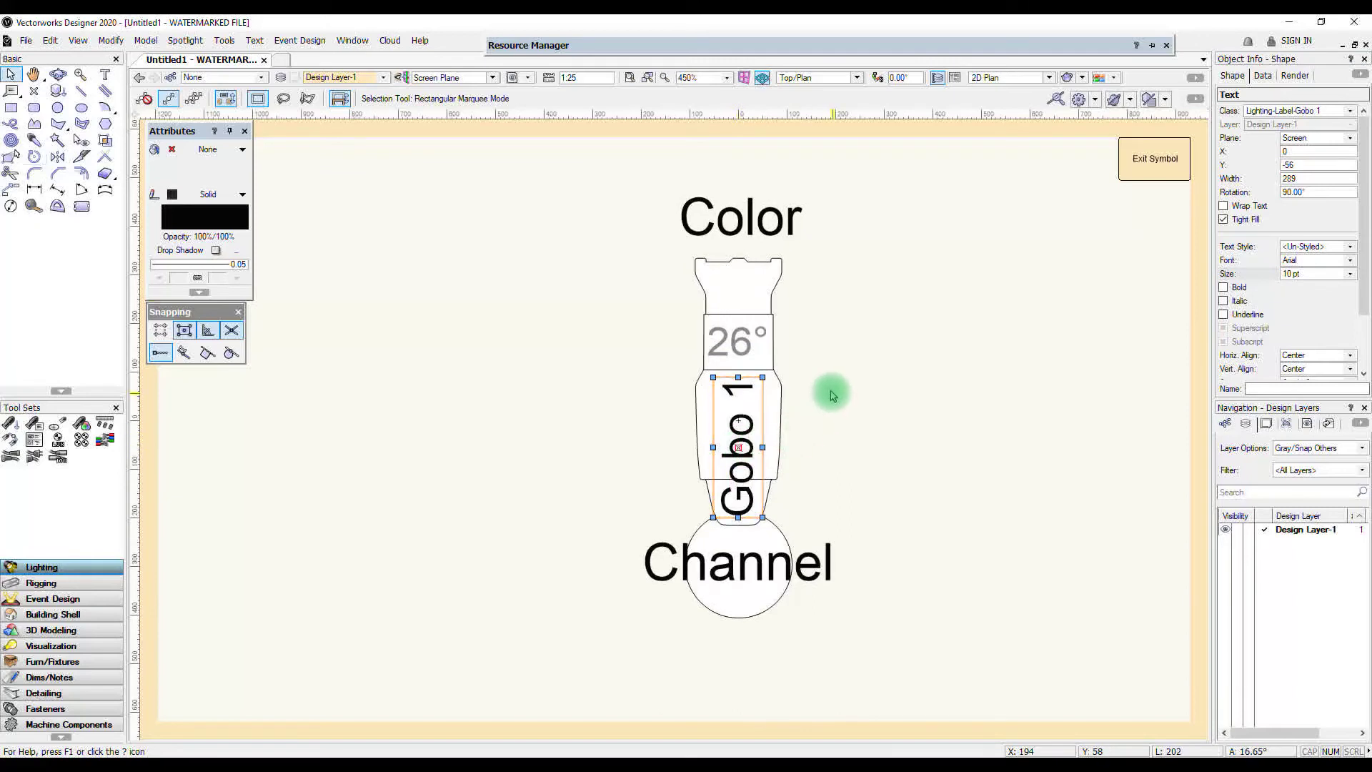
{"action": "left_click", "coordinate": [809, 469]}
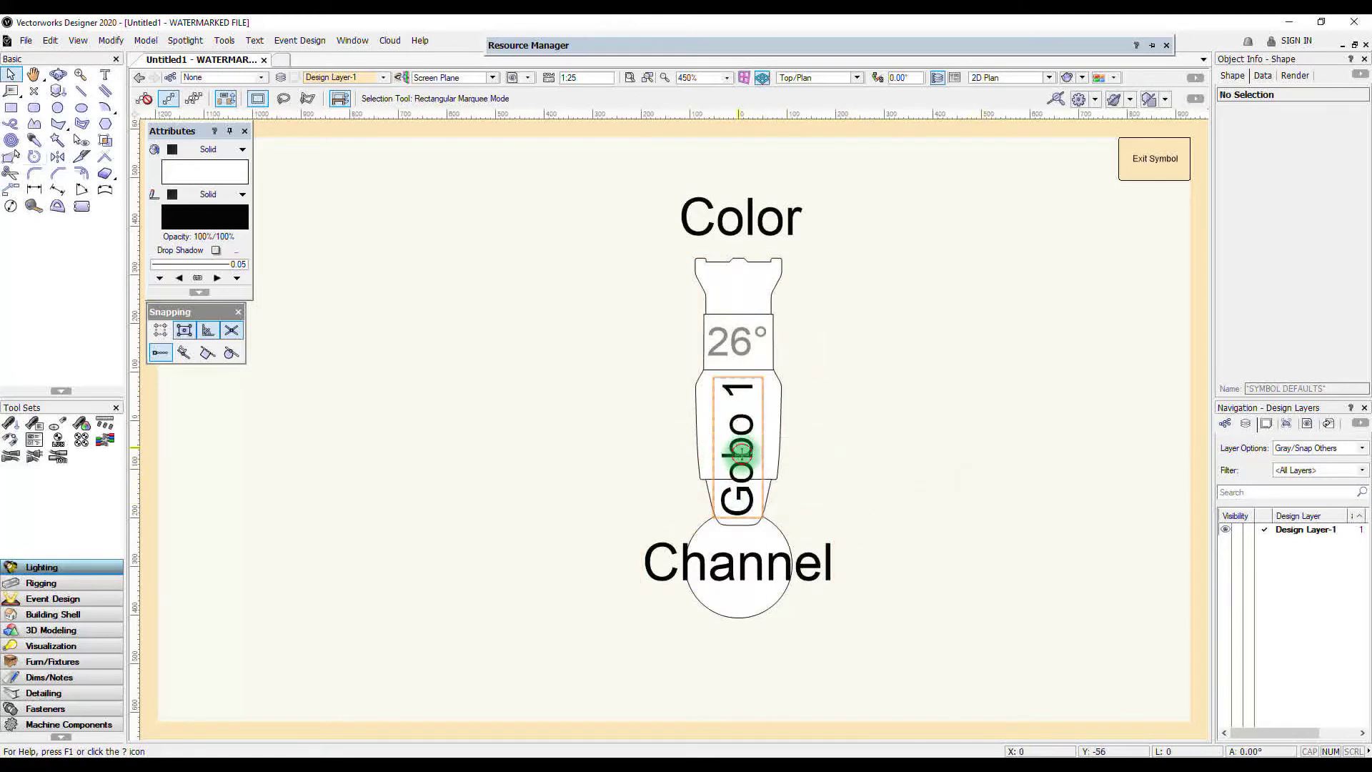
{"action": "left_click", "coordinate": [729, 449]}
Give the Gobo 1 label a grey fill colour.
{"action": "left_click", "coordinate": [196, 217]}
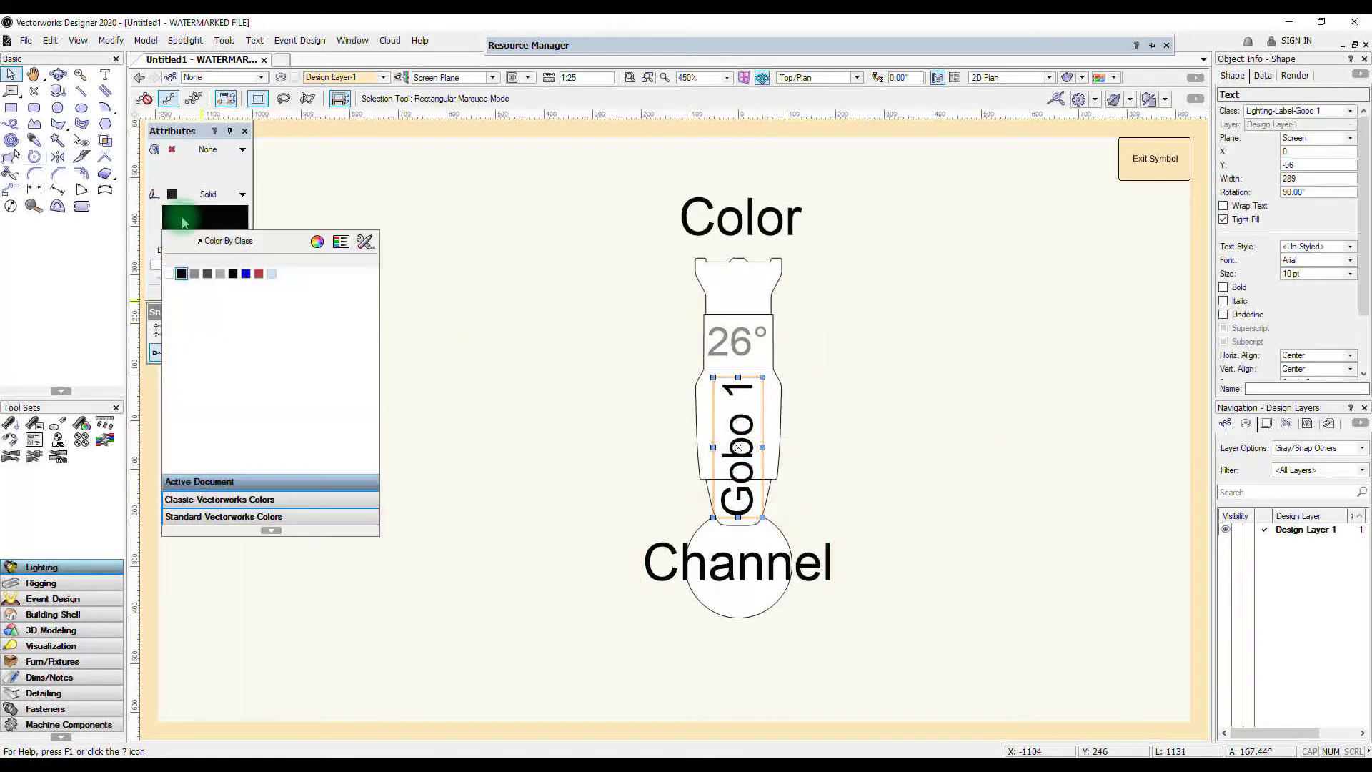
{"action": "left_click", "coordinate": [195, 276]}
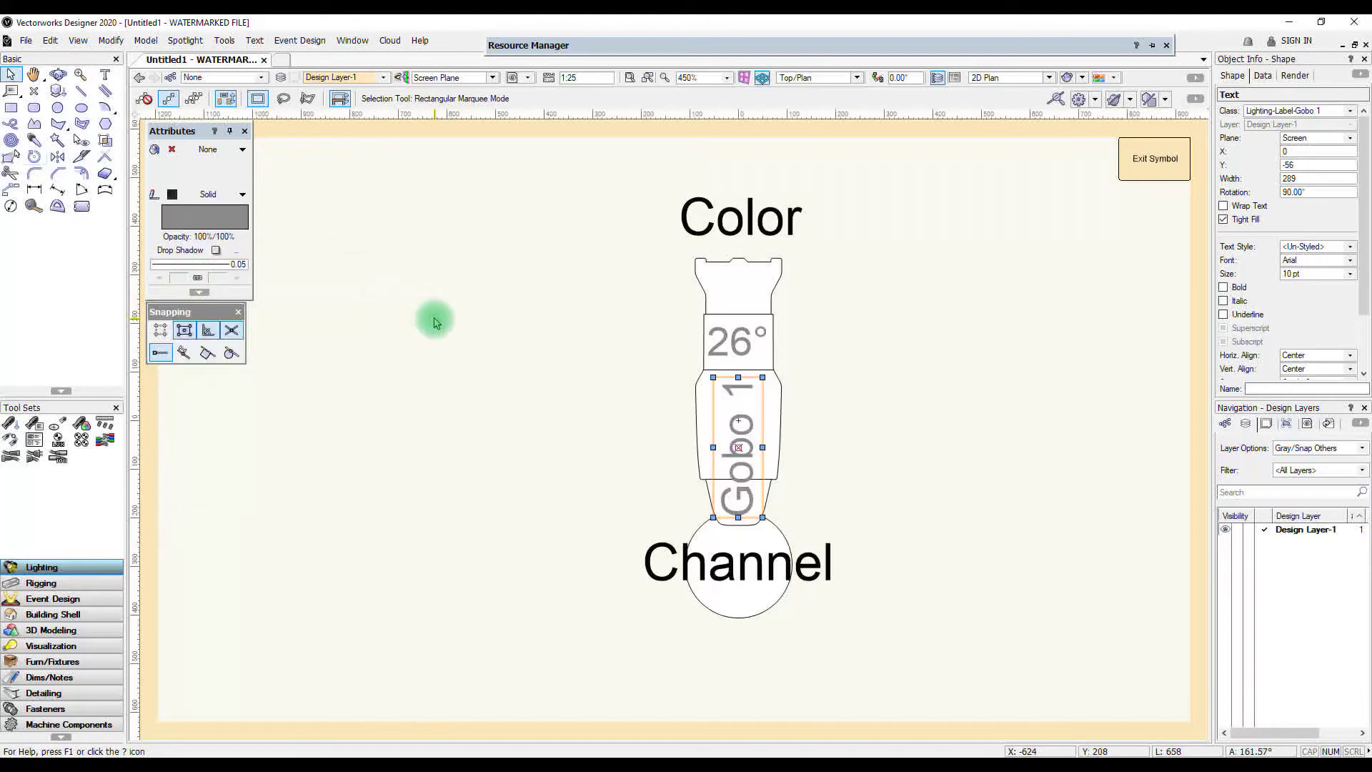
{"action": "left_click", "coordinate": [645, 380]}
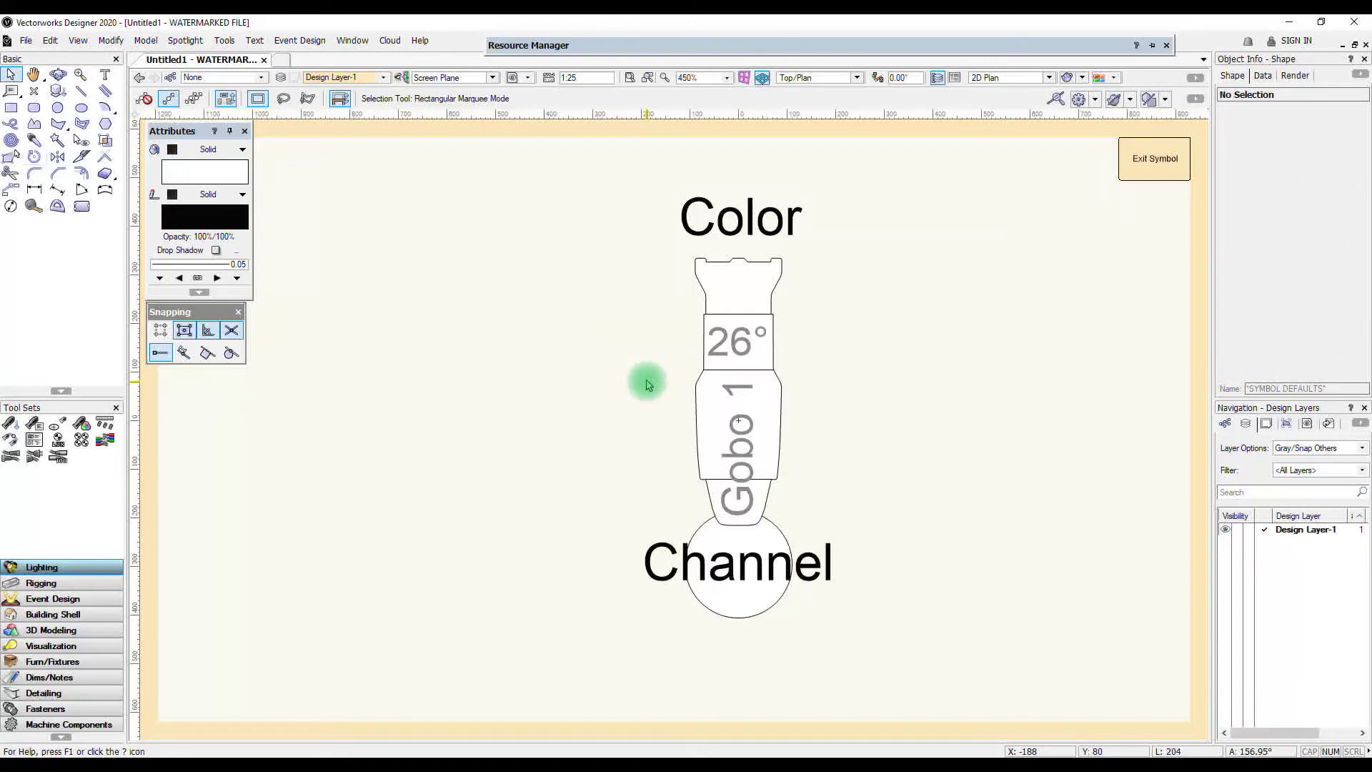
Check the classes of the Color, Gobo 1 and Channel labels, then exit the legend layout.
{"action": "left_click", "coordinate": [773, 224]}
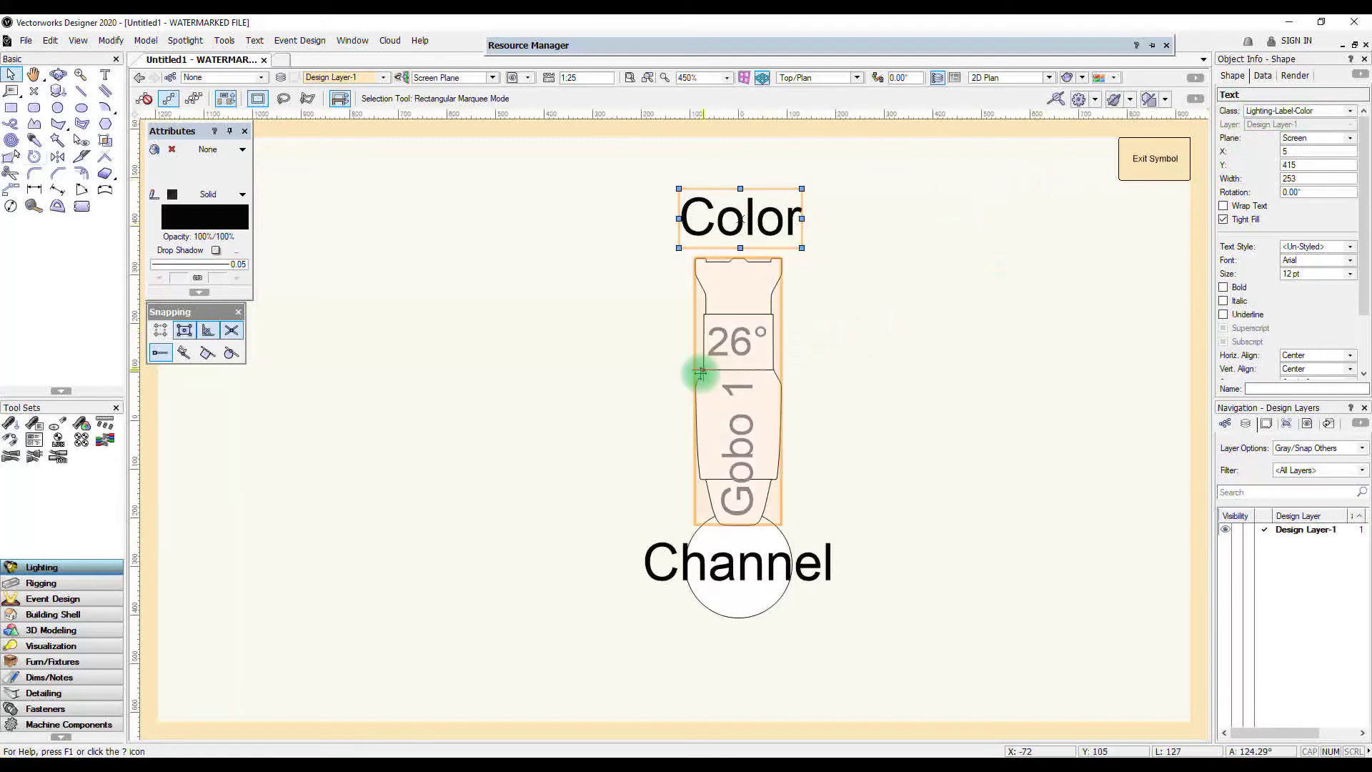
{"action": "left_click", "coordinate": [735, 454]}
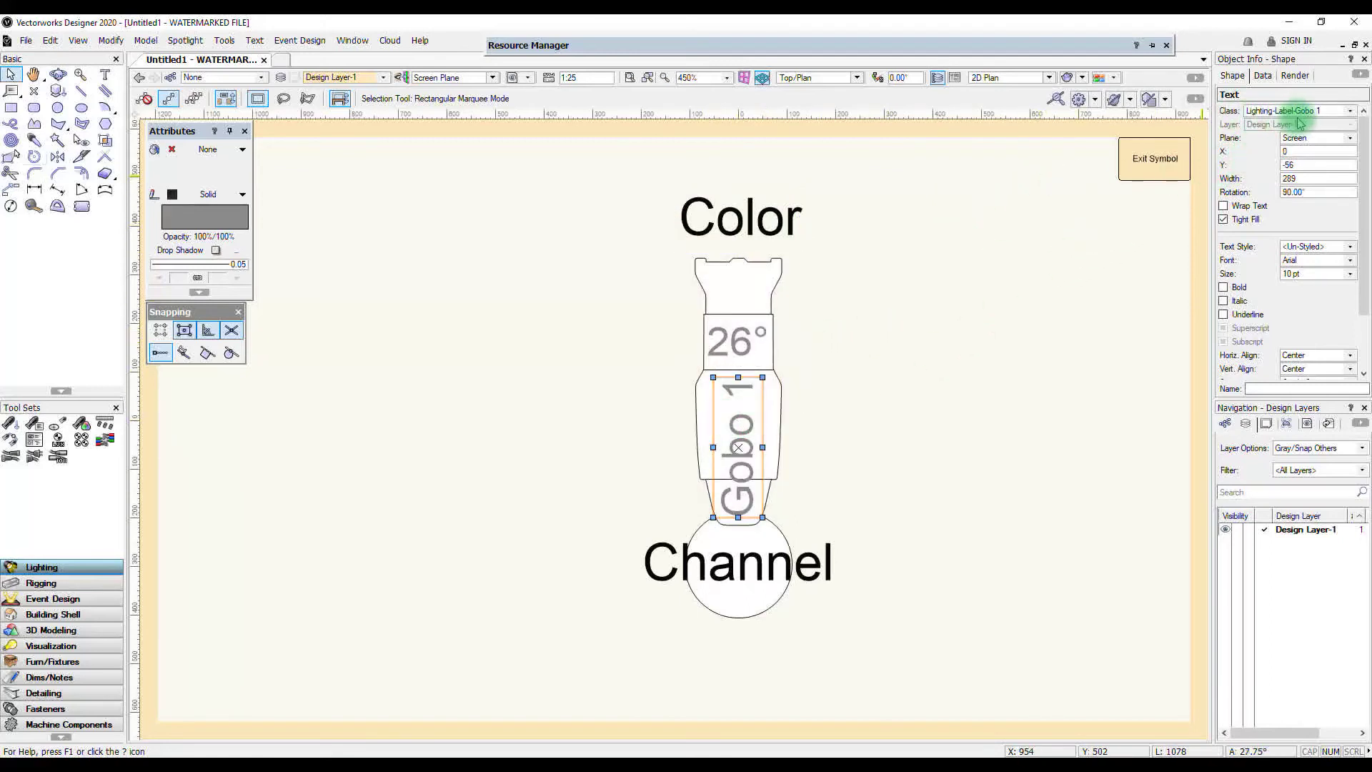
{"action": "left_click", "coordinate": [811, 564]}
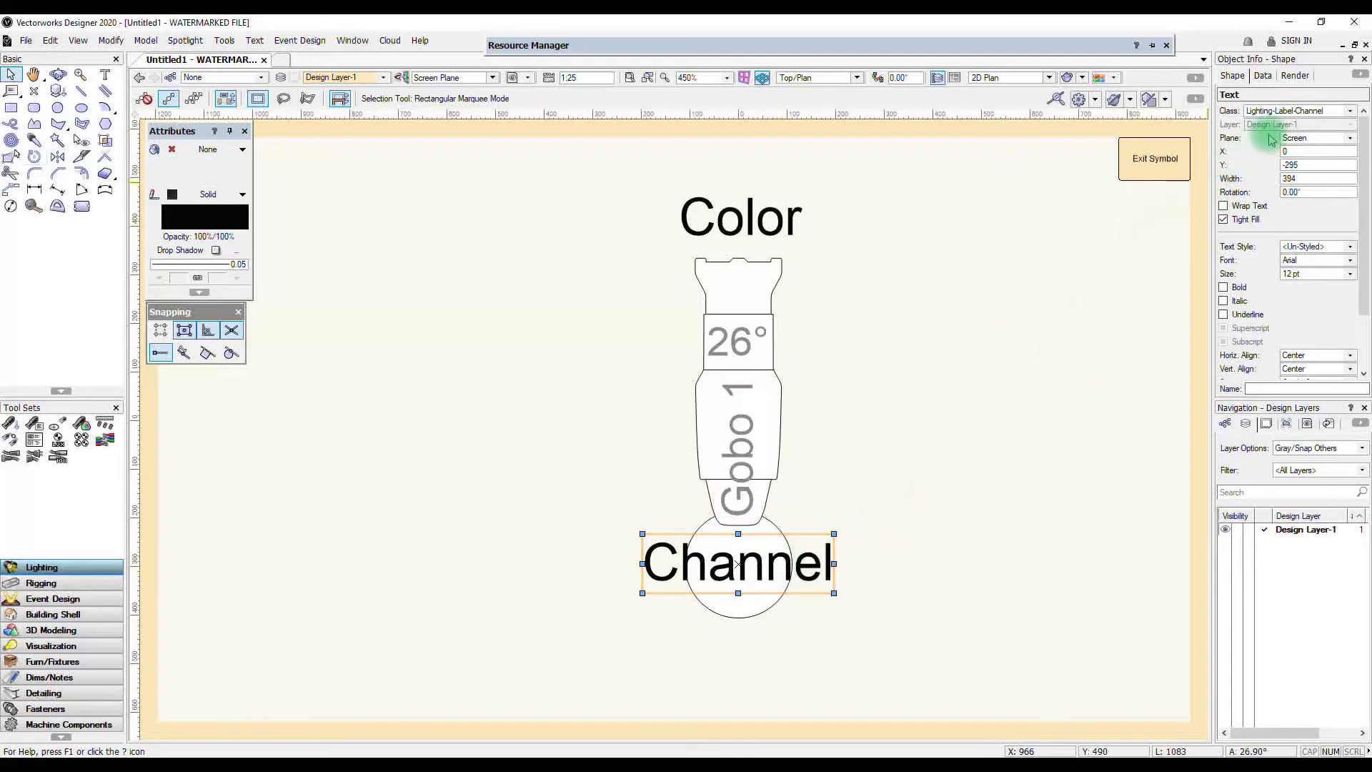
{"action": "left_click", "coordinate": [825, 348]}
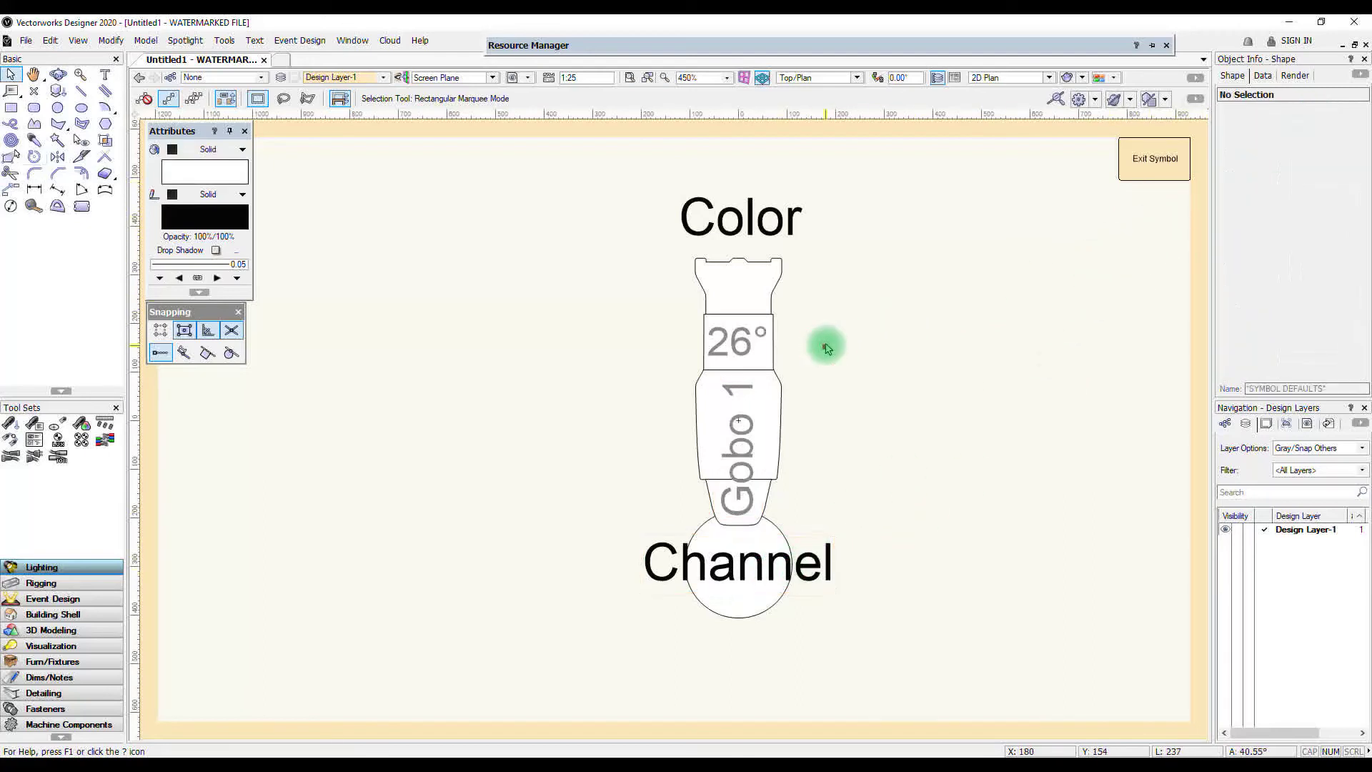
{"action": "left_click", "coordinate": [1154, 158]}
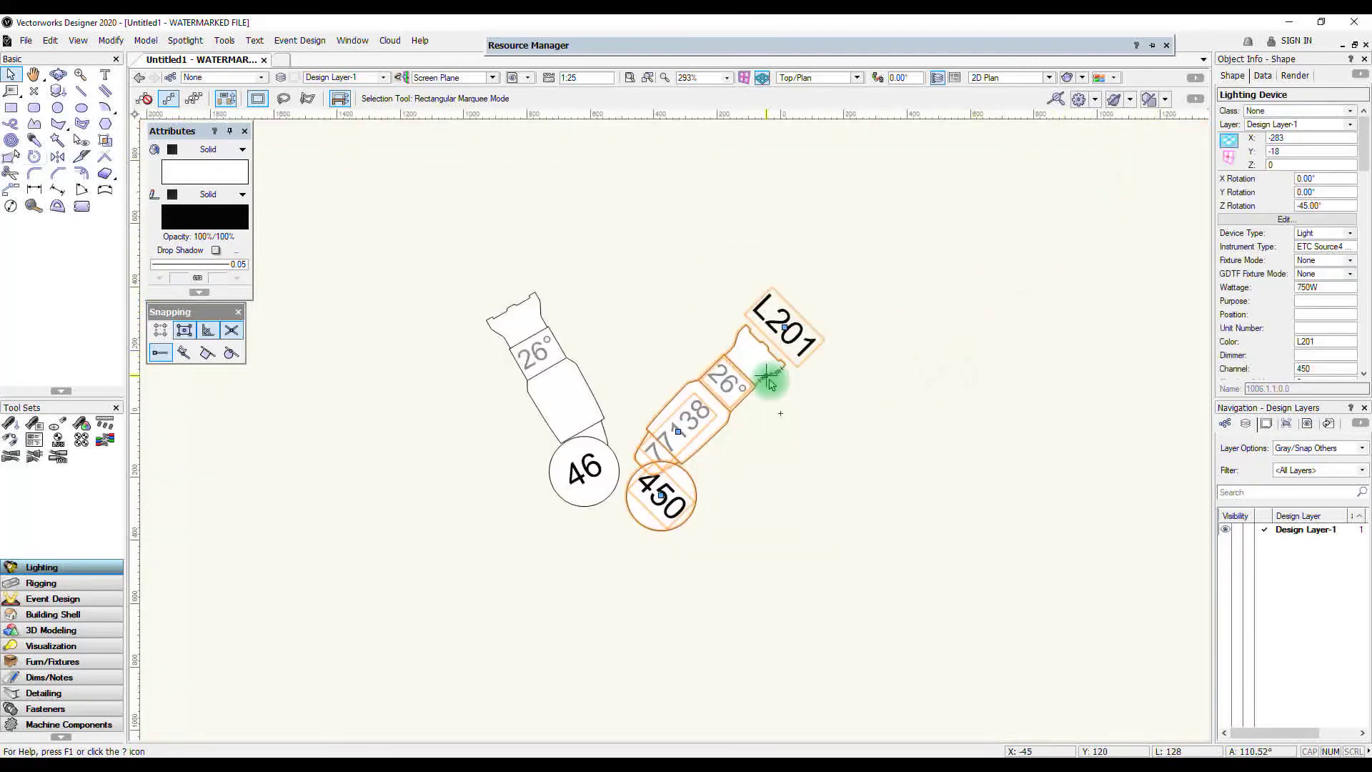
Show Classes in the Navigation palette, hide the Color label class, then make all Label classes visible.
{"action": "left_click", "coordinate": [822, 430]}
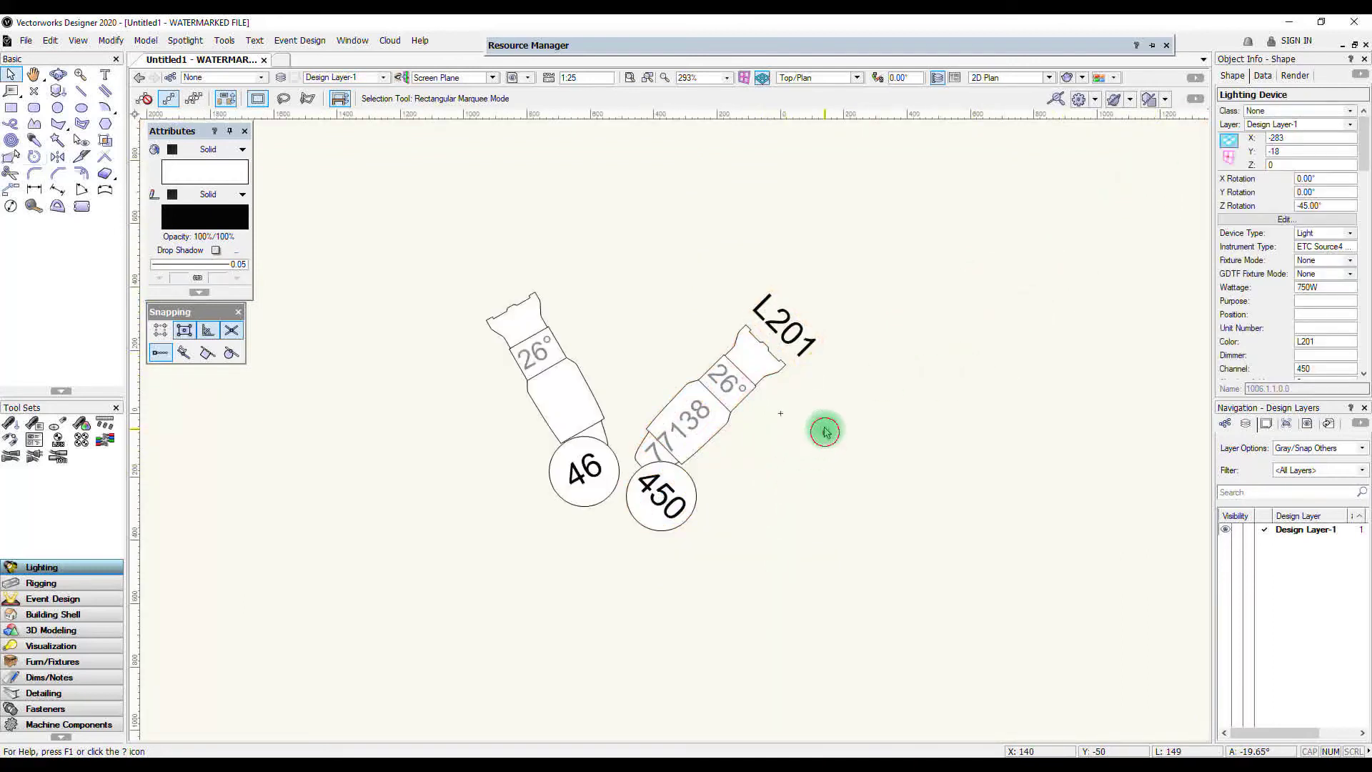
{"action": "left_click", "coordinate": [1225, 423]}
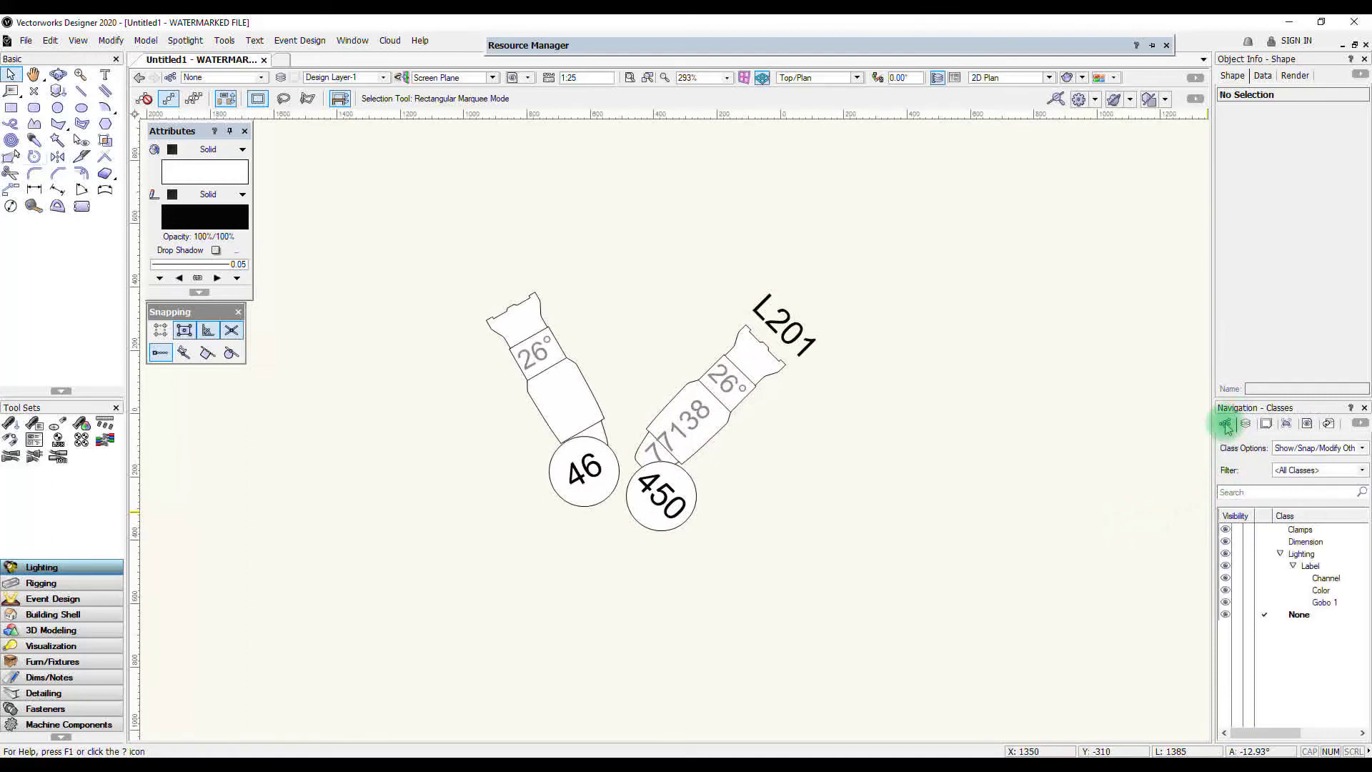
{"action": "left_click", "coordinate": [1237, 591]}
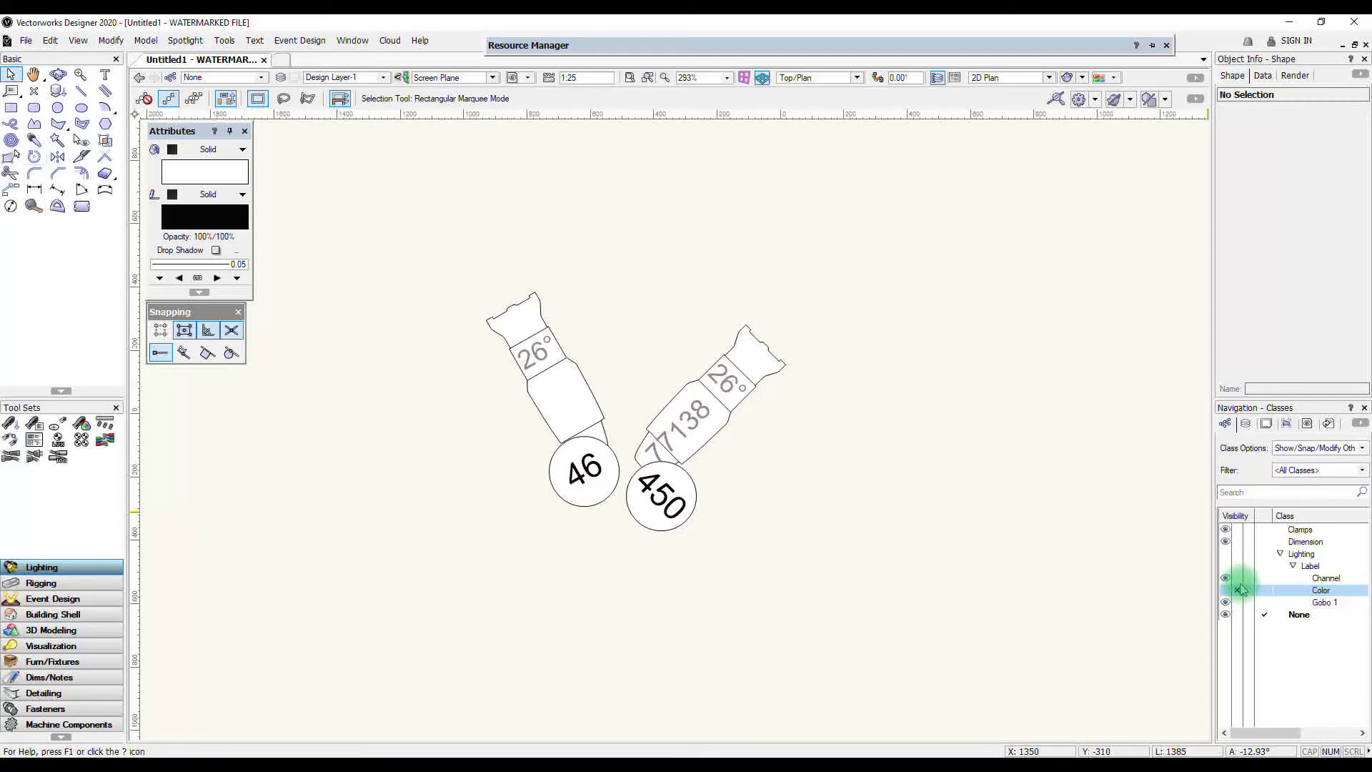
{"action": "left_click", "coordinate": [1225, 565]}
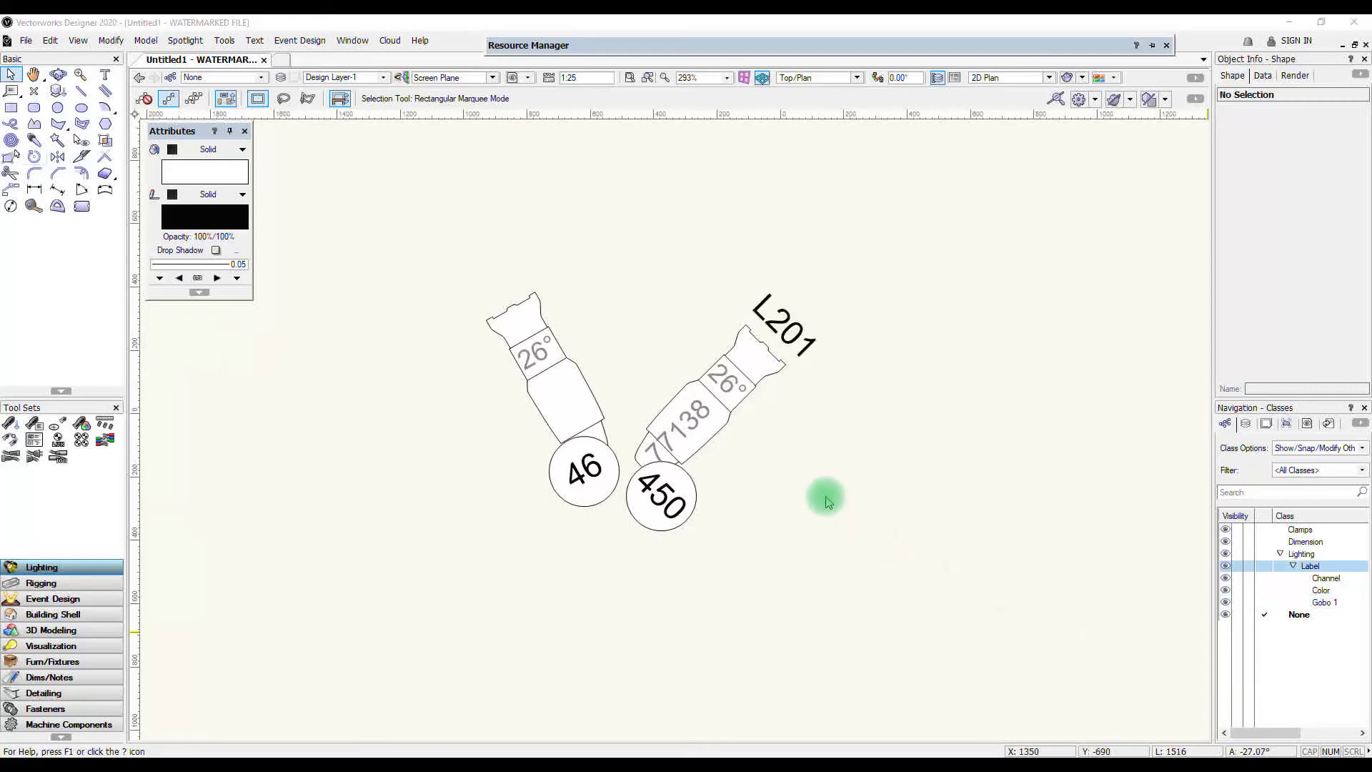
Enable the Dimmer field in the Generic legend's Edit Fields list.
{"action": "left_click", "coordinate": [200, 48]}
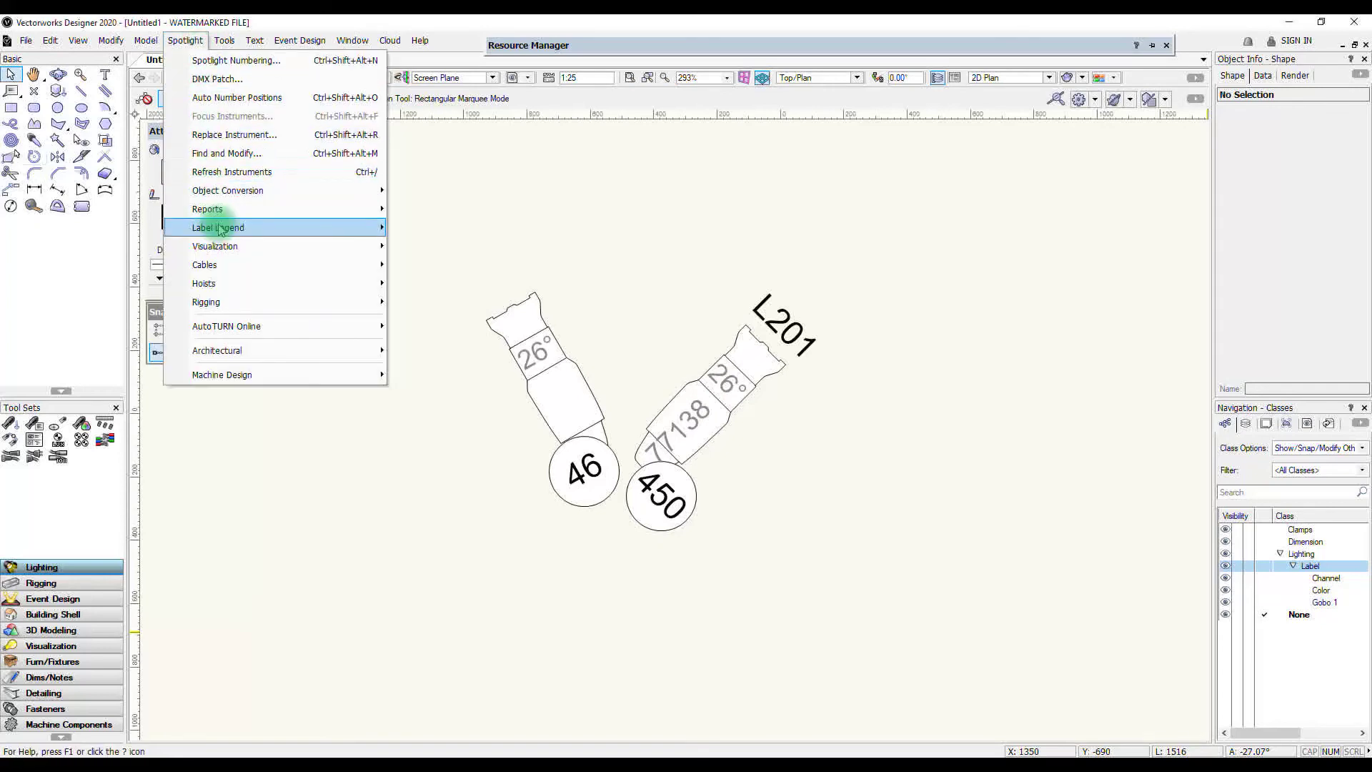
{"action": "mouse_move", "coordinate": [221, 229]}
{"action": "left_click", "coordinate": [451, 247]}
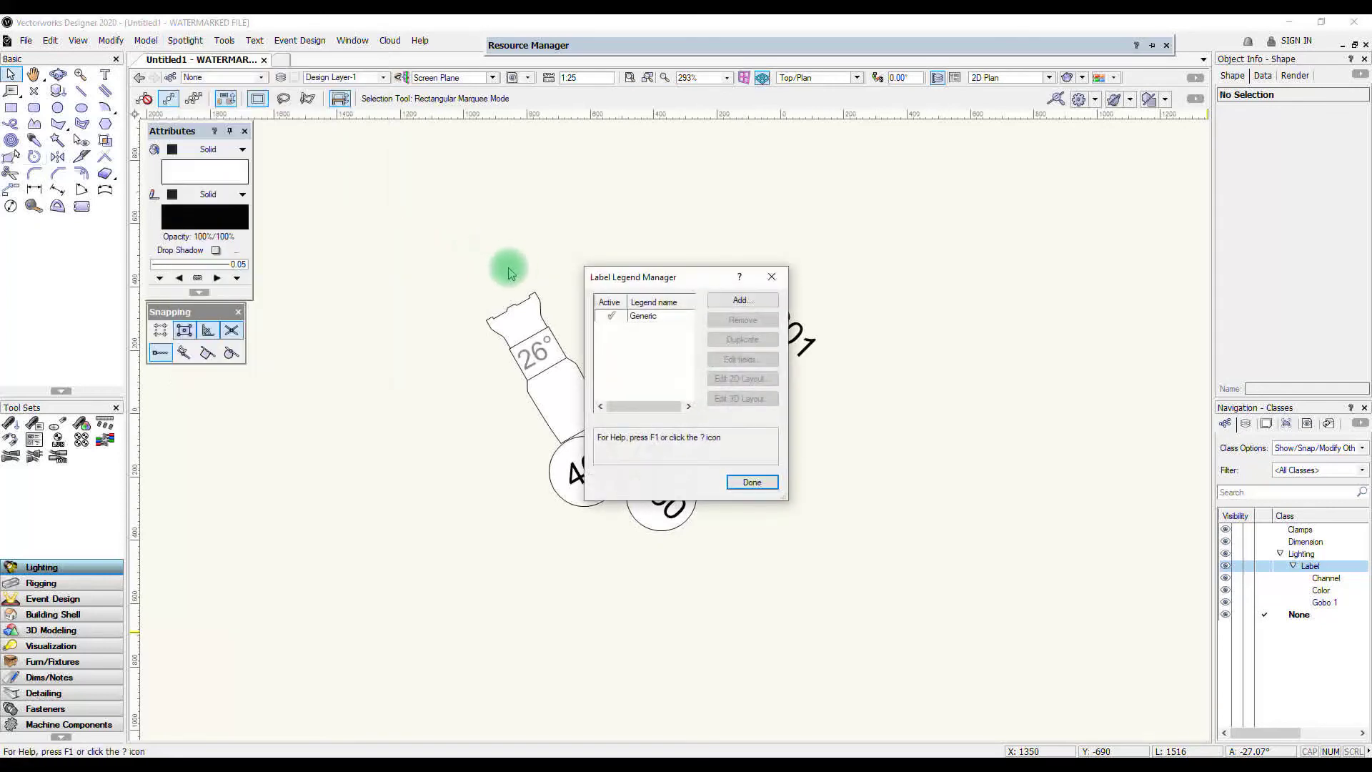
{"action": "left_click", "coordinate": [645, 317]}
{"action": "left_click", "coordinate": [740, 358]}
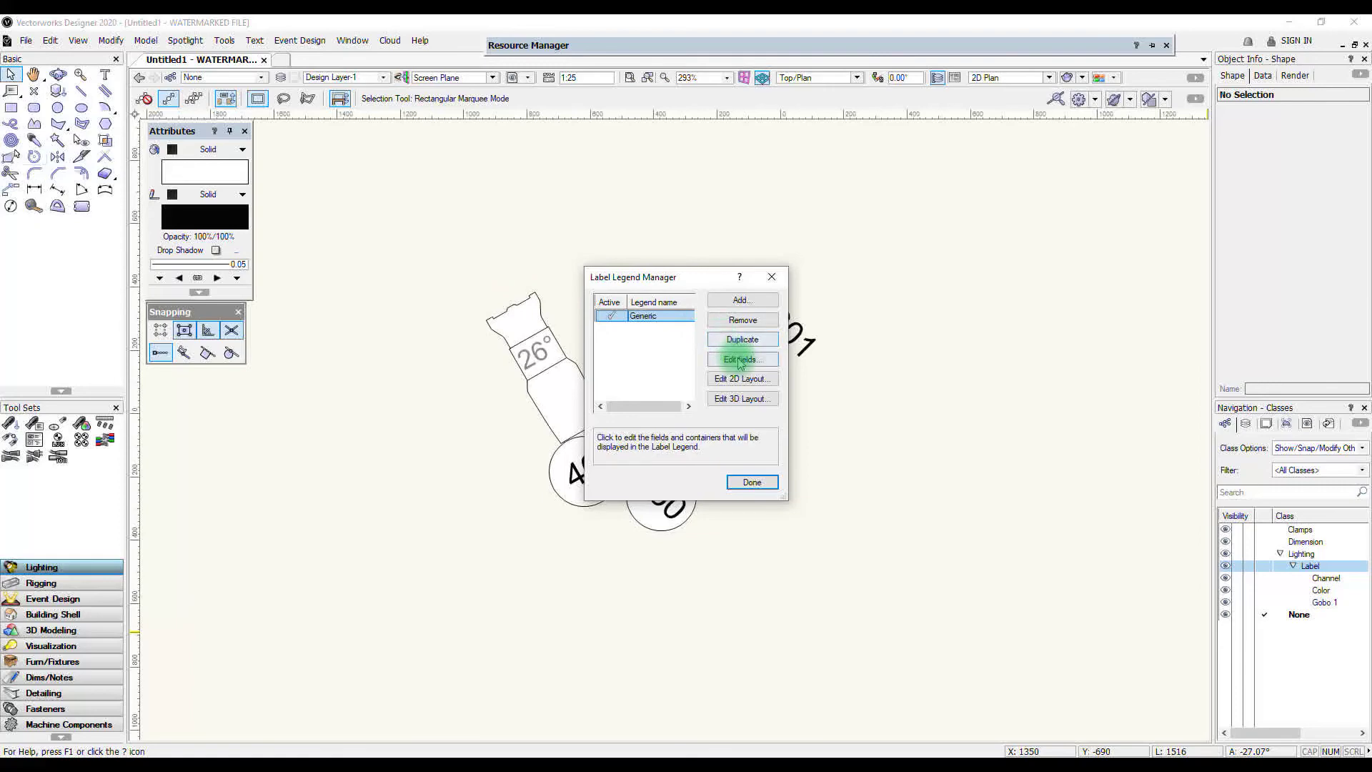
{"action": "scroll", "coordinate": [664, 313], "scroll_direction": "down", "scroll_amount": 3}
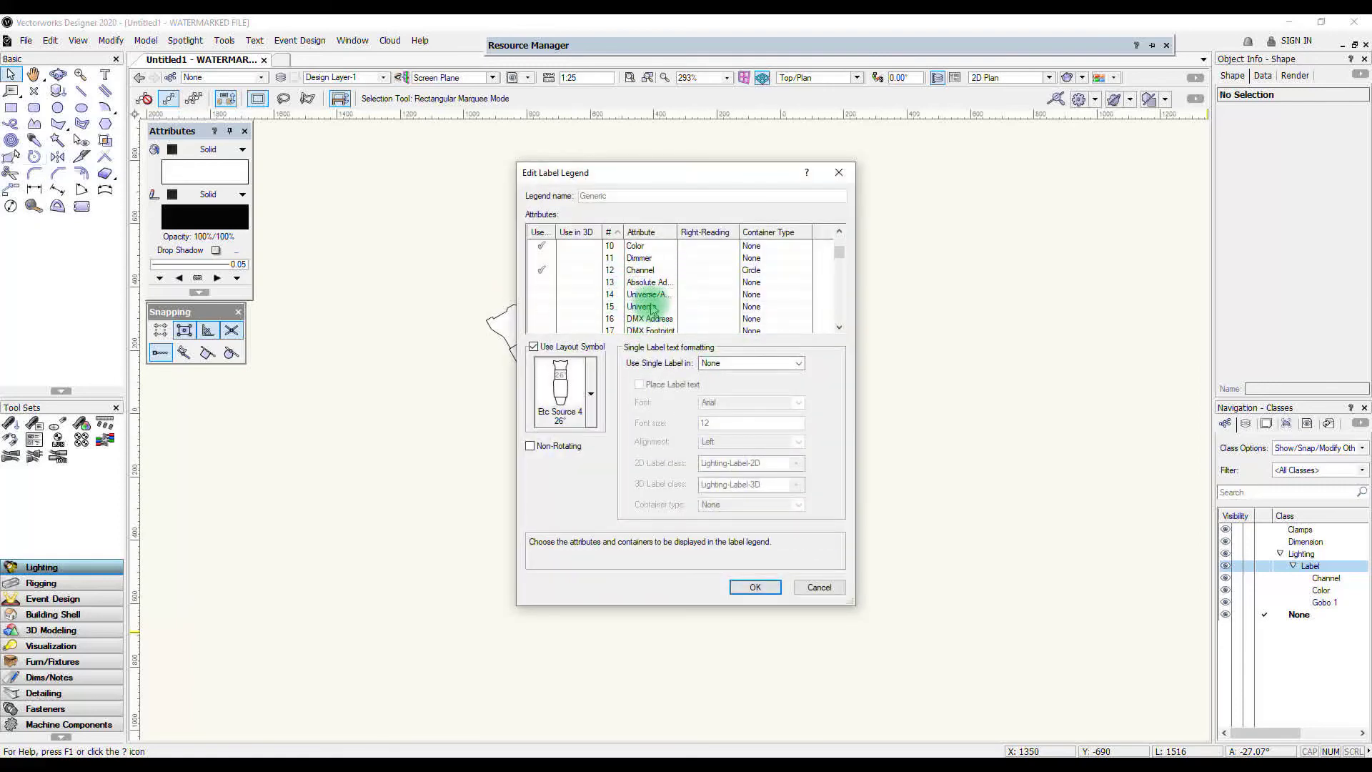
{"action": "left_click", "coordinate": [541, 257]}
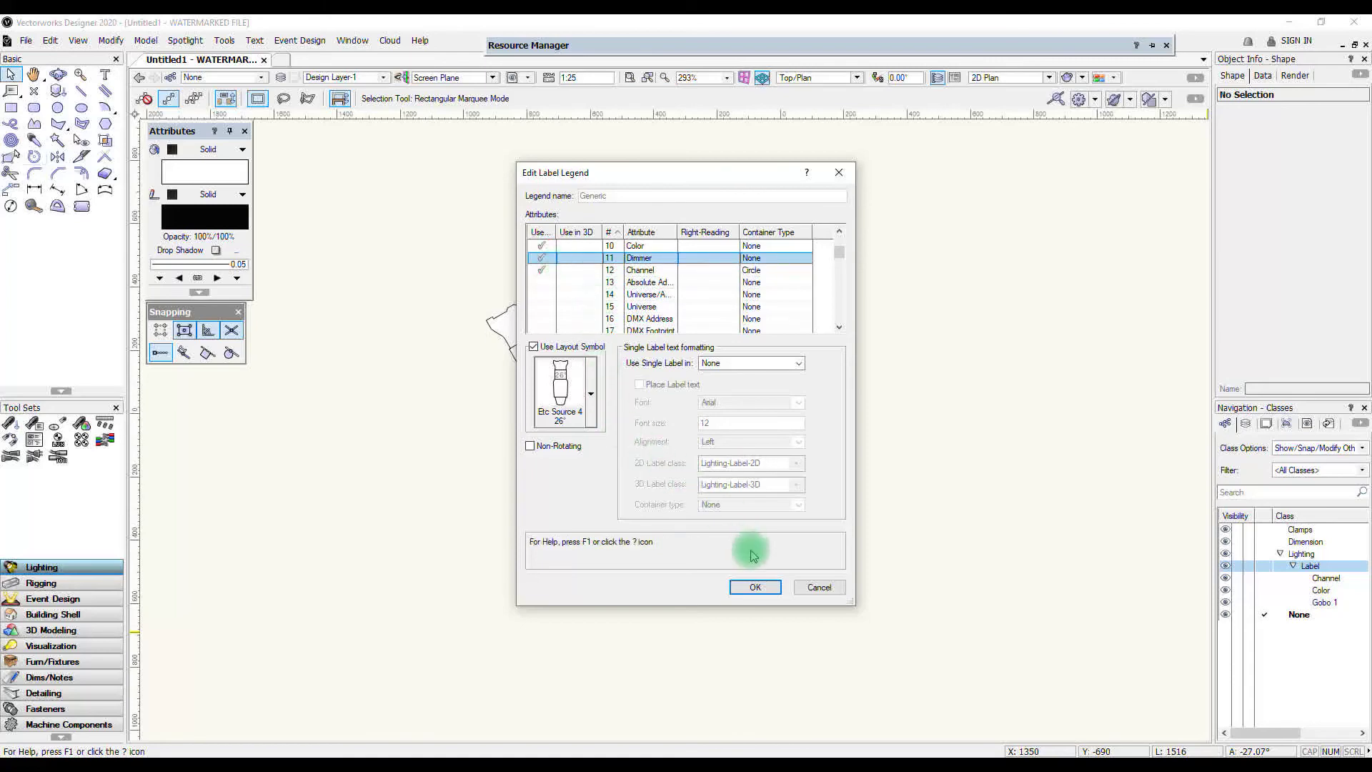
{"action": "left_click", "coordinate": [756, 584]}
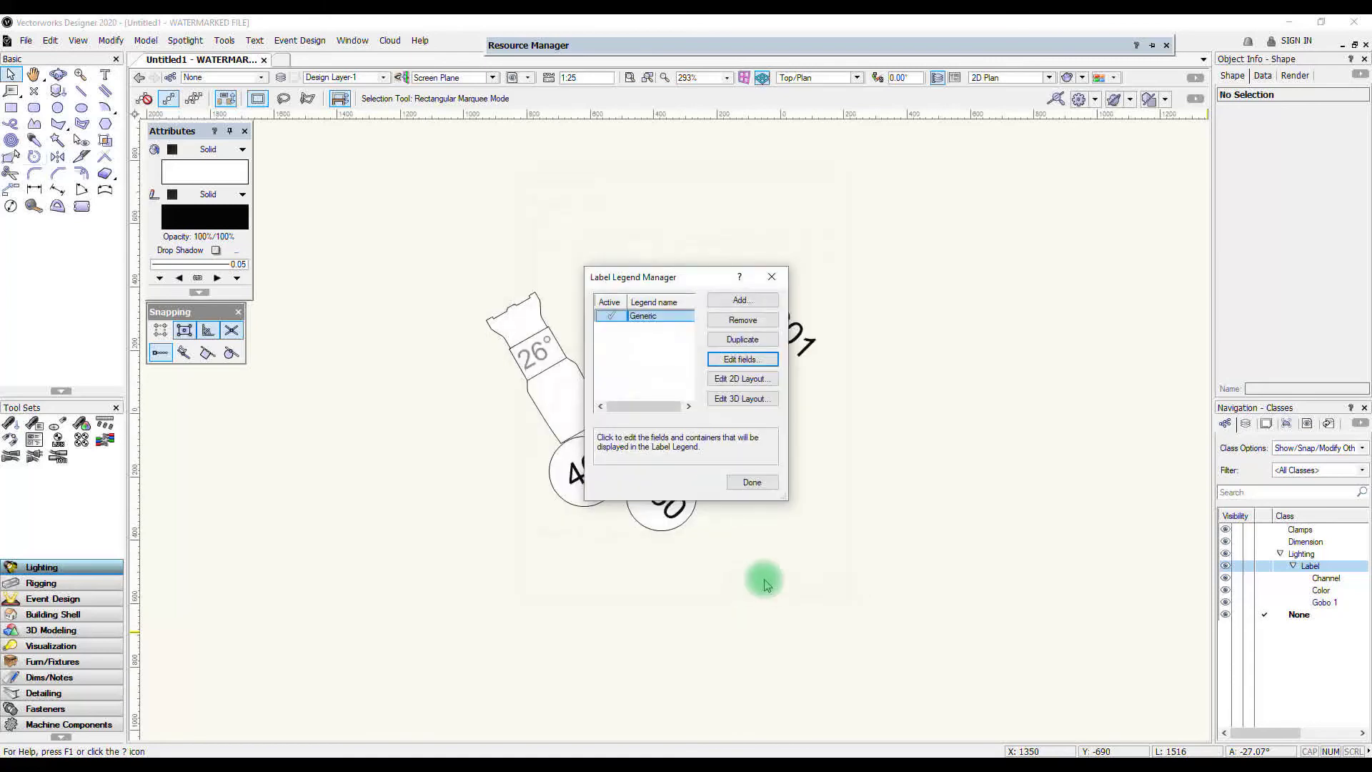
Place the Dimmer label below the channel circle in the Generic 2D layout.
{"action": "left_click", "coordinate": [740, 376]}
{"action": "mouse_move", "coordinate": [448, 445]}
{"action": "left_mouse_down"}
{"action": "mouse_move", "coordinate": [825, 512]}
{"action": "mouse_move", "coordinate": [741, 506]}
{"action": "left_mouse_up"}
{"action": "left_click", "coordinate": [1150, 159]}
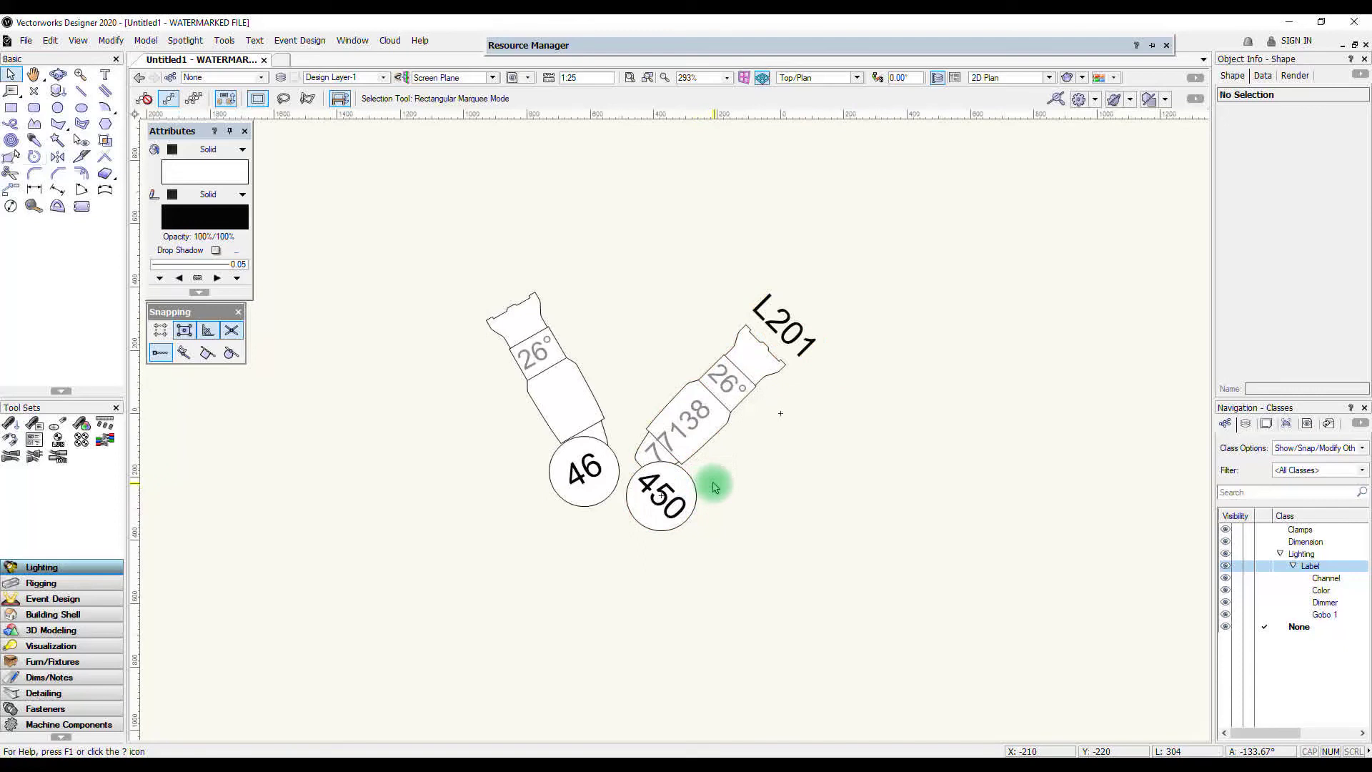
Set the L201 / 450 fixture's Dimmer value to 45.
{"action": "left_click", "coordinate": [698, 422]}
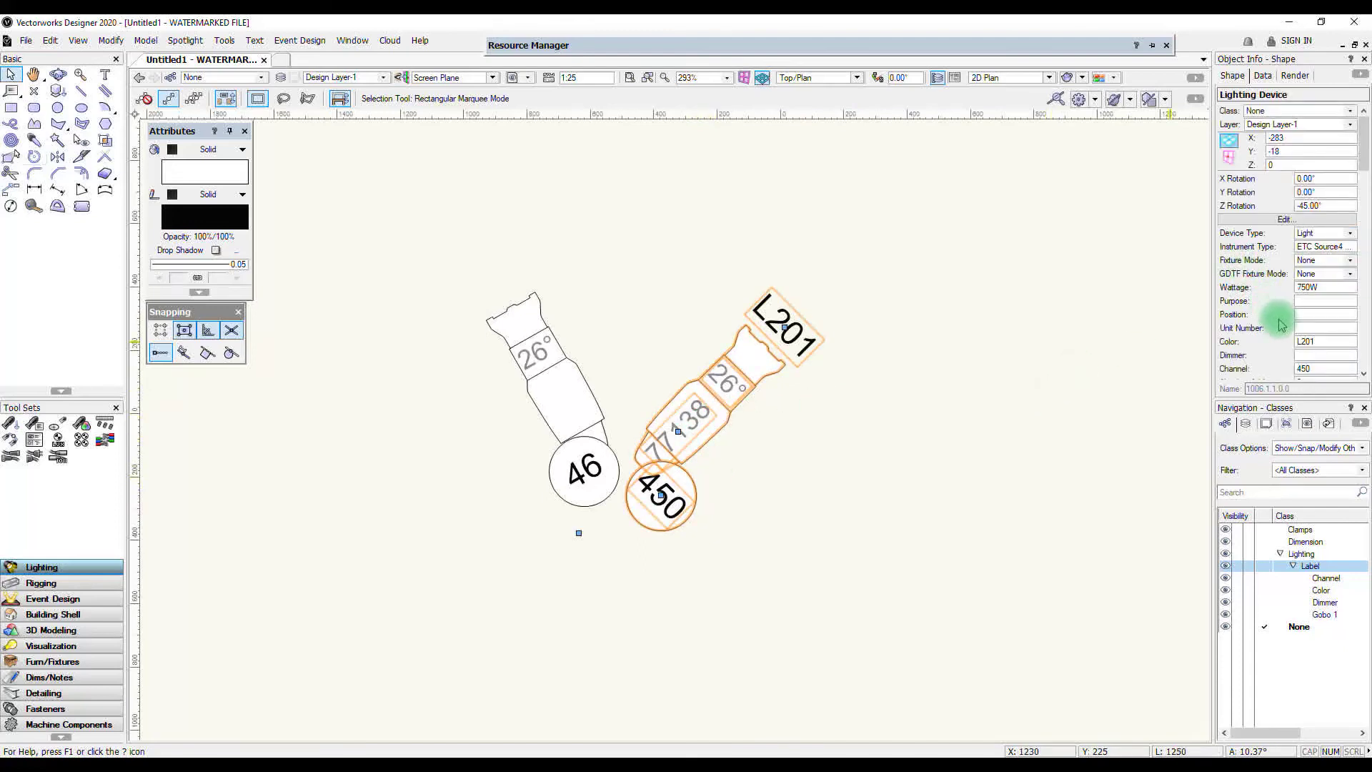
{"action": "left_click", "coordinate": [1310, 355]}
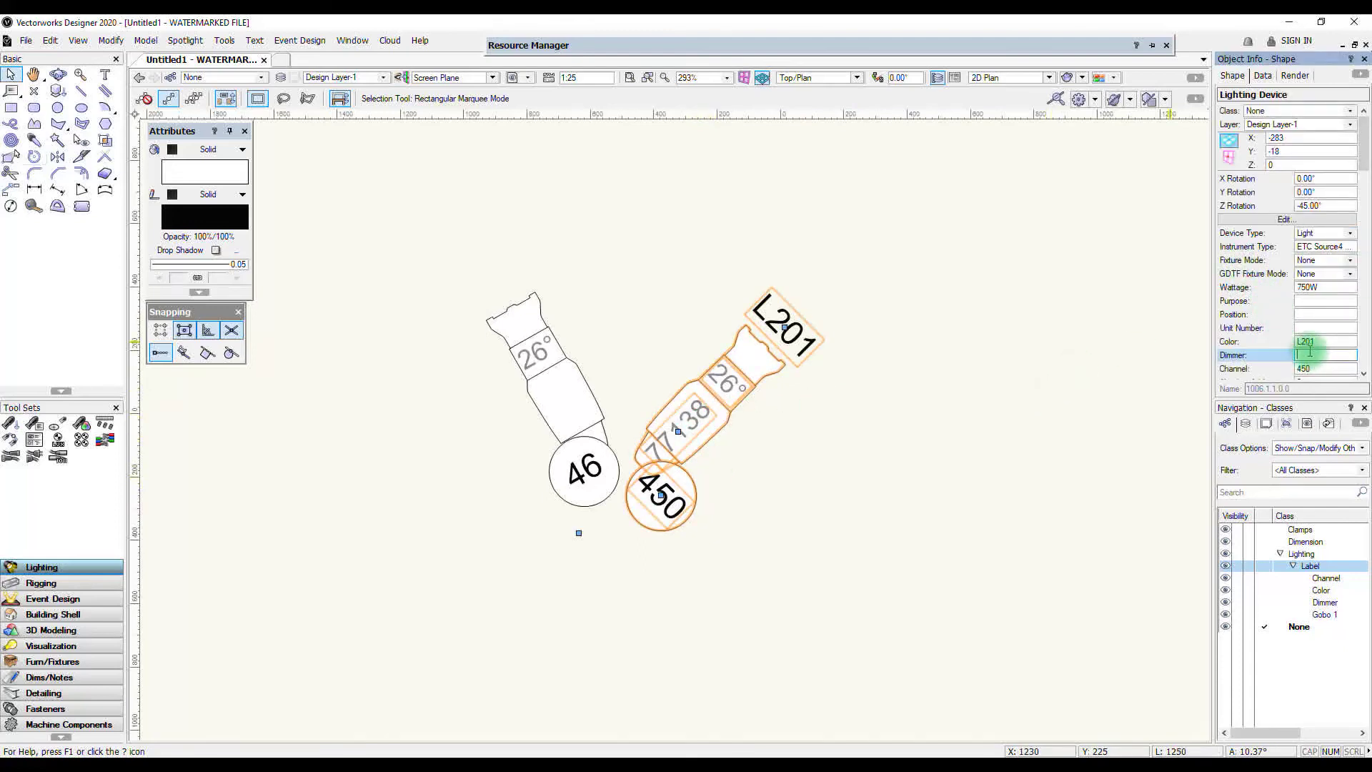
{"action": "type", "text": "45"}
{"action": "key", "text": "Return"}
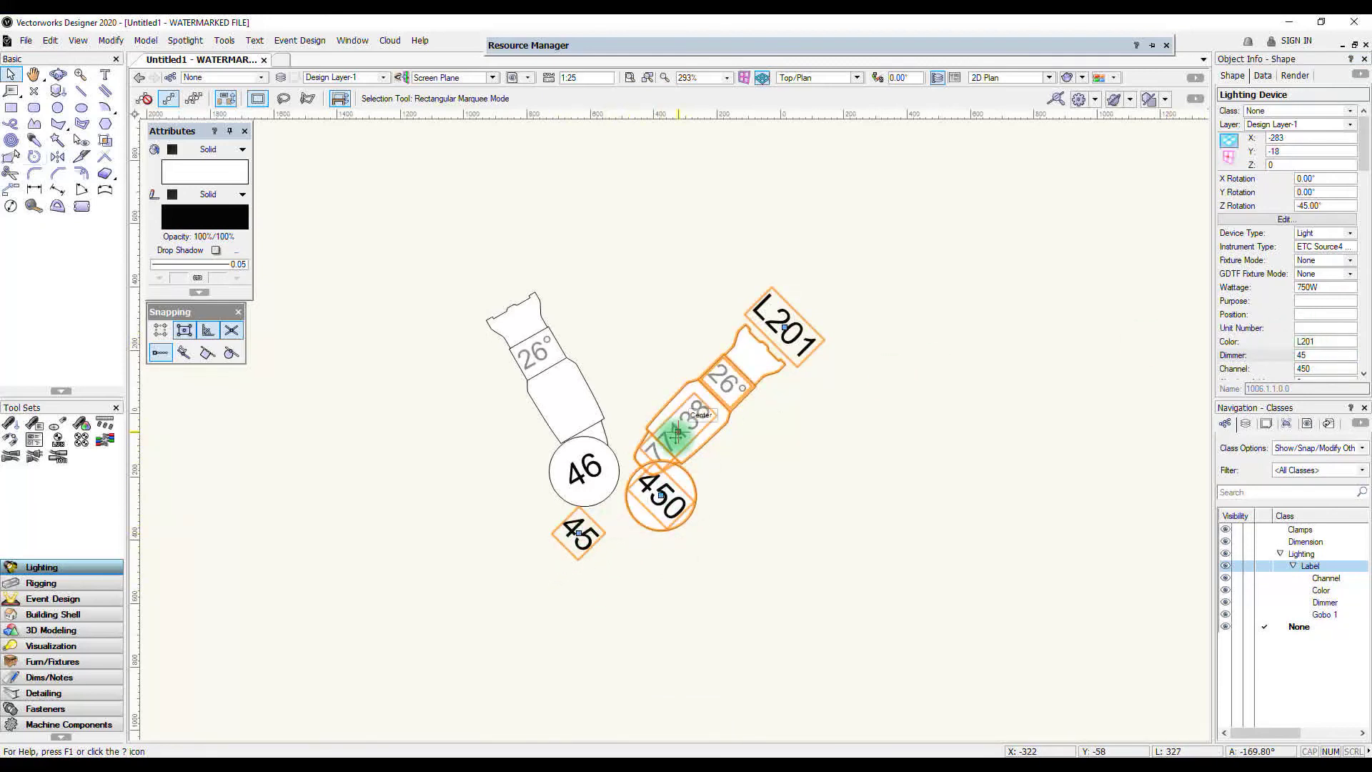
Set the Dimmer field's Container Type to Rectangle in the Generic legend and apply it.
{"action": "left_click", "coordinate": [185, 40]}
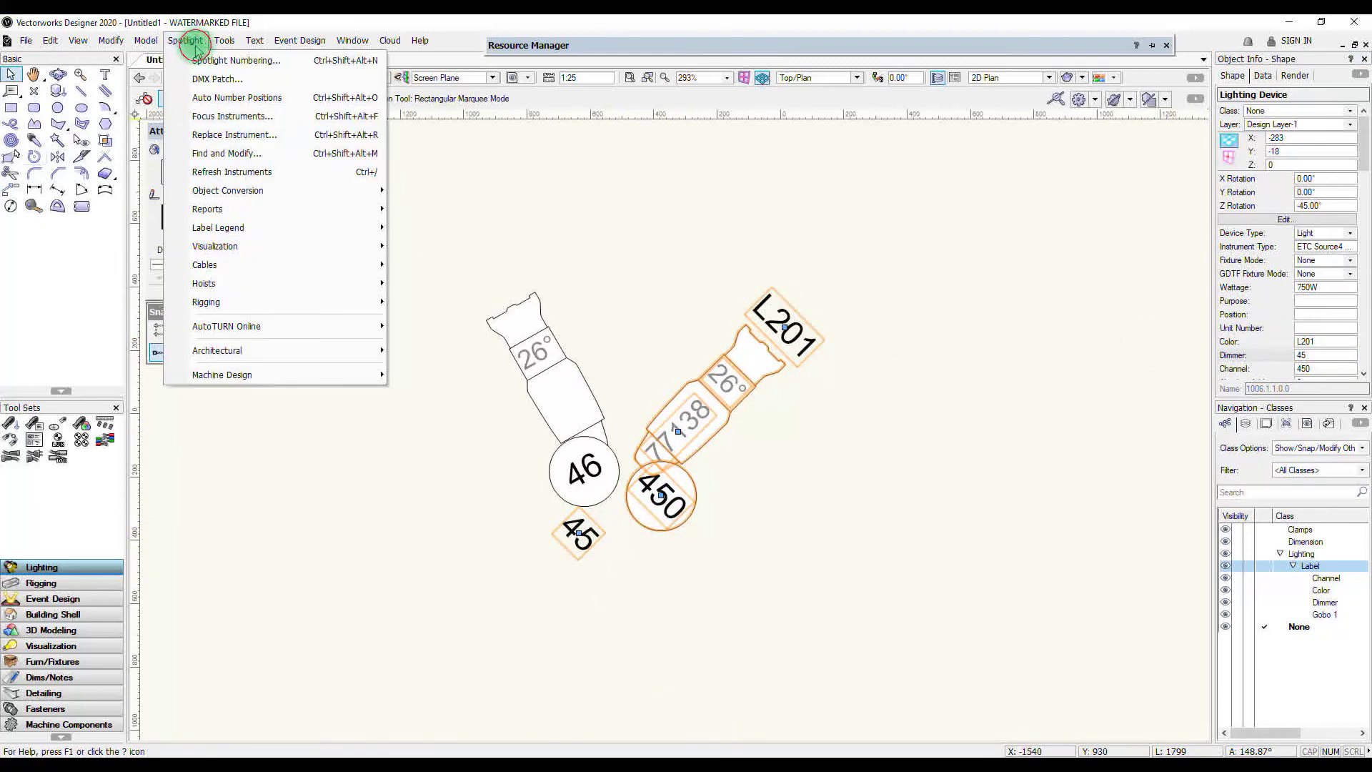
{"action": "mouse_move", "coordinate": [210, 227]}
{"action": "left_click", "coordinate": [453, 246]}
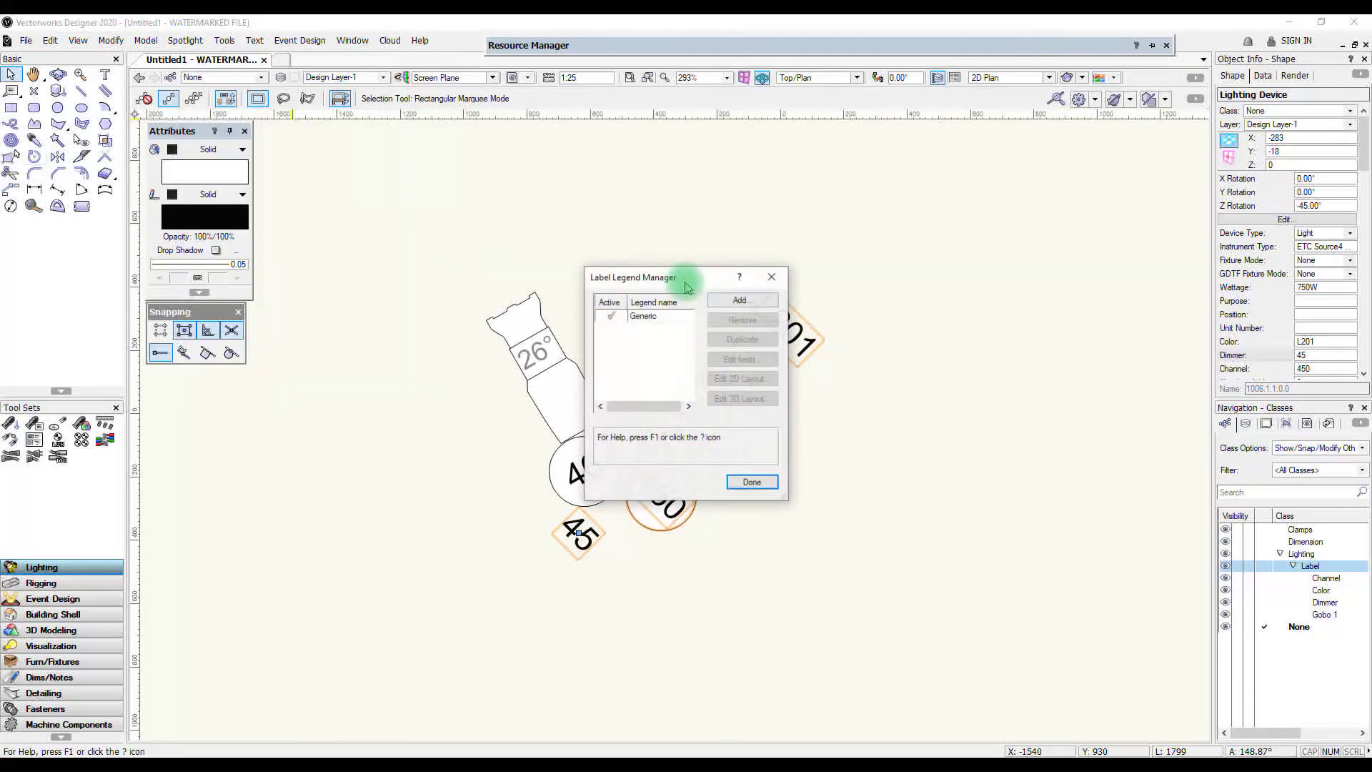
{"action": "left_click", "coordinate": [667, 324]}
{"action": "left_click", "coordinate": [740, 359]}
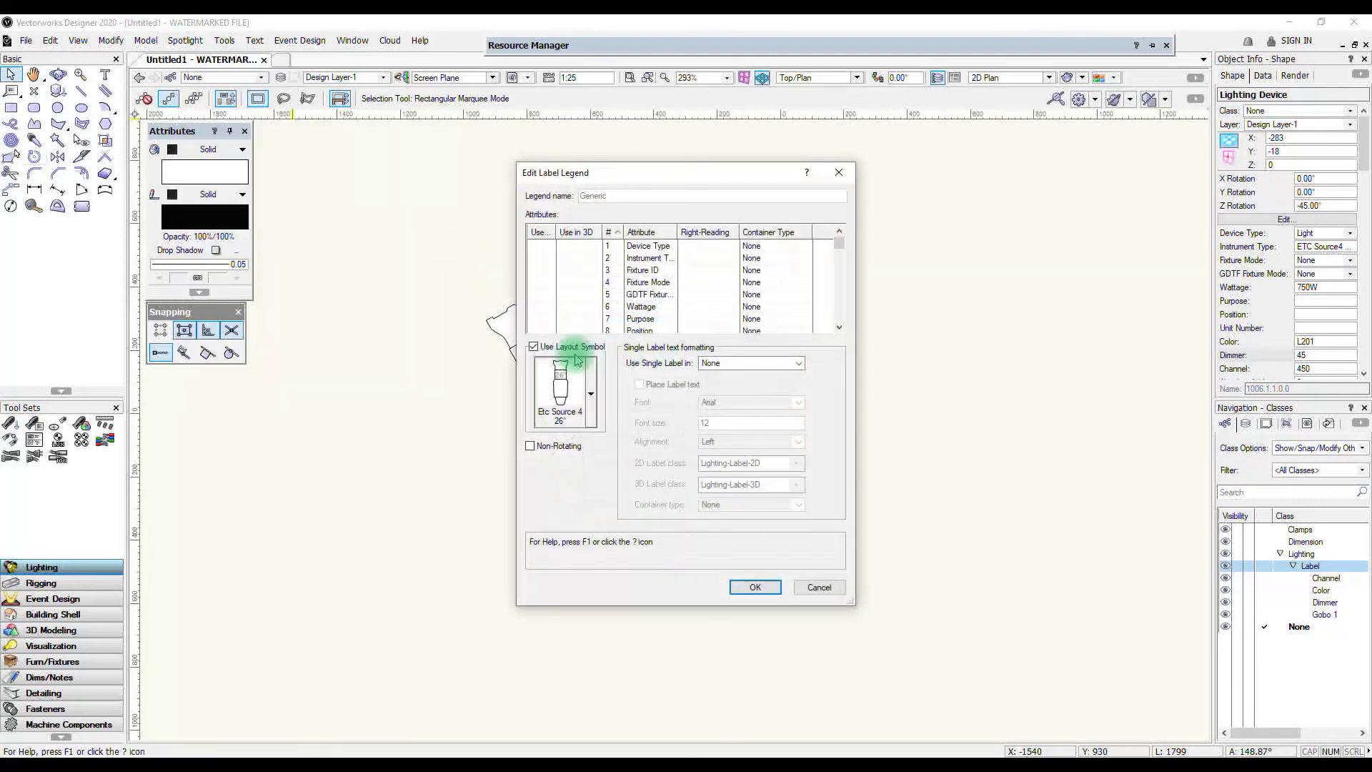
{"action": "scroll", "coordinate": [615, 314], "scroll_direction": "down", "scroll_amount": 3}
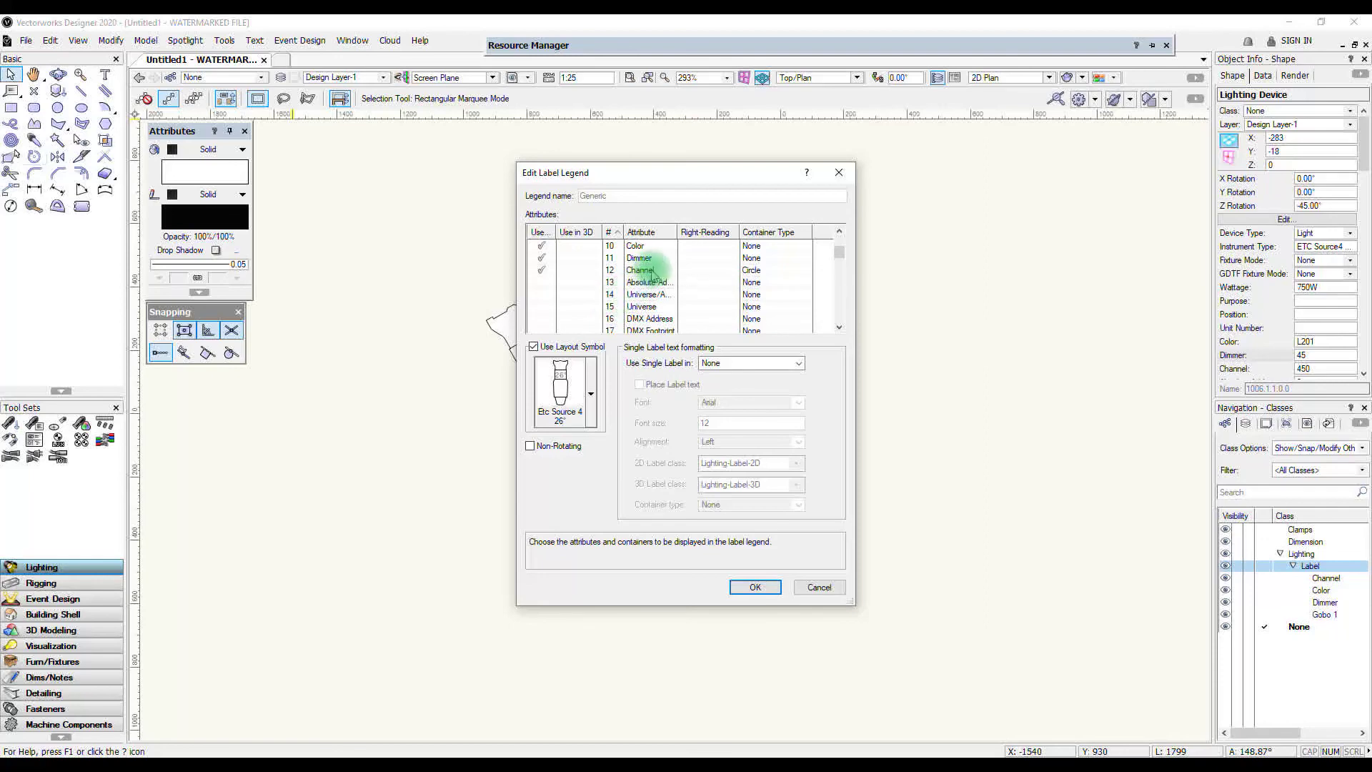
{"action": "left_click", "coordinate": [751, 259]}
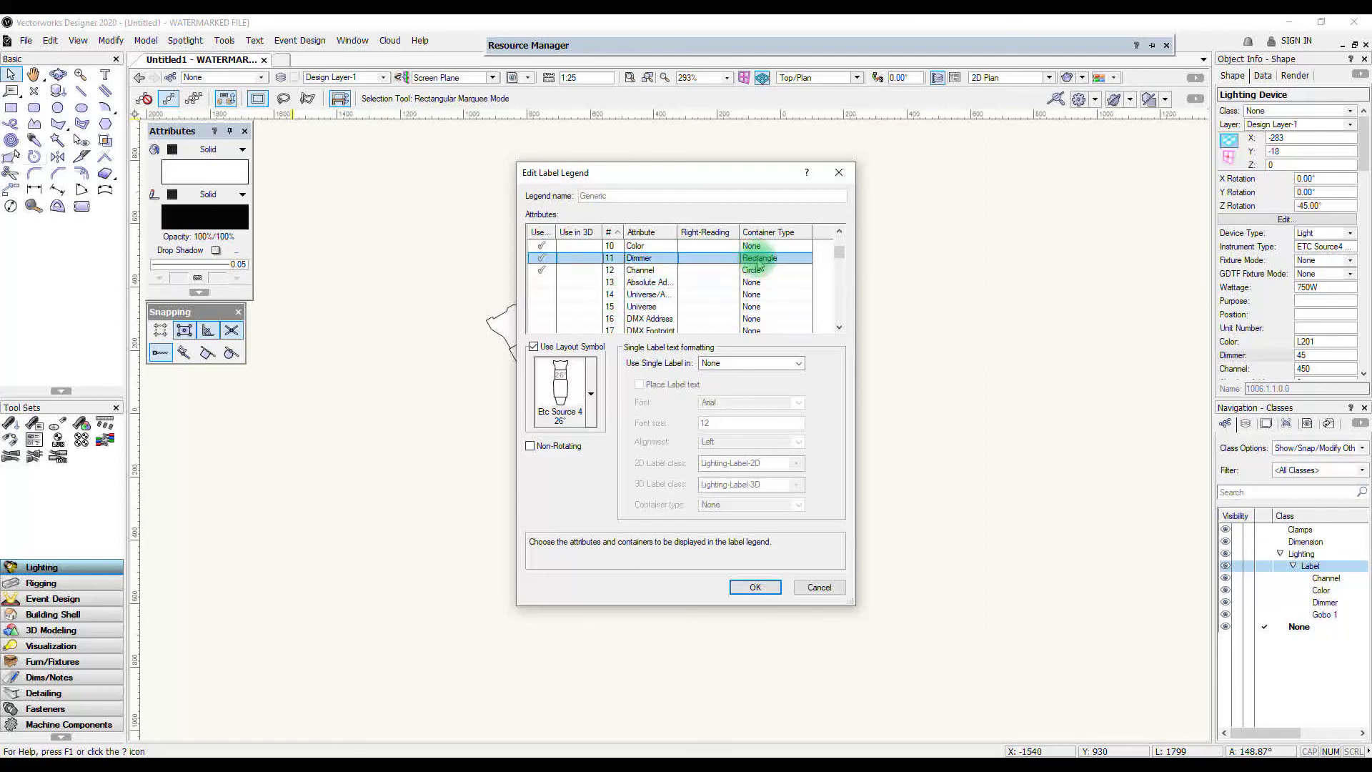
{"action": "left_click", "coordinate": [755, 586]}
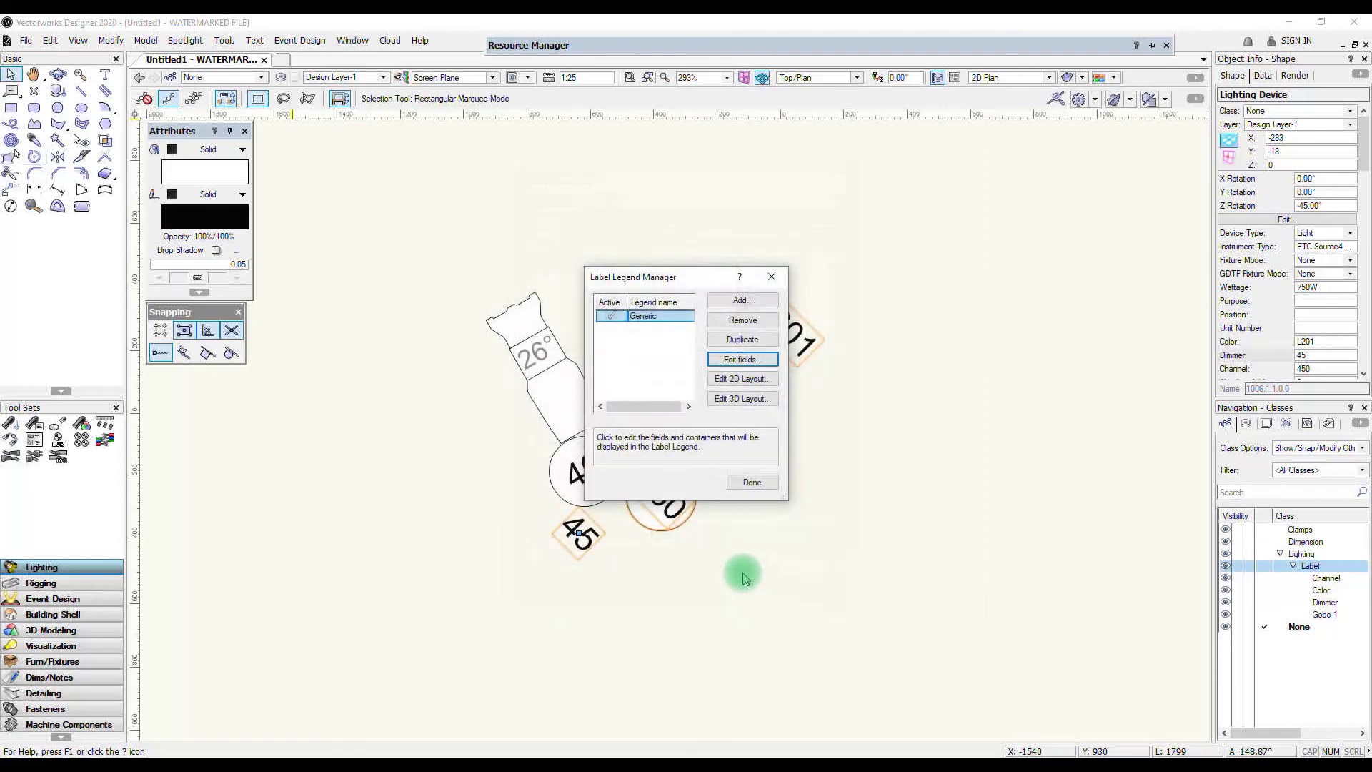
{"action": "left_click", "coordinate": [753, 481]}
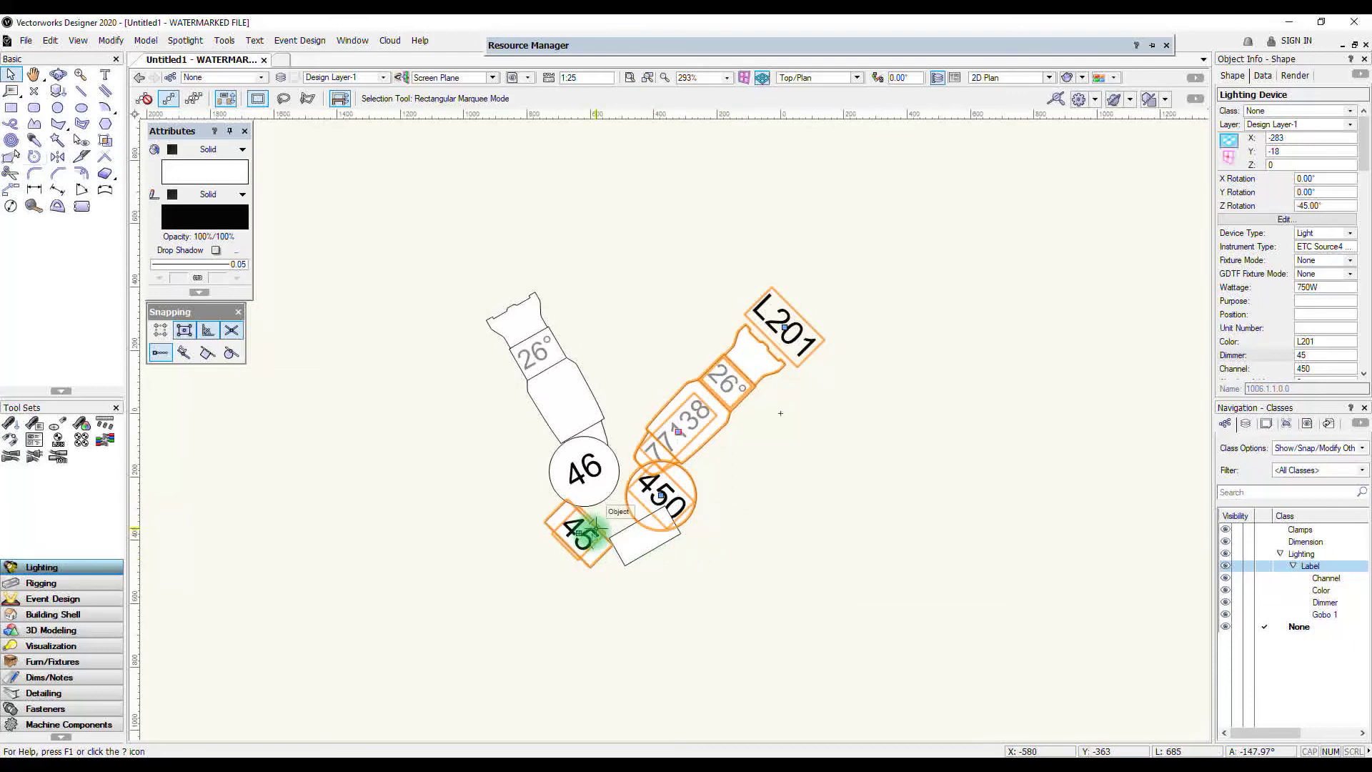
Delete the channel 46 fixture, then hide the Dimmer label class on the channel 450 fixture.
{"action": "scroll", "coordinate": [595, 529], "scroll_direction": "up", "scroll_amount": 2}
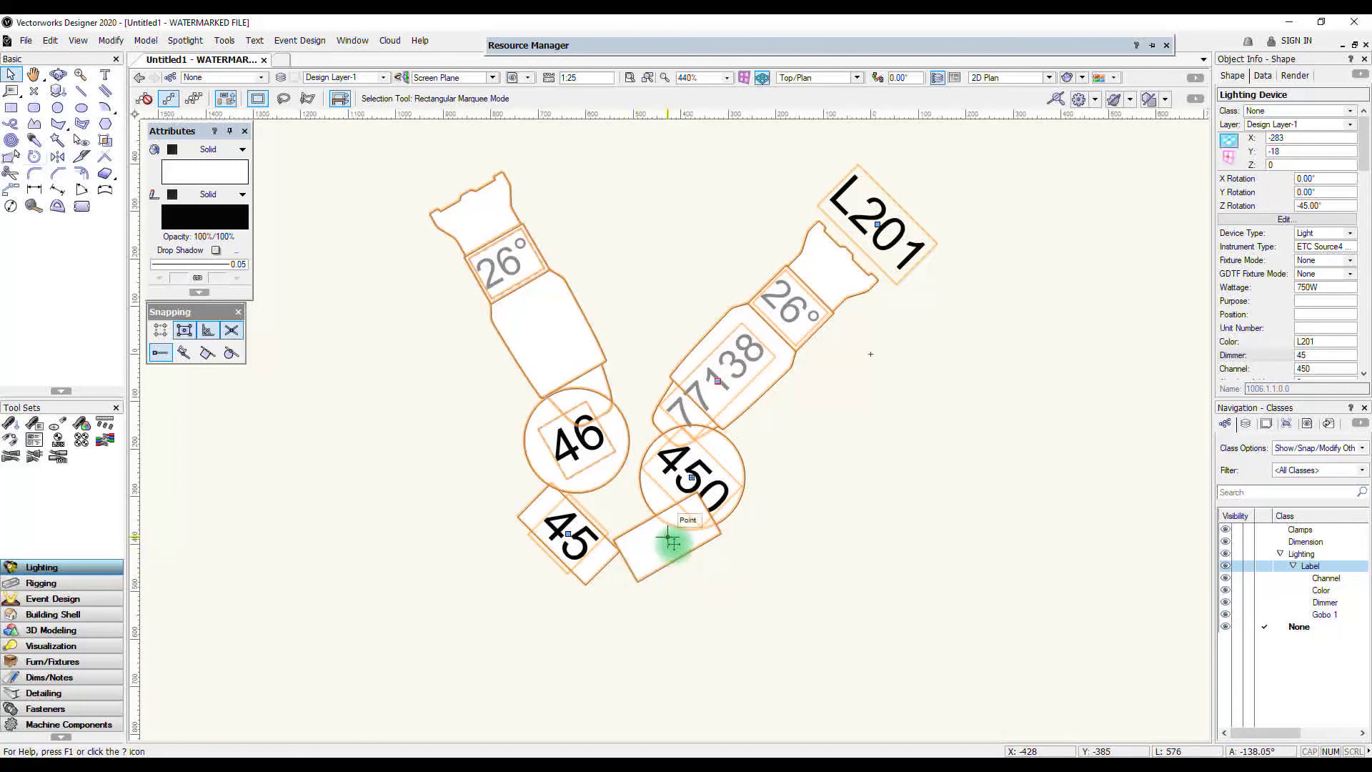
{"action": "left_click", "coordinate": [606, 429]}
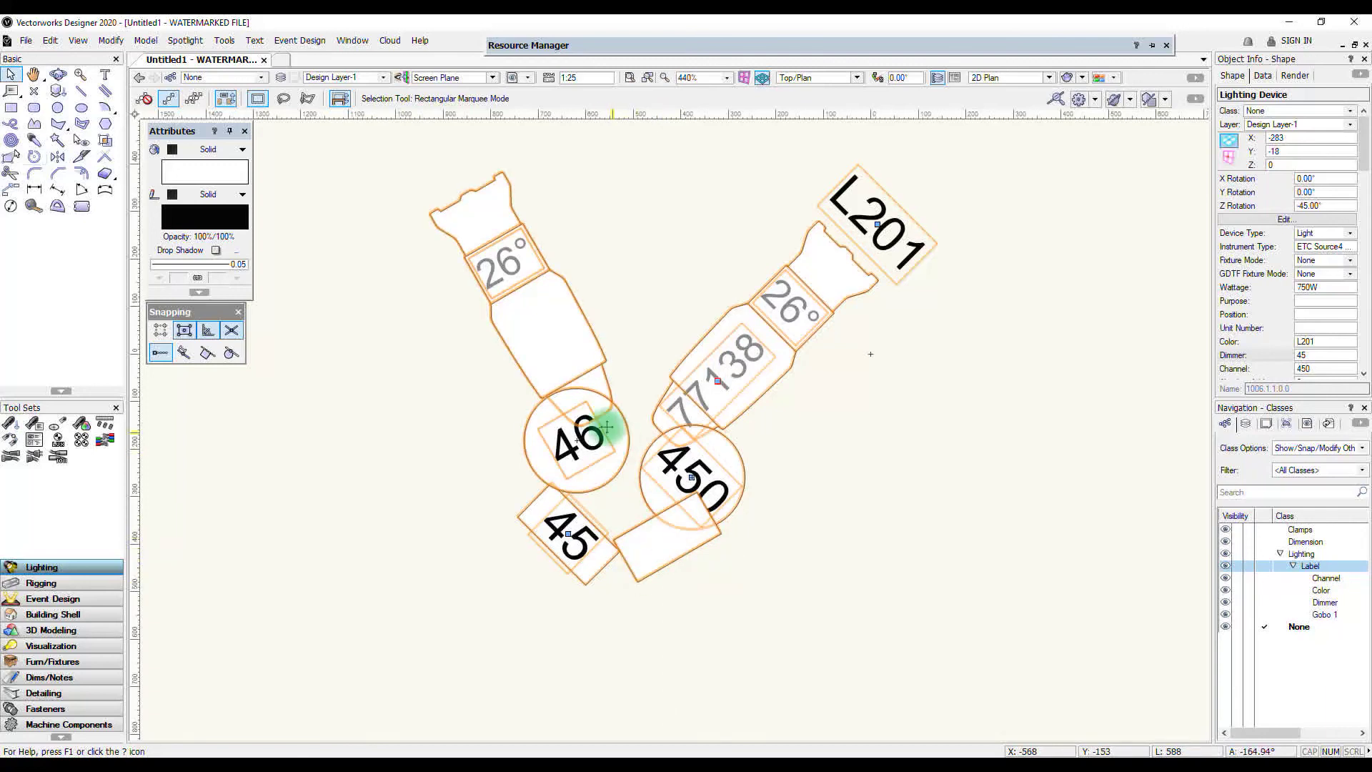
{"action": "key", "text": "Delete"}
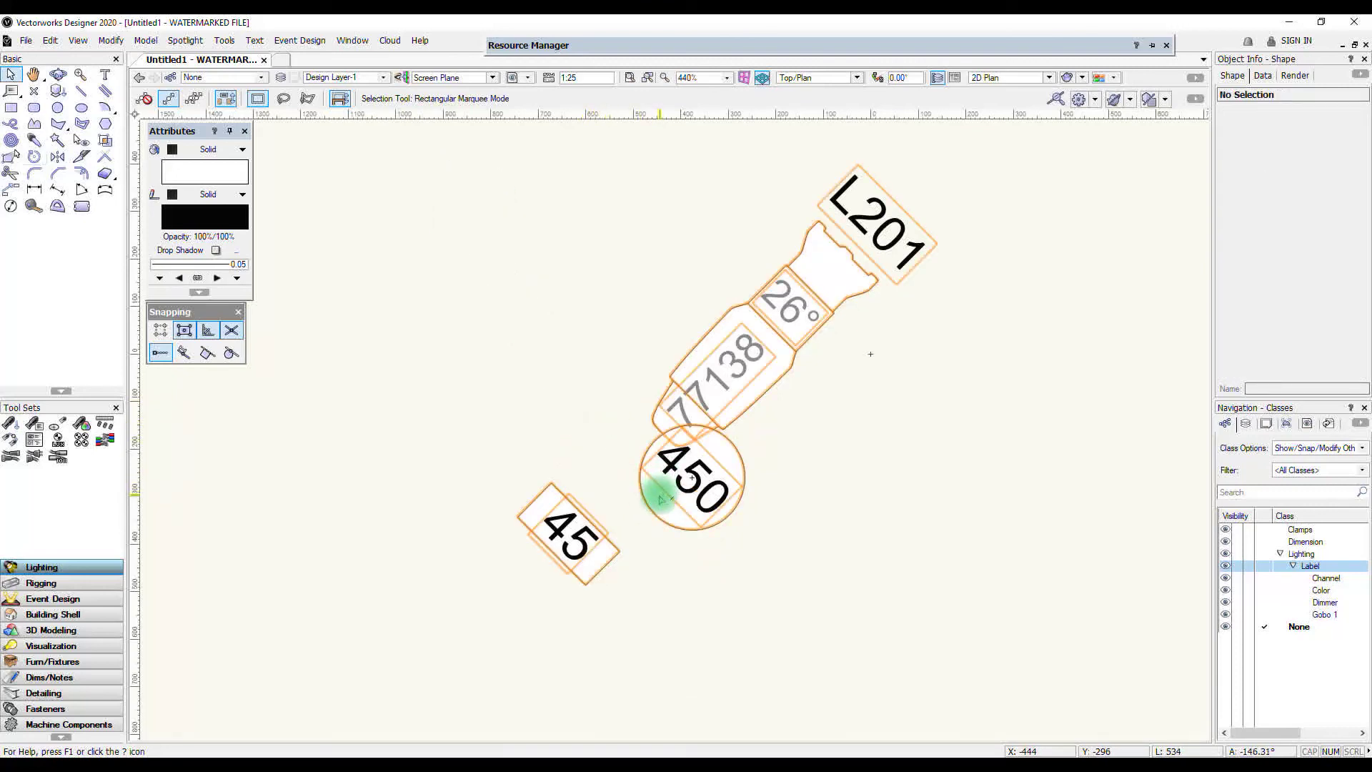
{"action": "left_click", "coordinate": [672, 410]}
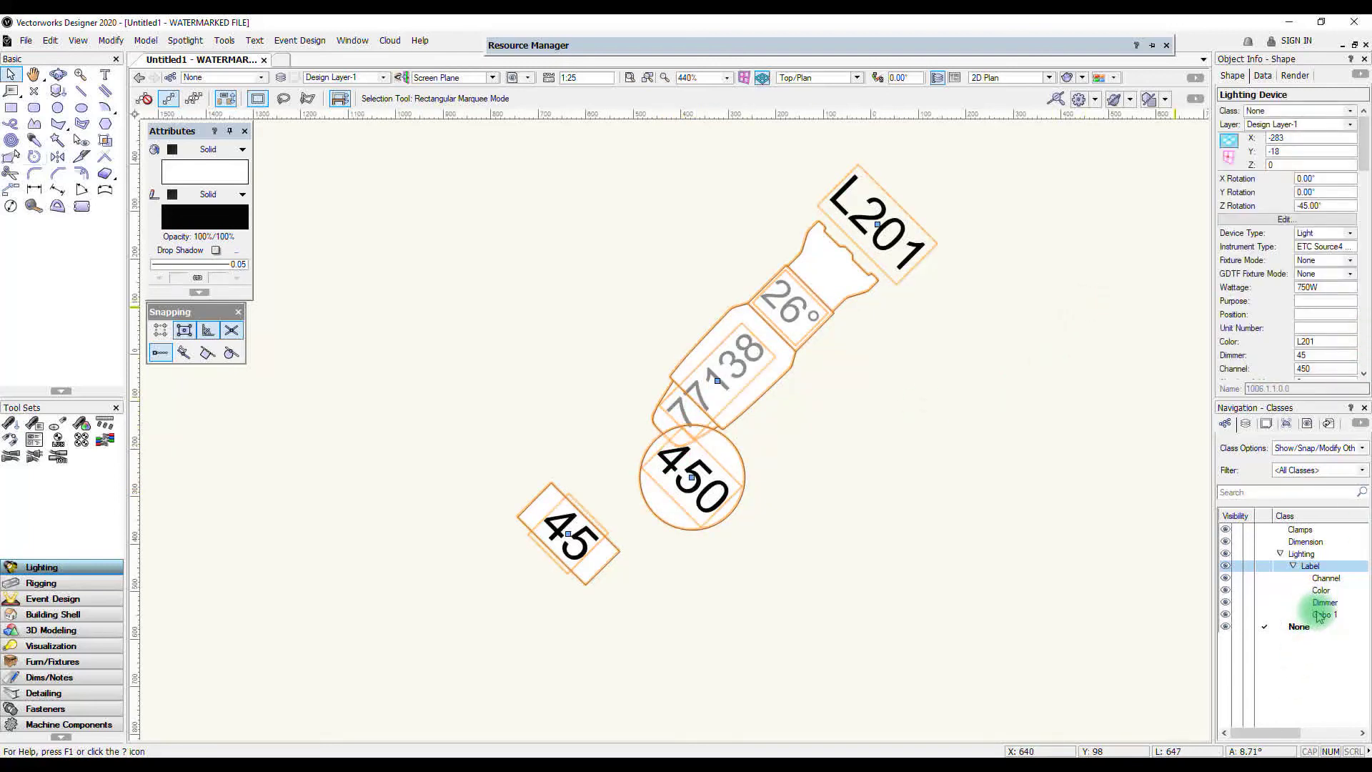
{"action": "left_click", "coordinate": [1240, 604]}
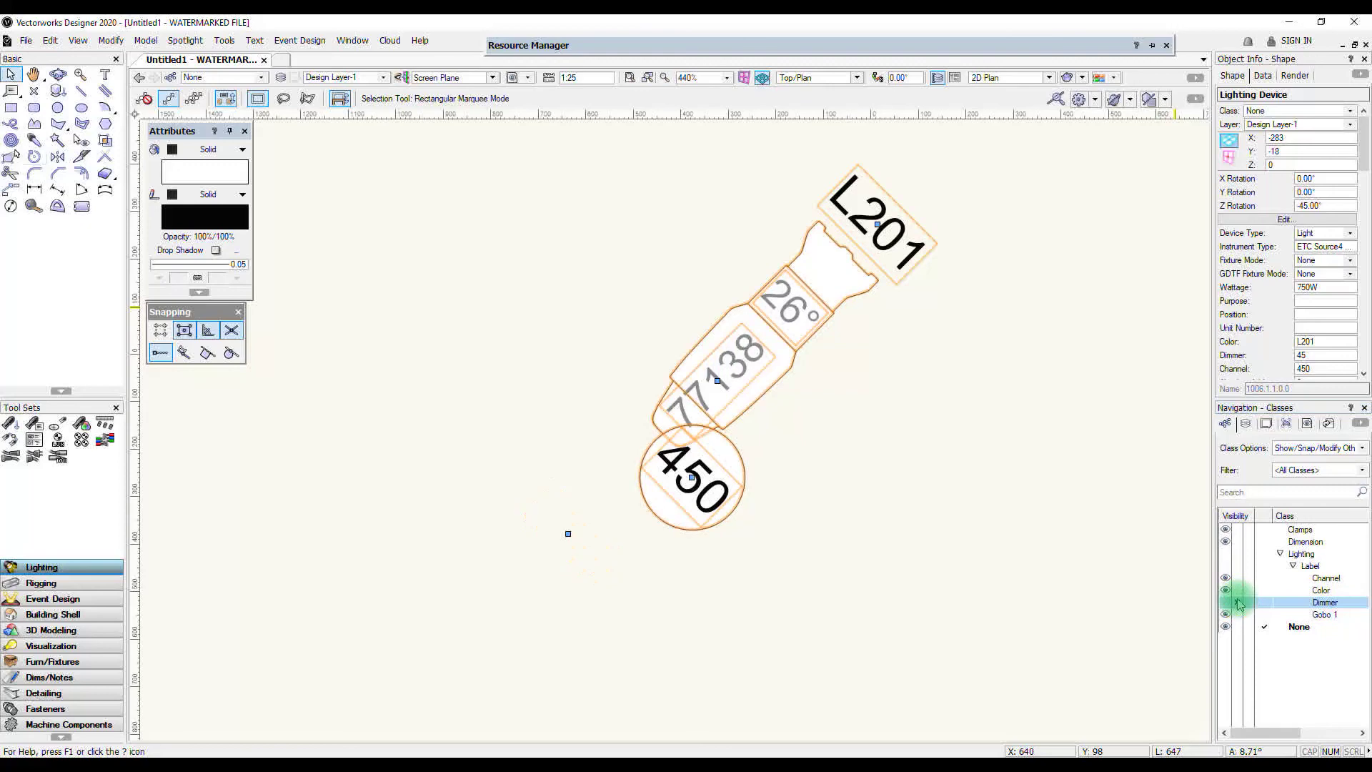